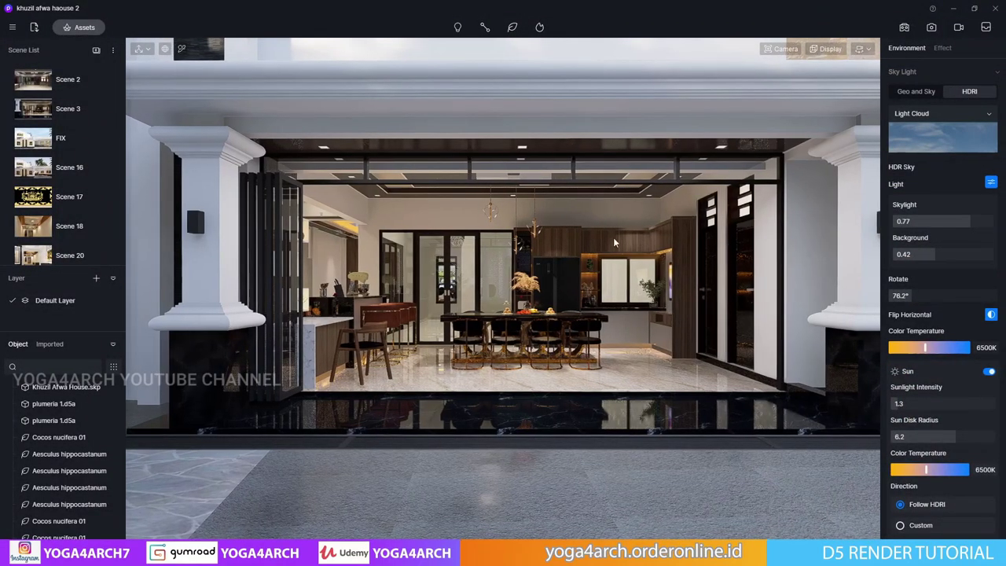
Orbit the camera around the porch toward the side wall and the garden palms.
{"action": "right_click_drag", "start_coordinate": [613, 238], "coordinate": [450, 259]}
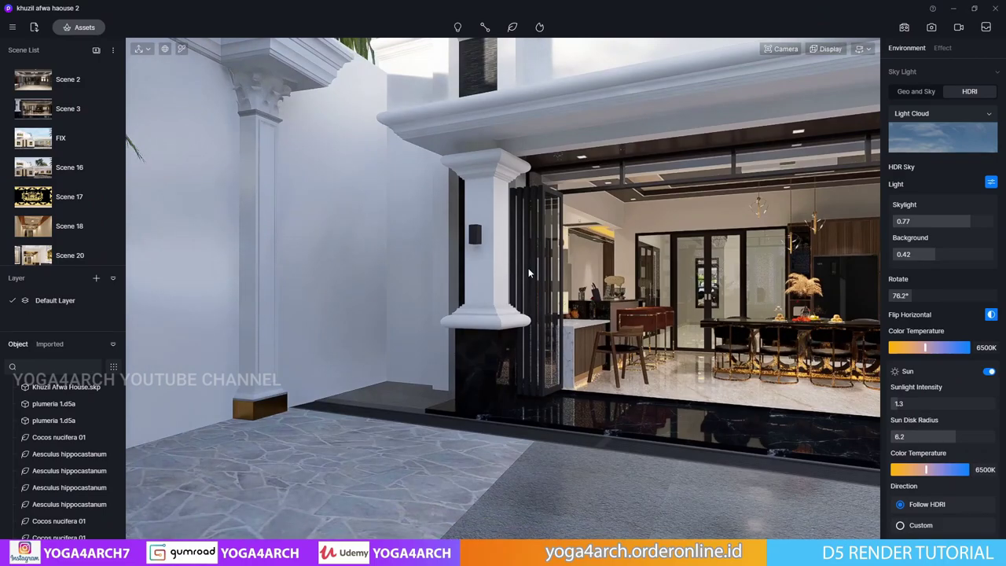
{"action": "middle_click_drag", "start_coordinate": [528, 268], "coordinate": [700, 269]}
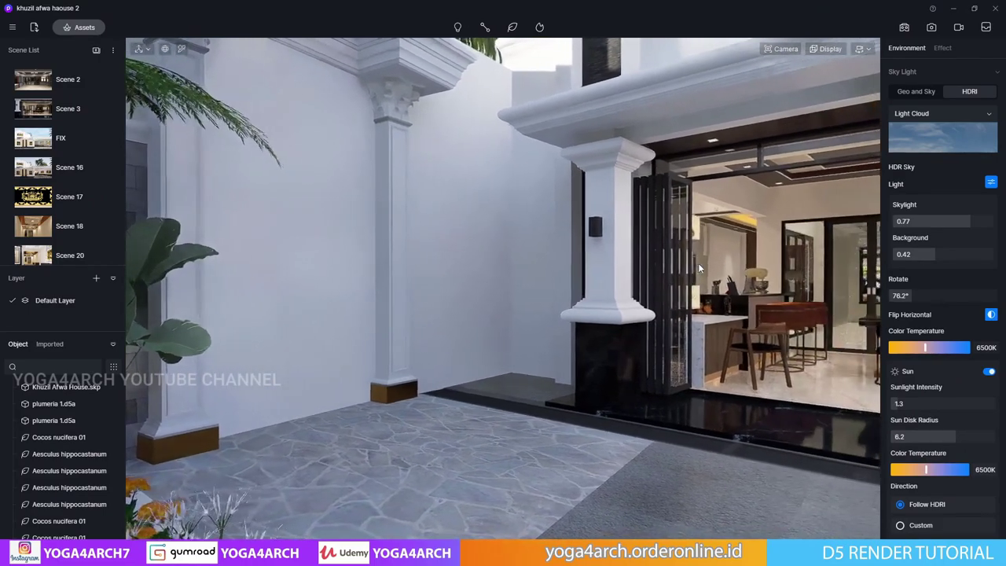
{"action": "right_click_drag", "start_coordinate": [700, 269], "coordinate": [466, 277]}
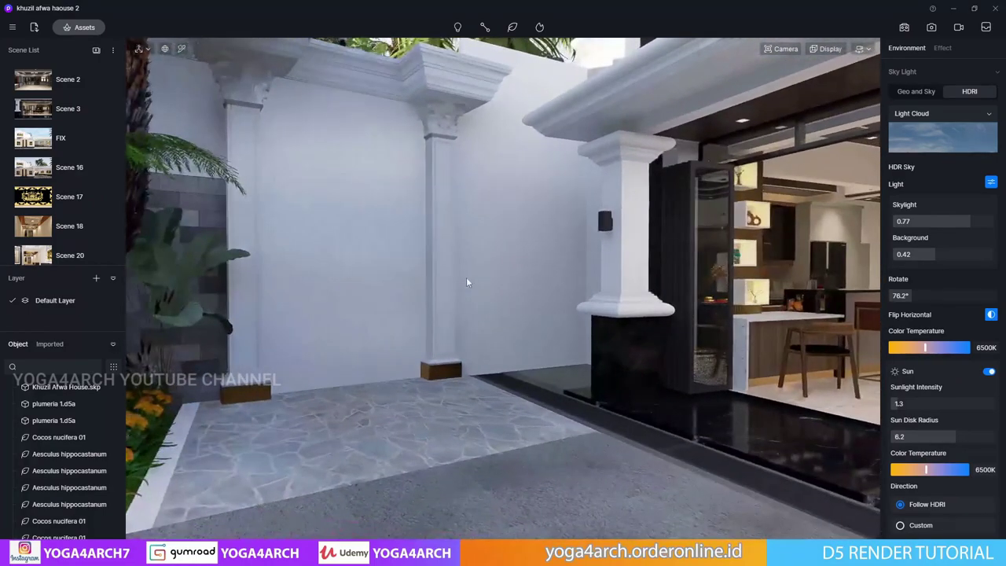
{"action": "right_click_drag", "start_coordinate": [672, 284], "coordinate": [369, 236]}
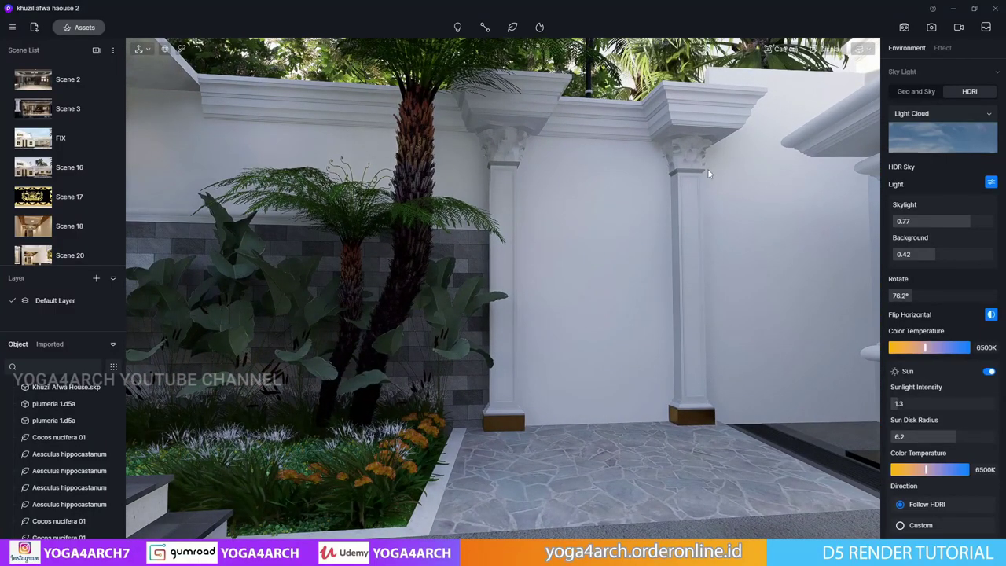
{"action": "right_click_drag", "start_coordinate": [515, 204], "coordinate": [410, 272]}
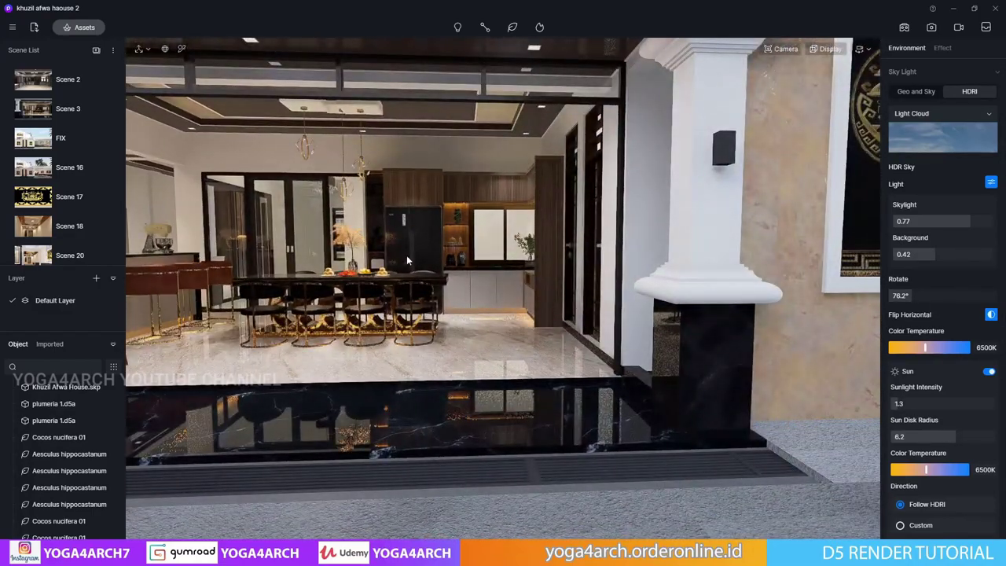
Switch to saved Scene 80, the dining room with the long marble table.
{"action": "scroll", "coordinate": [406, 260], "scroll_direction": "up", "scroll_amount": 1}
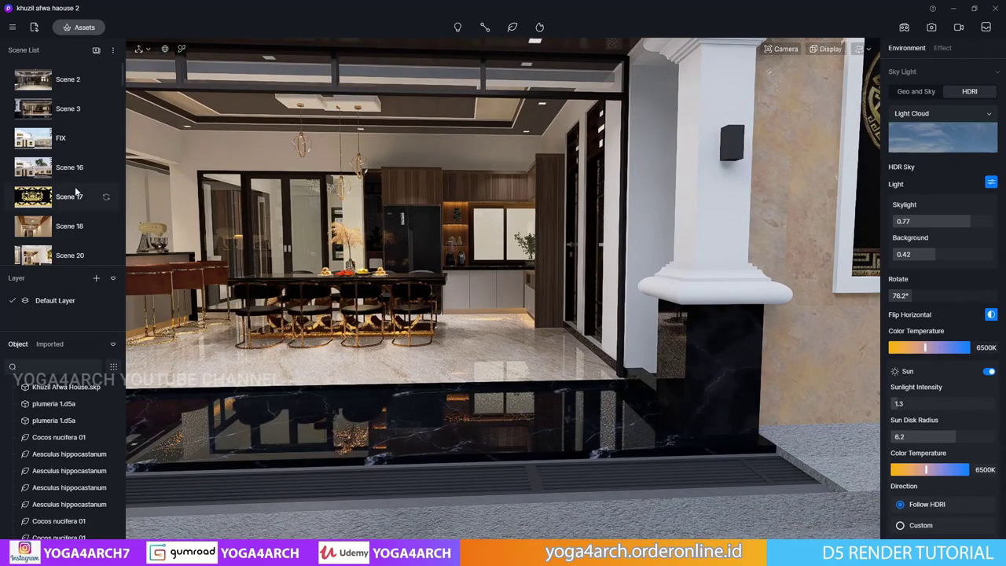
{"action": "scroll", "coordinate": [47, 185], "scroll_direction": "down", "scroll_amount": 5}
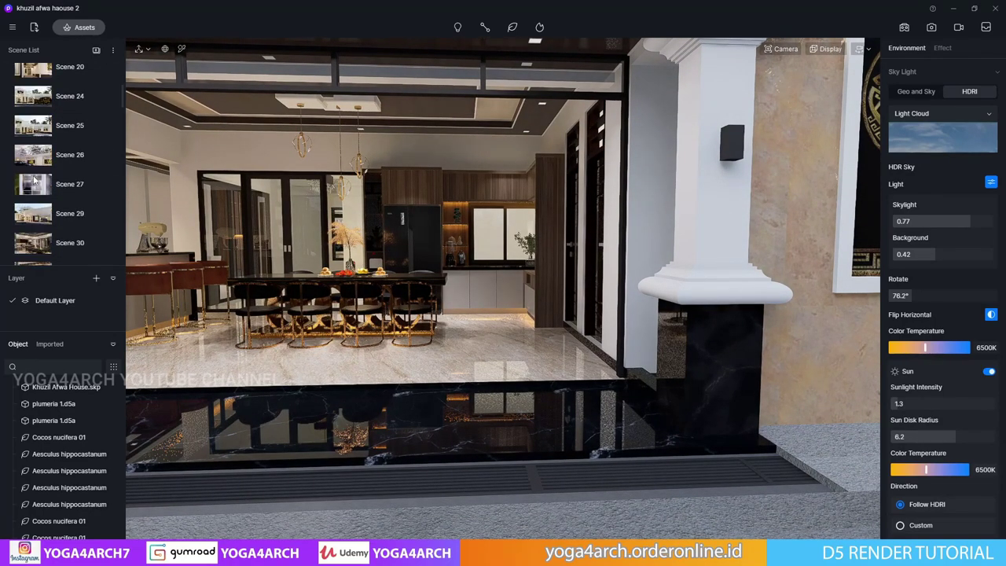
{"action": "scroll", "coordinate": [44, 183], "scroll_direction": "down", "scroll_amount": 5}
{"action": "scroll", "coordinate": [43, 183], "scroll_direction": "down", "scroll_amount": 3}
{"action": "scroll", "coordinate": [43, 183], "scroll_direction": "down", "scroll_amount": 3}
{"action": "scroll", "coordinate": [44, 183], "scroll_direction": "down", "scroll_amount": 3}
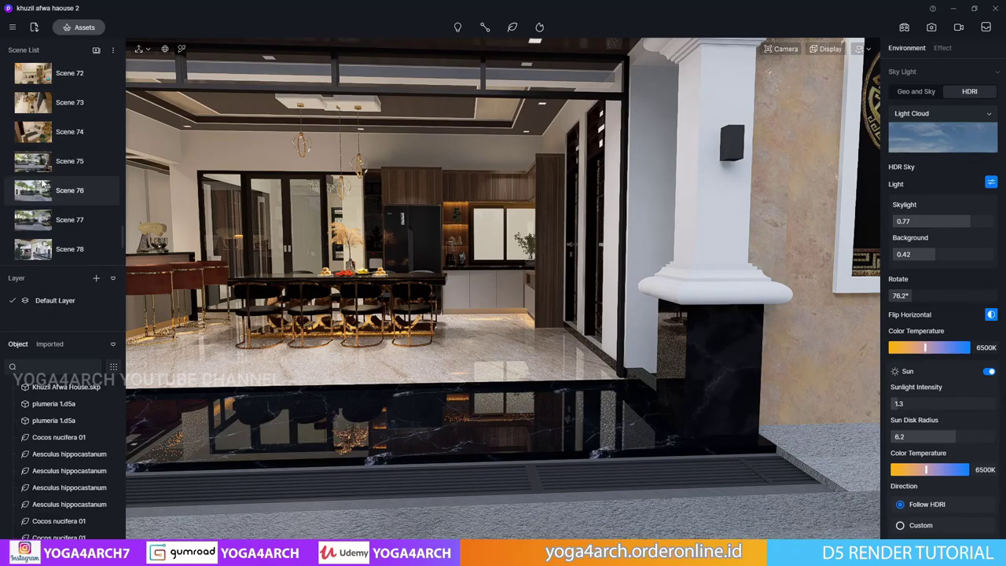
{"action": "scroll", "coordinate": [44, 183], "scroll_direction": "down", "scroll_amount": 2}
{"action": "left_click", "coordinate": [27, 163]}
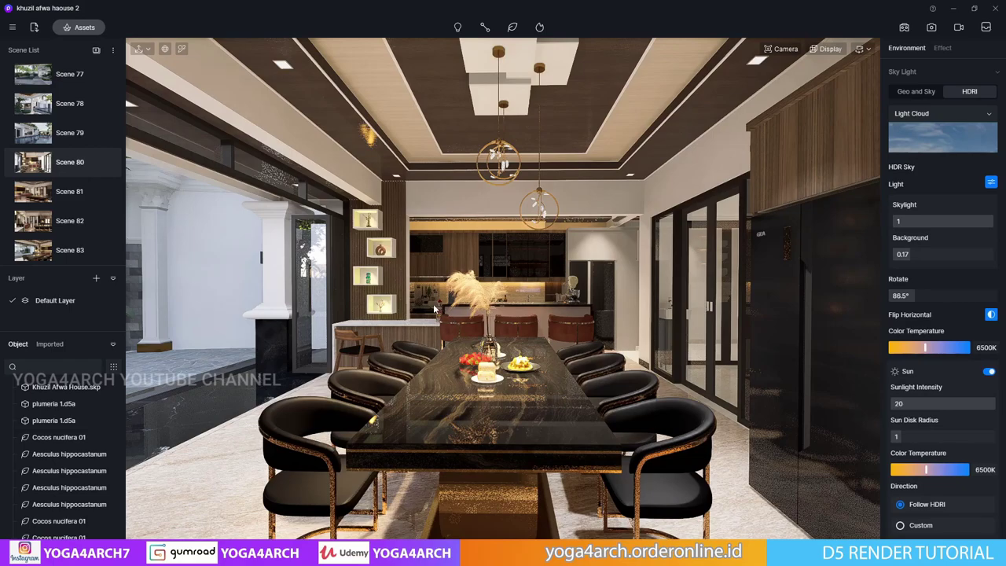
Raise the Preview Cull Distance in Preferences and verify the Frame Rate widget is enabled.
{"action": "left_click", "coordinate": [11, 28]}
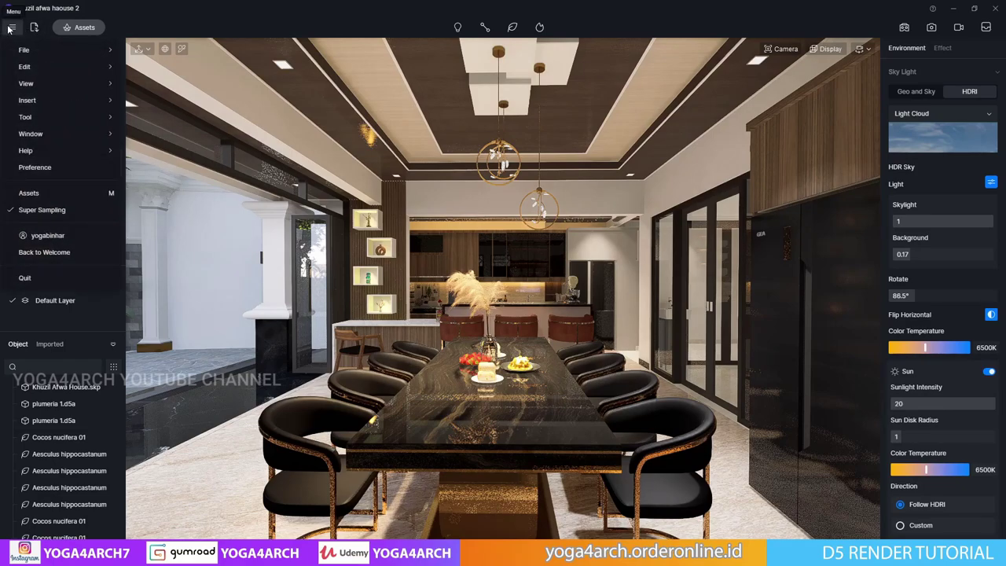
{"action": "left_click", "coordinate": [48, 166]}
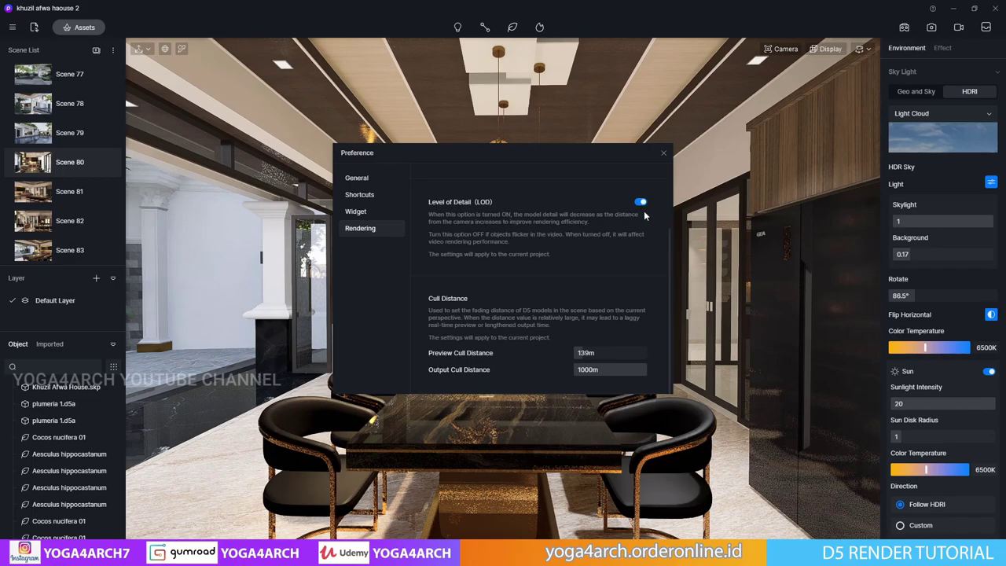
{"action": "mouse_move", "coordinate": [585, 353]}
{"action": "left_mouse_down"}
{"action": "mouse_move", "coordinate": [598, 353]}
{"action": "mouse_move", "coordinate": [585, 353]}
{"action": "left_mouse_up"}
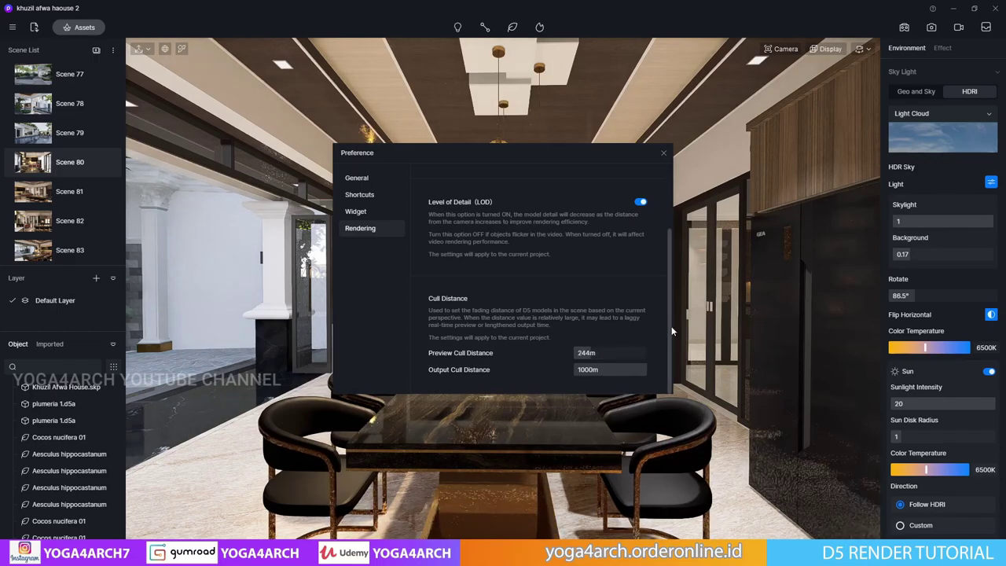
{"action": "left_click", "coordinate": [365, 212]}
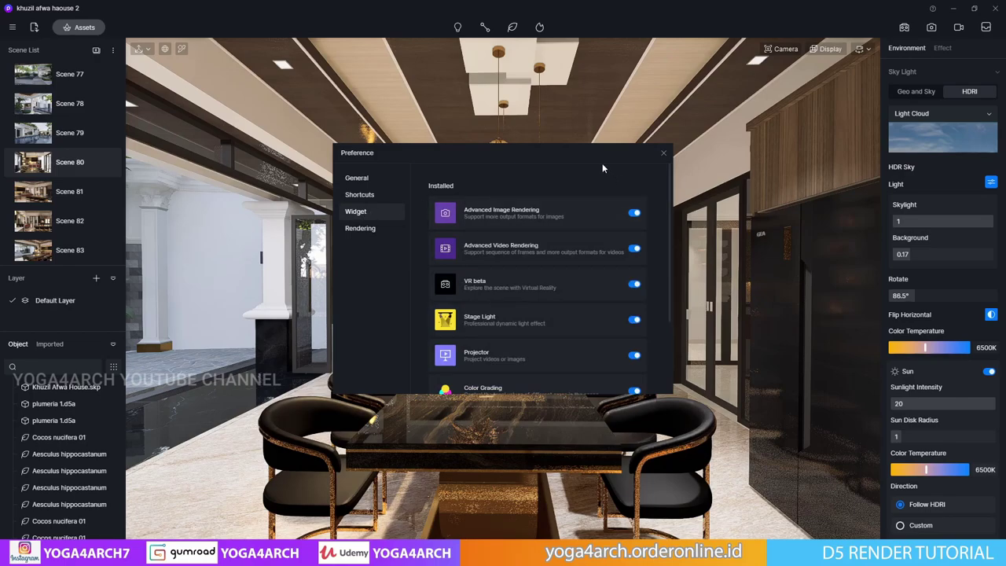
{"action": "left_click_drag", "start_coordinate": [587, 154], "coordinate": [569, 72]}
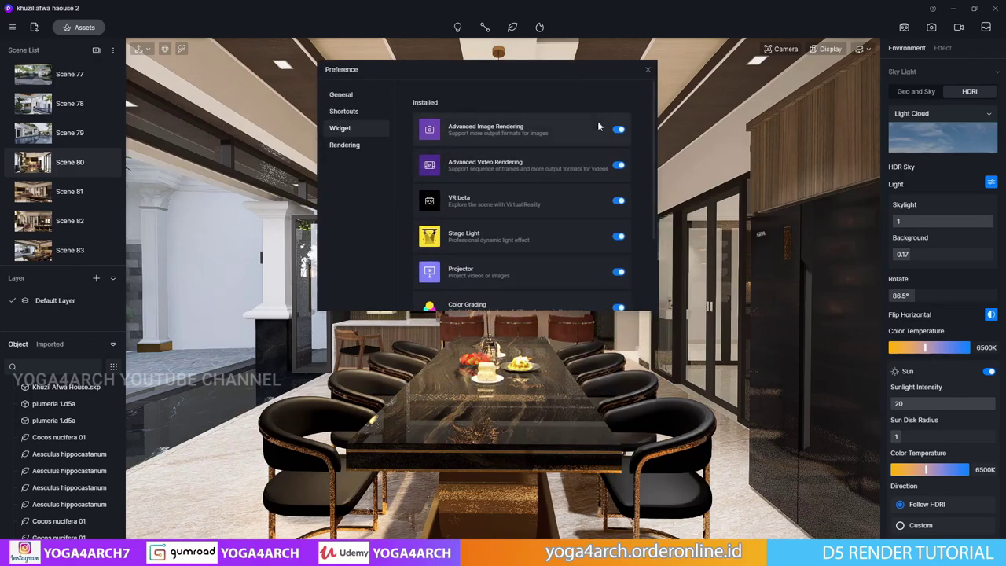
{"action": "scroll", "coordinate": [591, 136], "scroll_direction": "down", "scroll_amount": 3}
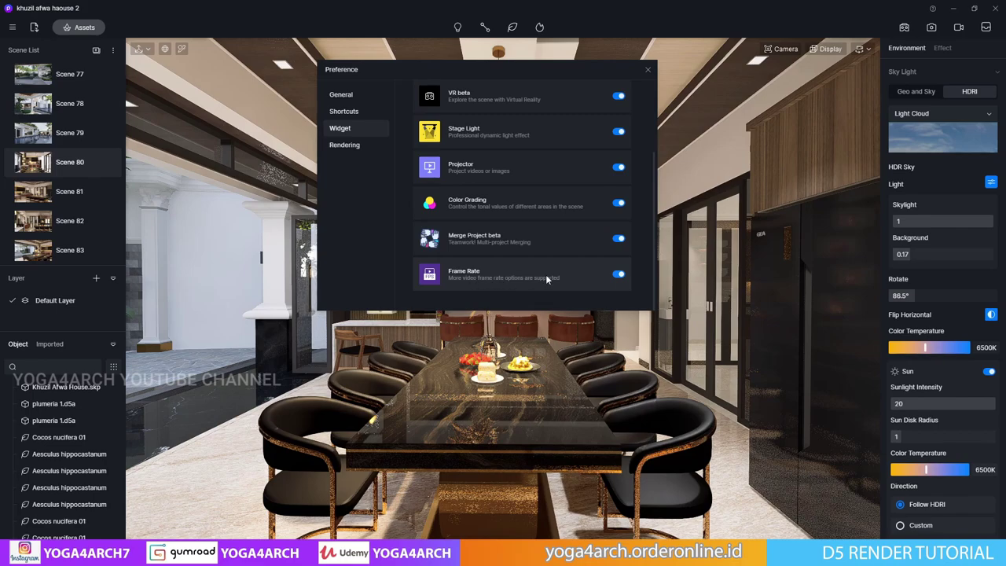
{"action": "left_click", "coordinate": [664, 68]}
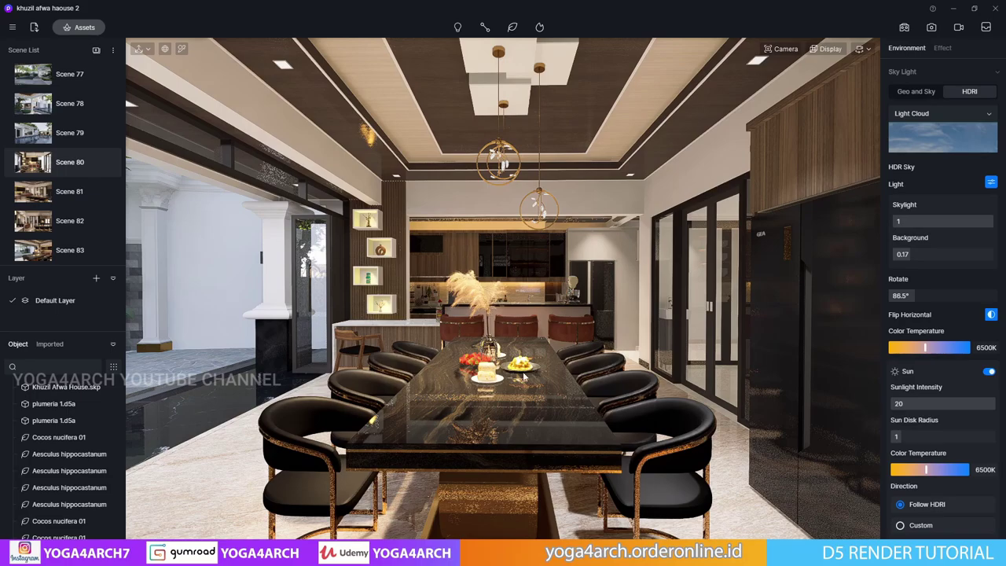
{"action": "mouse_move", "coordinate": [524, 377]}
{"action": "right_mouse_down"}
{"action": "mouse_move", "coordinate": [638, 222]}
{"action": "mouse_move", "coordinate": [322, 221]}
{"action": "mouse_move", "coordinate": [583, 363]}
{"action": "right_mouse_up"}
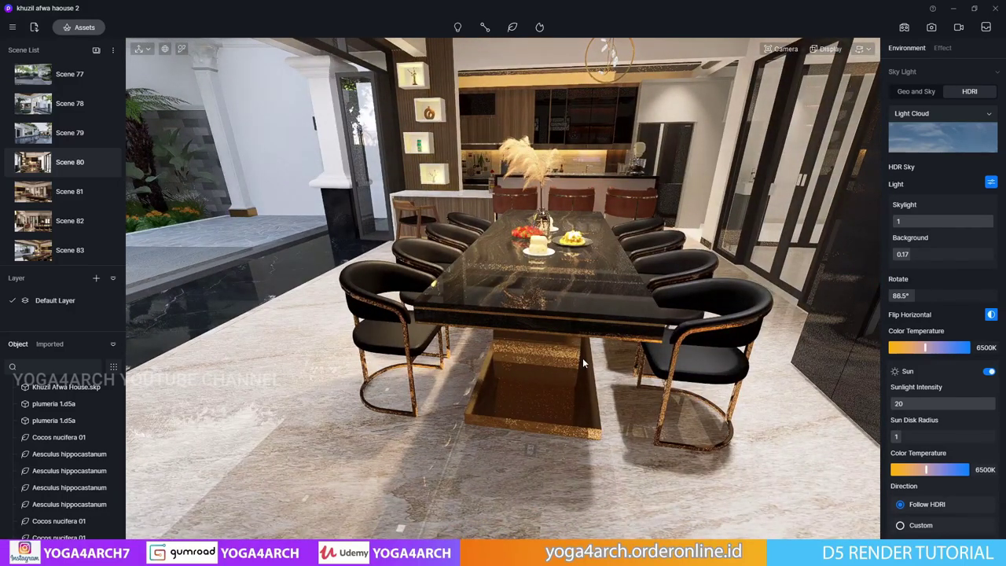
{"action": "left_click", "coordinate": [48, 165]}
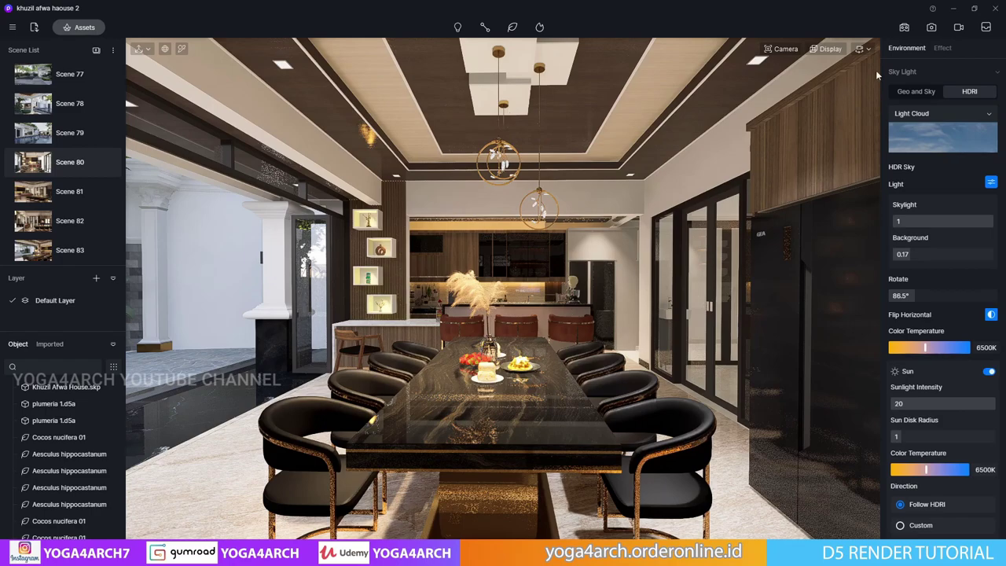
Set up a 1440 × 960 still image render of Scene 80 with .jpg output.
{"action": "left_click", "coordinate": [932, 28]}
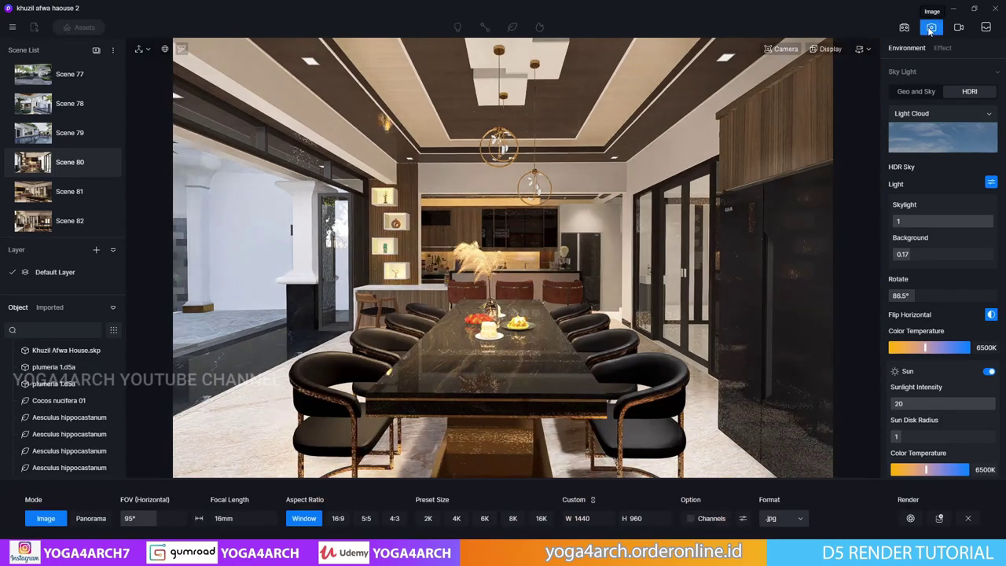
{"action": "left_click", "coordinate": [794, 519]}
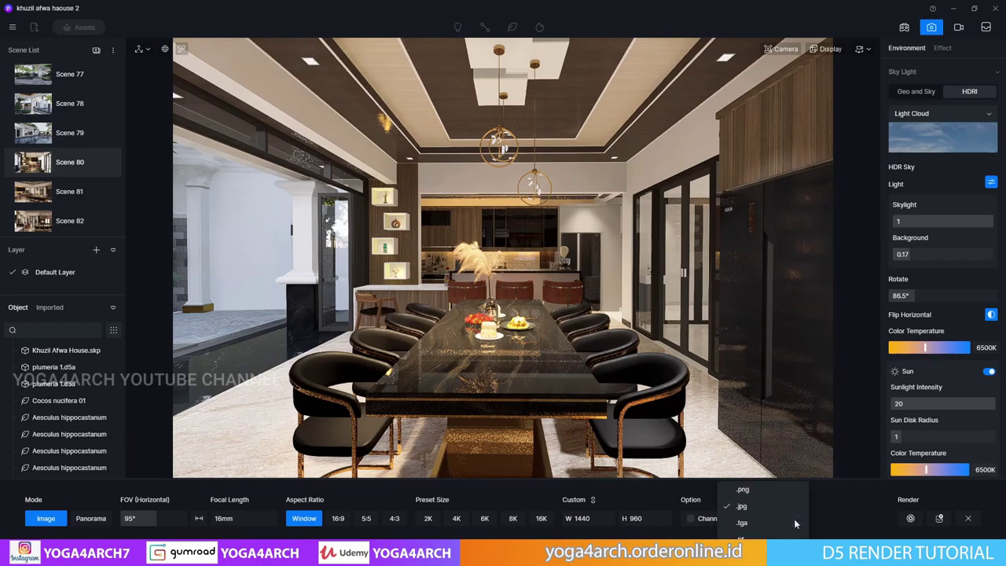
{"action": "left_click", "coordinate": [772, 507]}
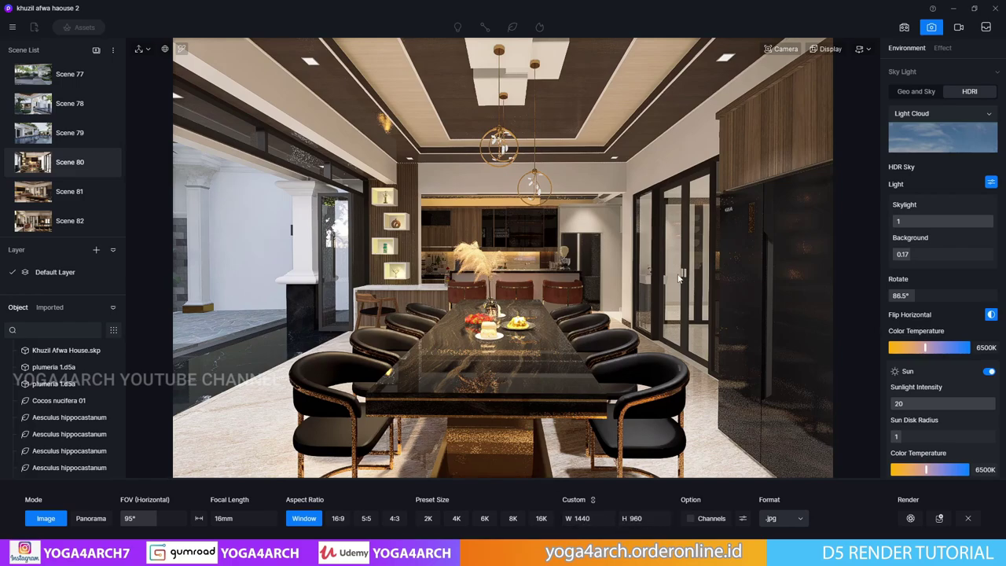
Render the image as '1440' into a new folder inside the khuzil afwa project folder.
{"action": "left_click", "coordinate": [911, 519]}
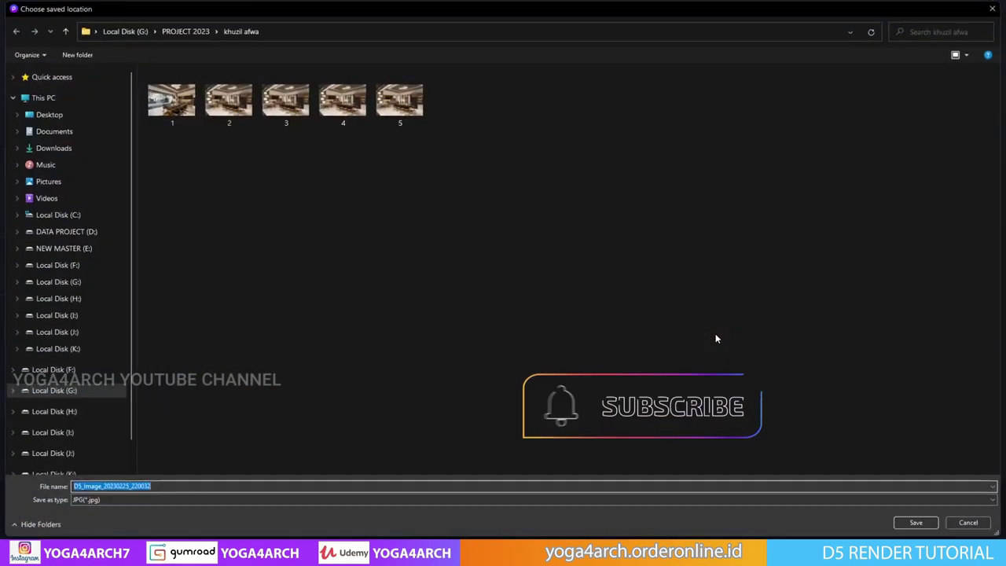
{"action": "right_click", "coordinate": [273, 231]}
{"action": "mouse_move", "coordinate": [334, 334]}
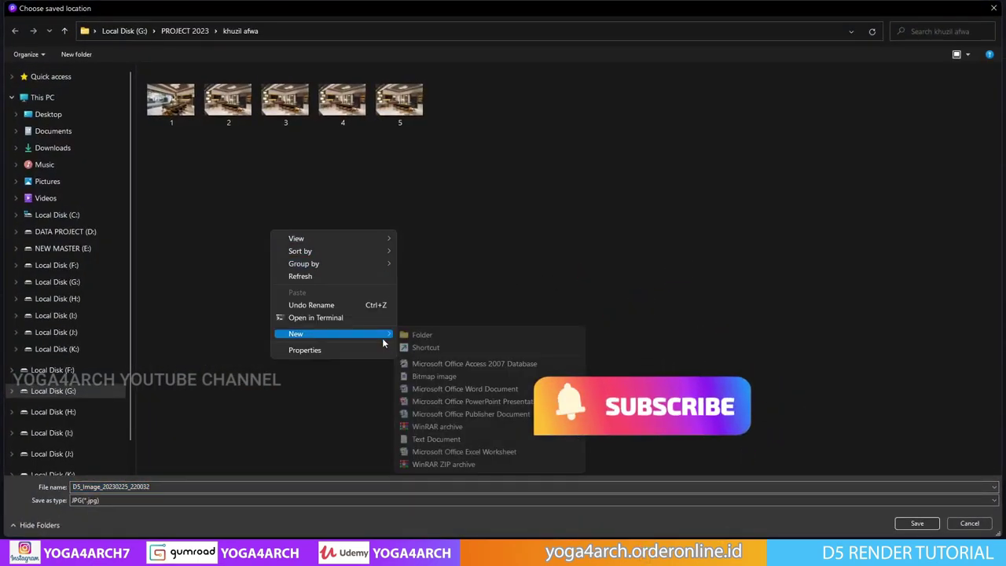
{"action": "left_click", "coordinate": [422, 335]}
{"action": "key", "text": "Return"}
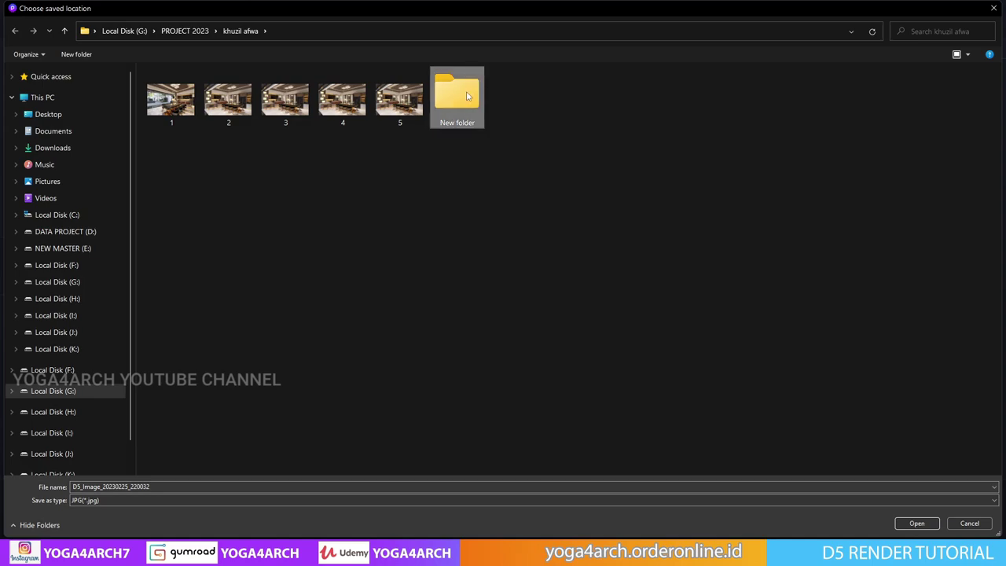
{"action": "double_click", "coordinate": [466, 95]}
{"action": "double_click", "coordinate": [259, 486]}
{"action": "key", "text": "BackSpace"}
{"action": "type", "text": "1440"}
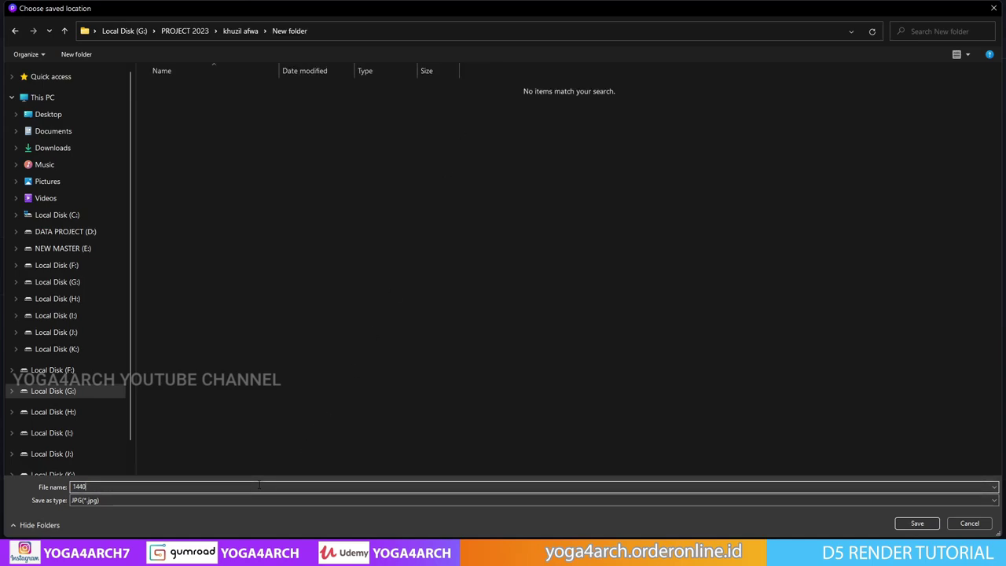
{"action": "key", "text": "Return"}
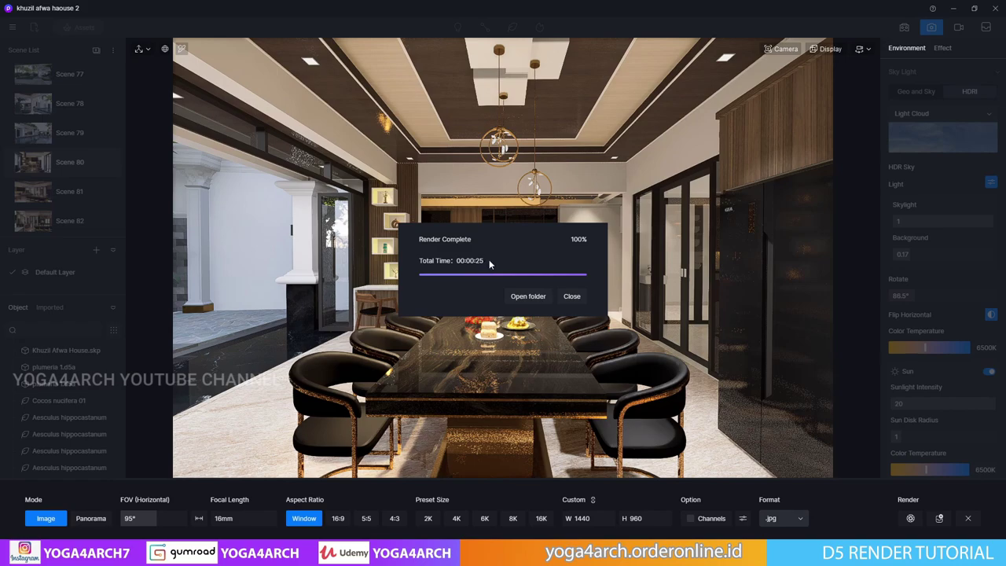
In Excel, log resolution 1440 in C5 and render time 25 in D5.
{"action": "left_click", "coordinate": [571, 299]}
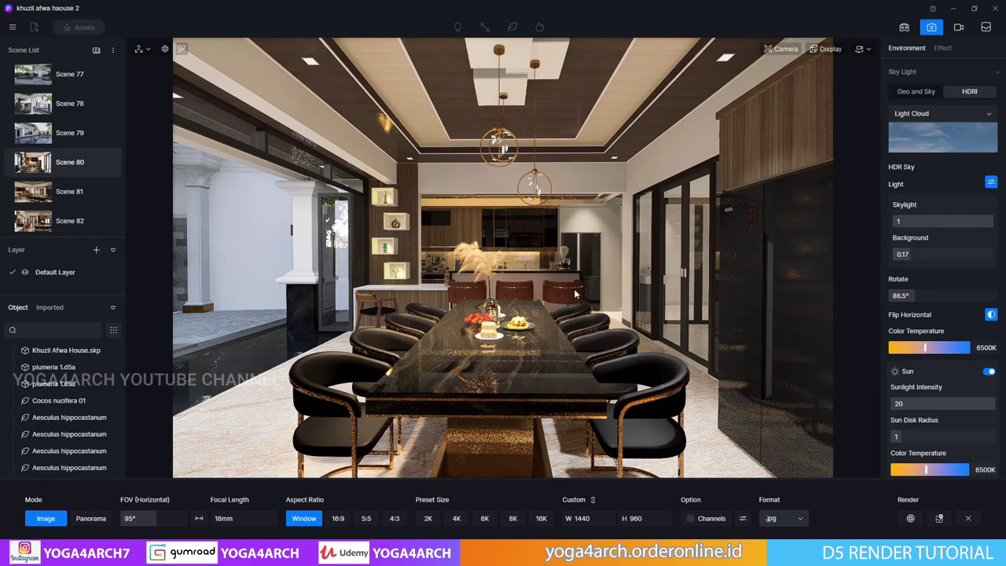
{"action": "mouse_move", "coordinate": [820, 560]}
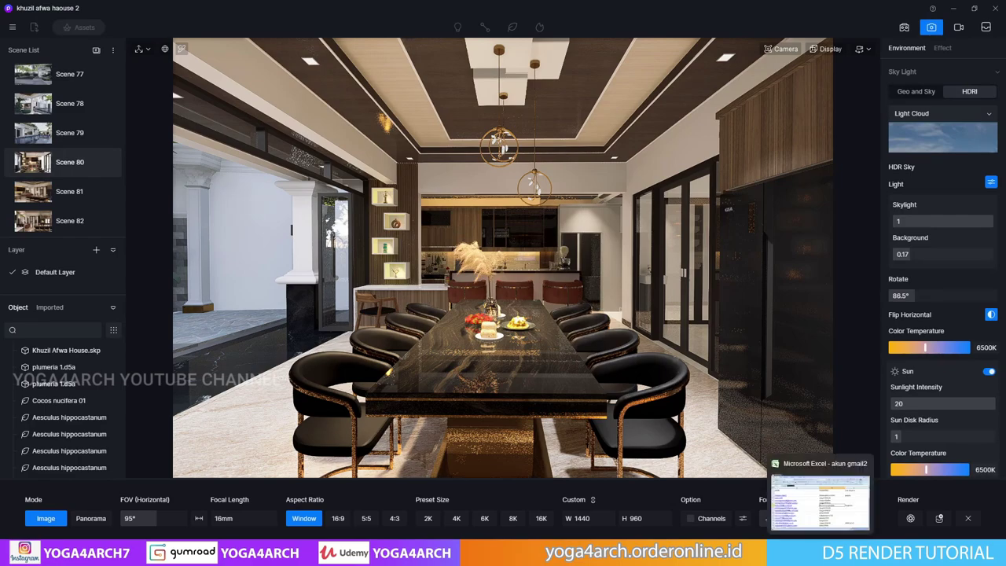
{"action": "left_click", "coordinate": [820, 495]}
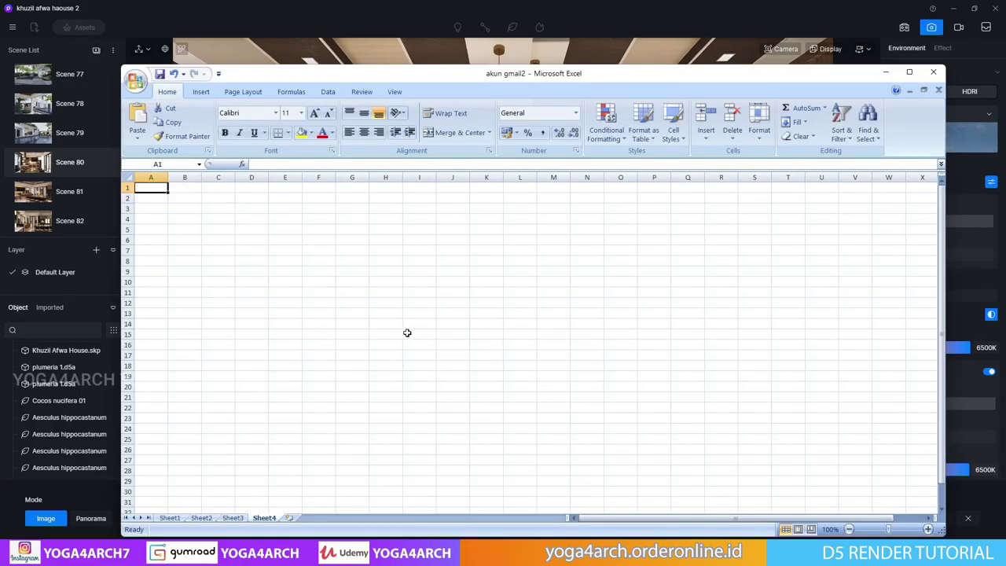
{"action": "left_click", "coordinate": [209, 231]}
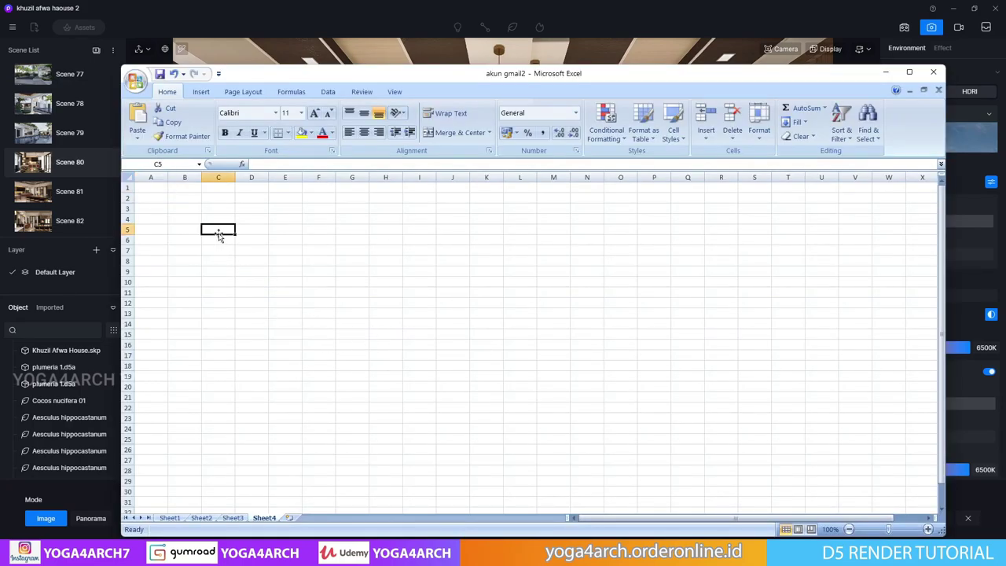
{"action": "type", "text": "1440"}
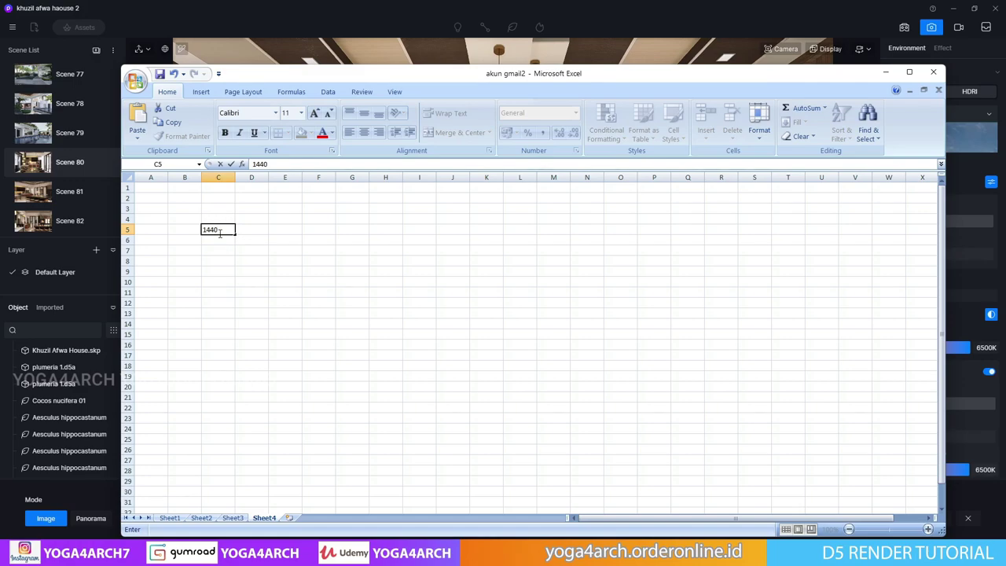
{"action": "key", "text": "Return"}
{"action": "left_click", "coordinate": [251, 229]}
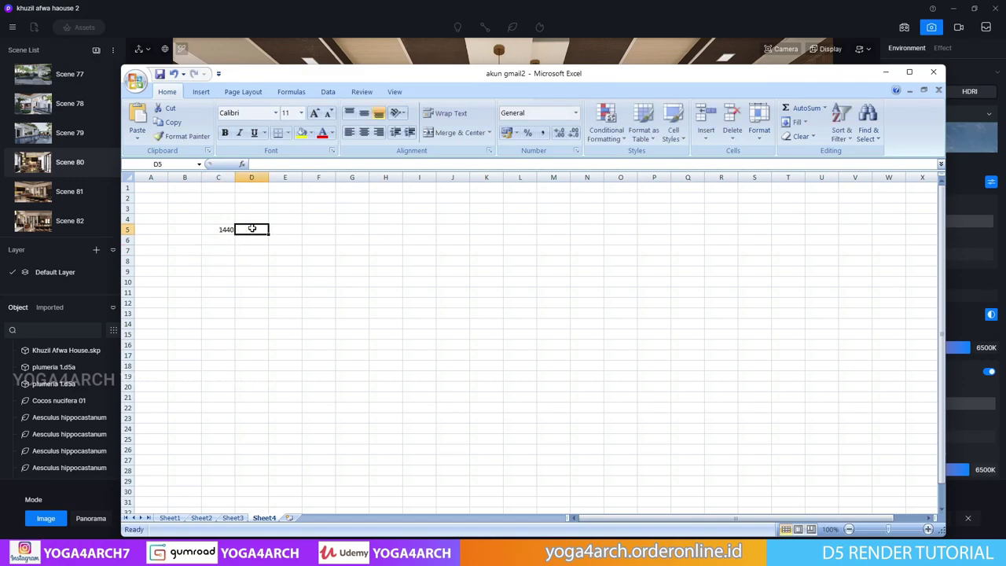
{"action": "type", "text": "2"}
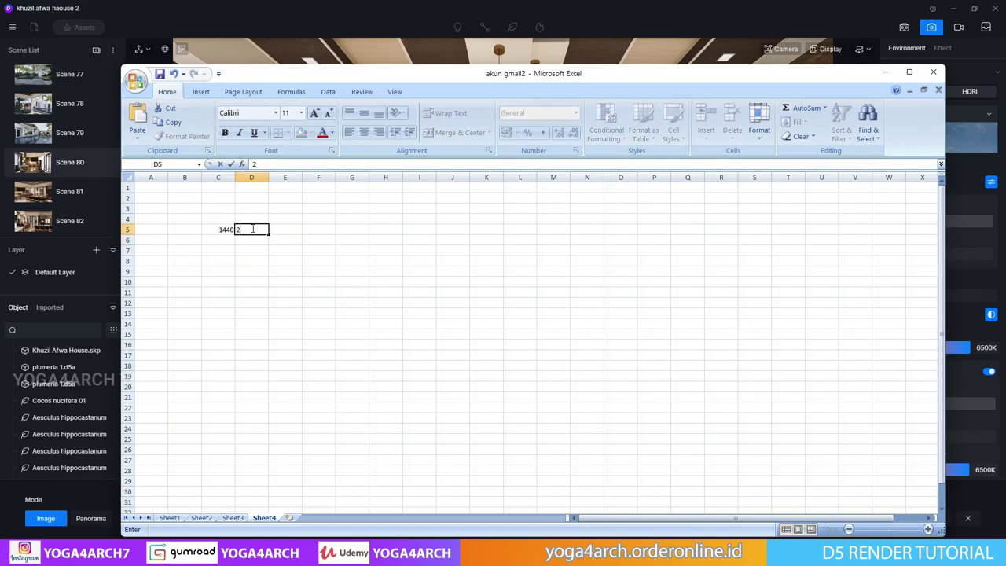
{"action": "type", "text": "5"}
{"action": "left_click", "coordinate": [279, 270]}
Add the headers rendertime in D4 and resolusi in C4, then minimize Excel.
{"action": "left_click", "coordinate": [251, 218]}
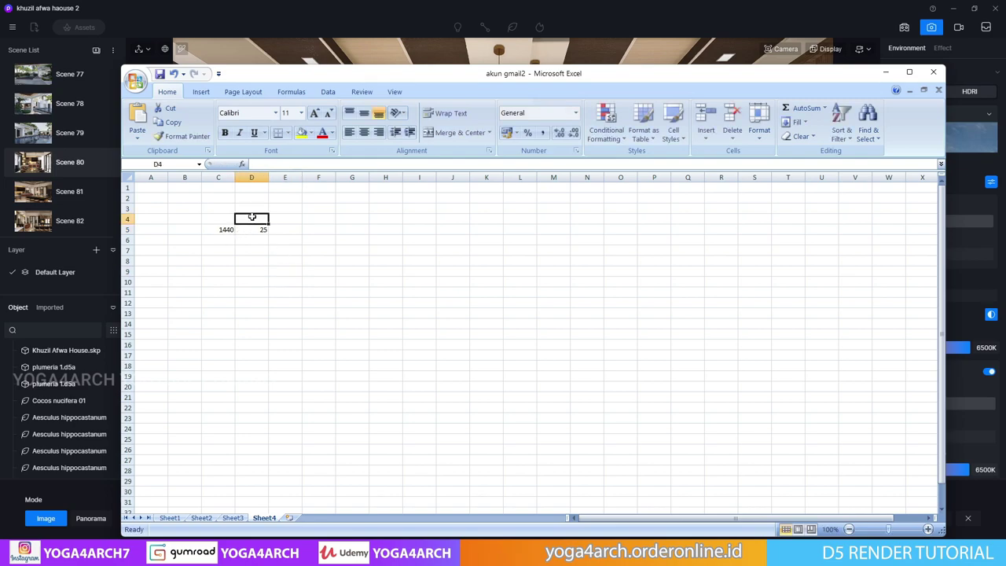
{"action": "type", "text": "ren"}
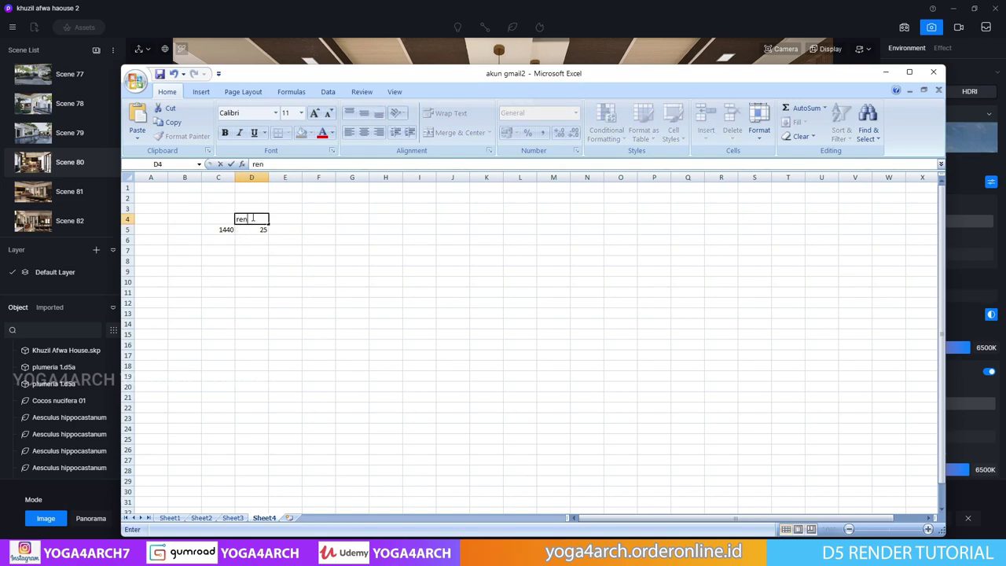
{"action": "type", "text": "dertime"}
{"action": "left_click", "coordinate": [260, 267]}
{"action": "left_click", "coordinate": [225, 221]}
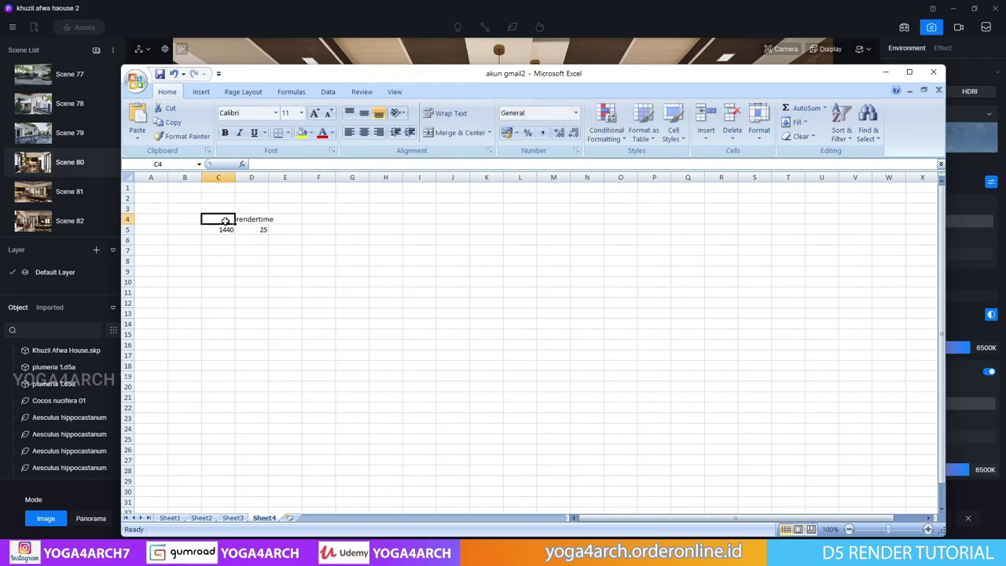
{"action": "type", "text": "reso"}
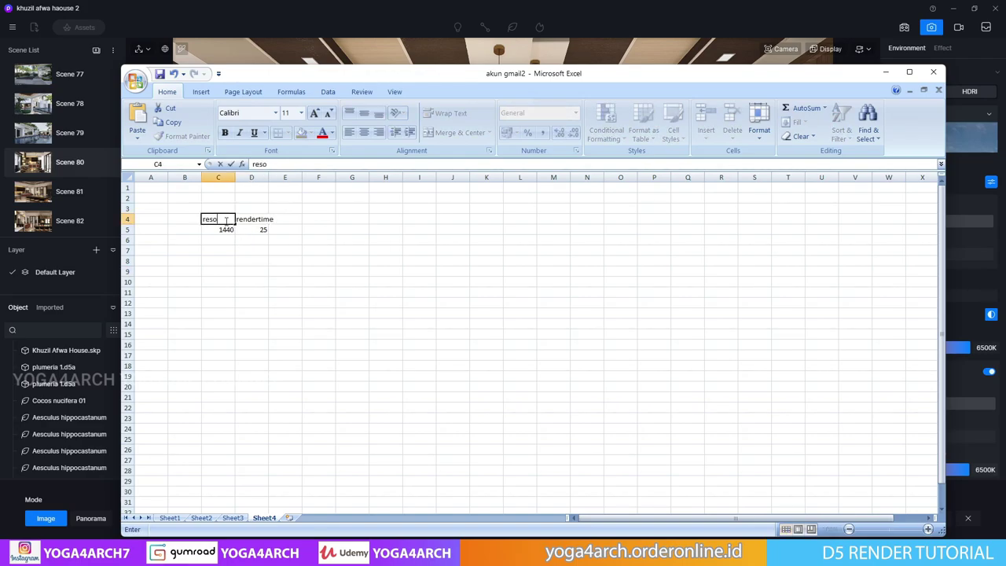
{"action": "type", "text": "lusi"}
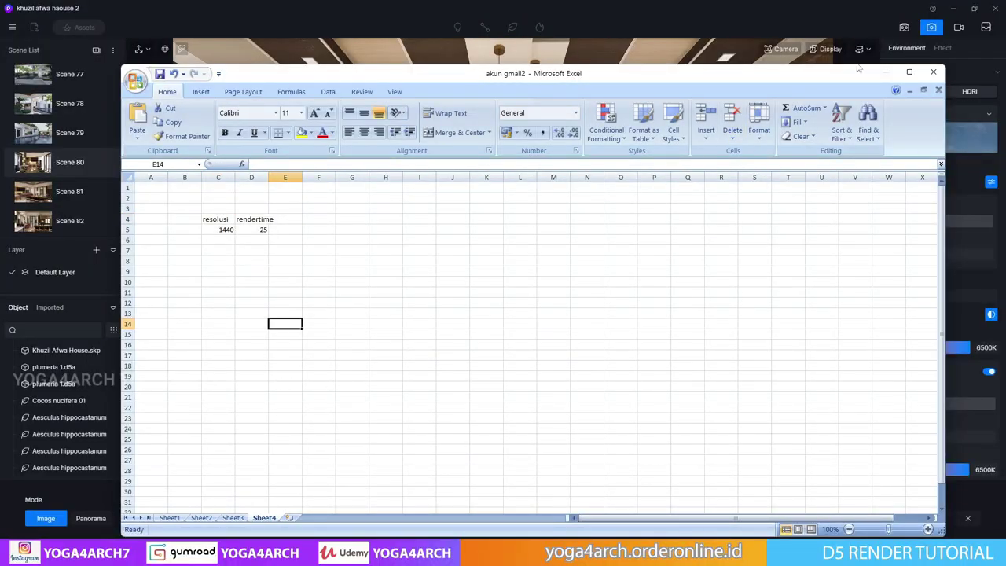
{"action": "left_click", "coordinate": [886, 71]}
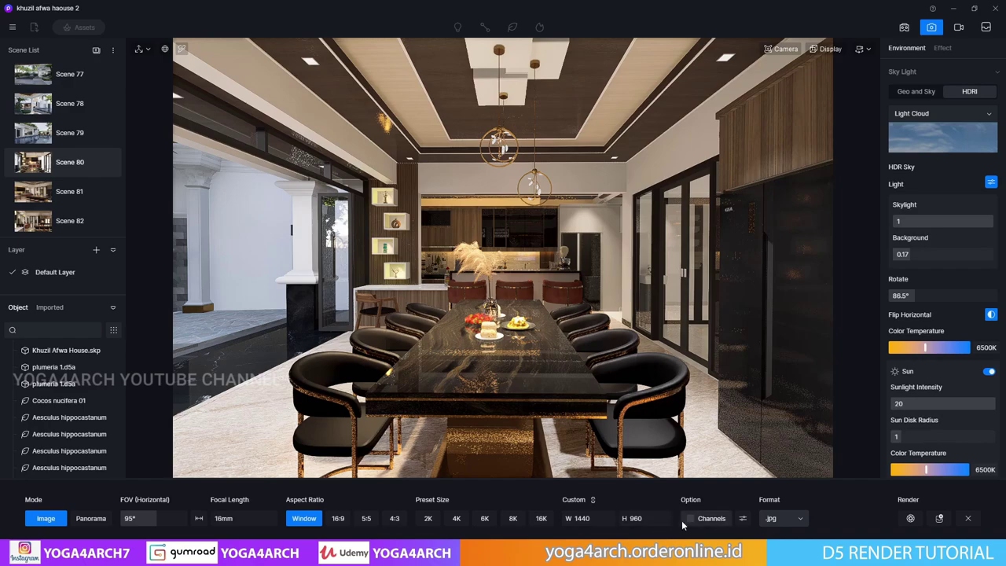
Set the custom output width to 2000, keeping the height at 1333.
{"action": "left_click", "coordinate": [621, 521]}
{"action": "type", "text": "2"}
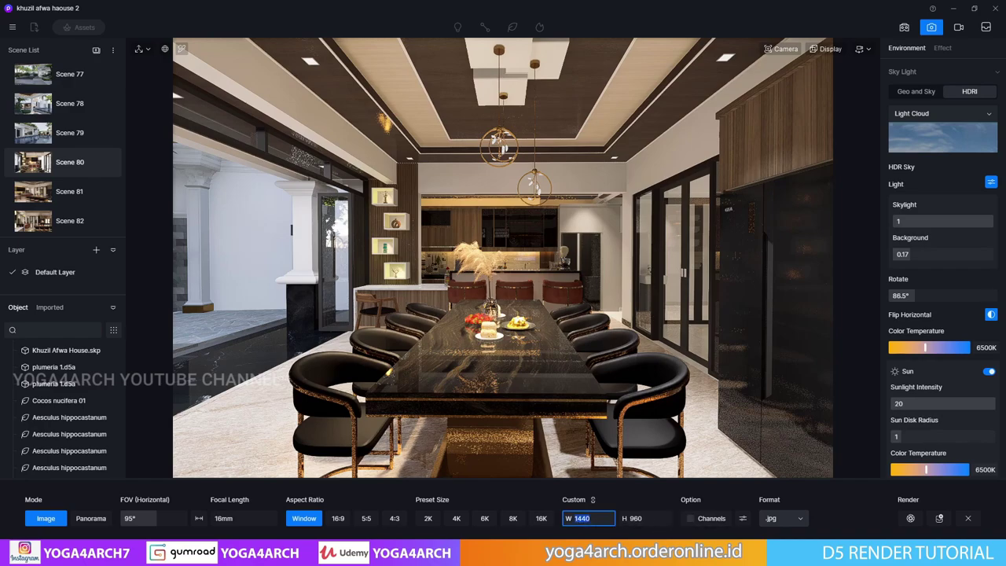
{"action": "type", "text": "000"}
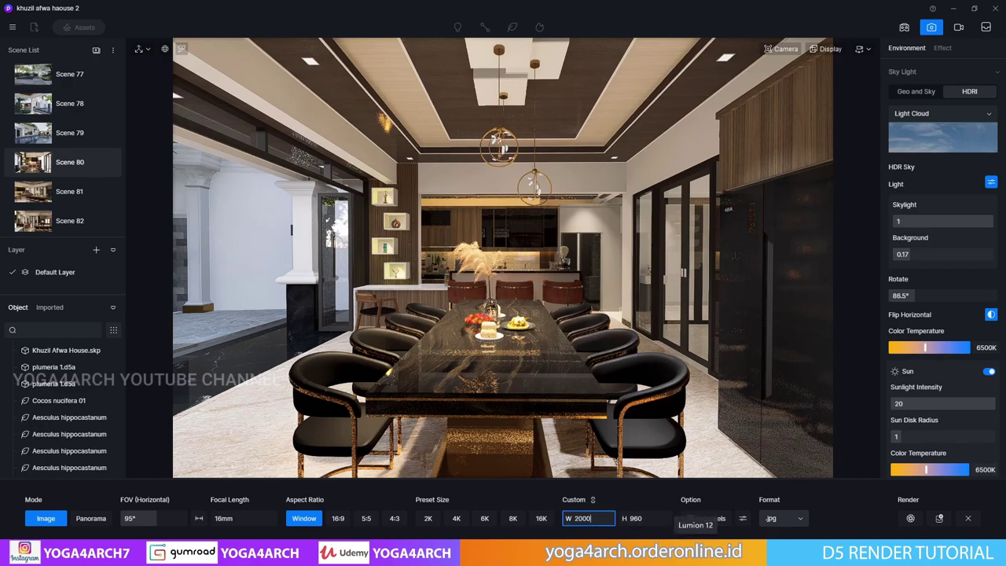
{"action": "key", "text": "Return"}
{"action": "left_click", "coordinate": [638, 518]}
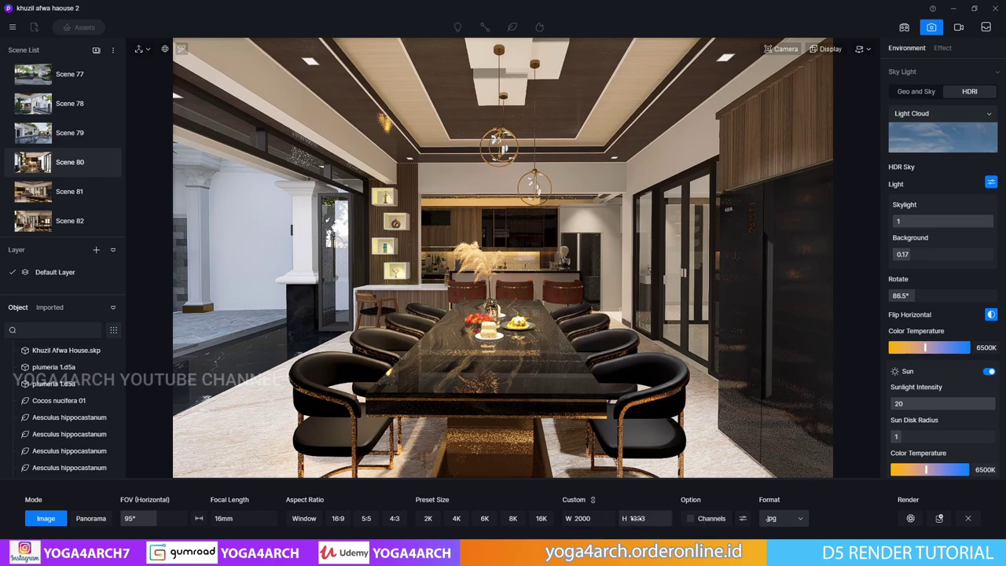
{"action": "key", "text": "Return"}
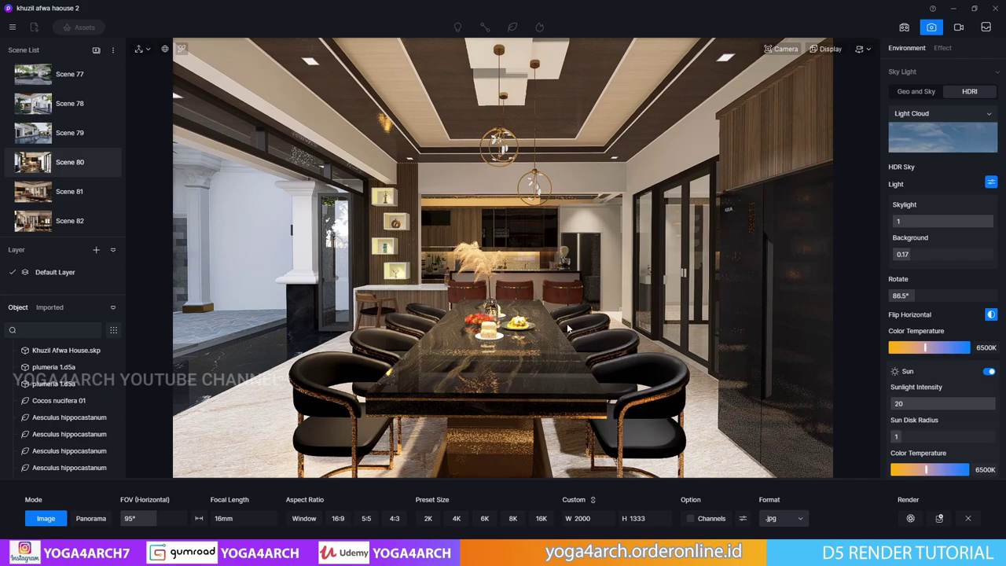
Render the 2000 × 1333 image to a JPG named '2000', finishing in 44 seconds.
{"action": "left_click", "coordinate": [910, 518]}
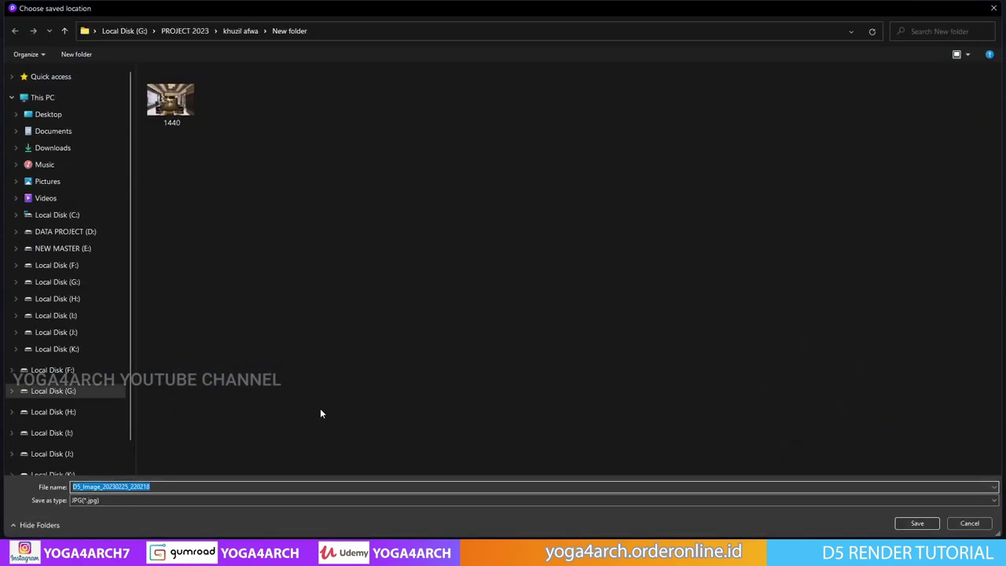
{"action": "type", "text": "2000"}
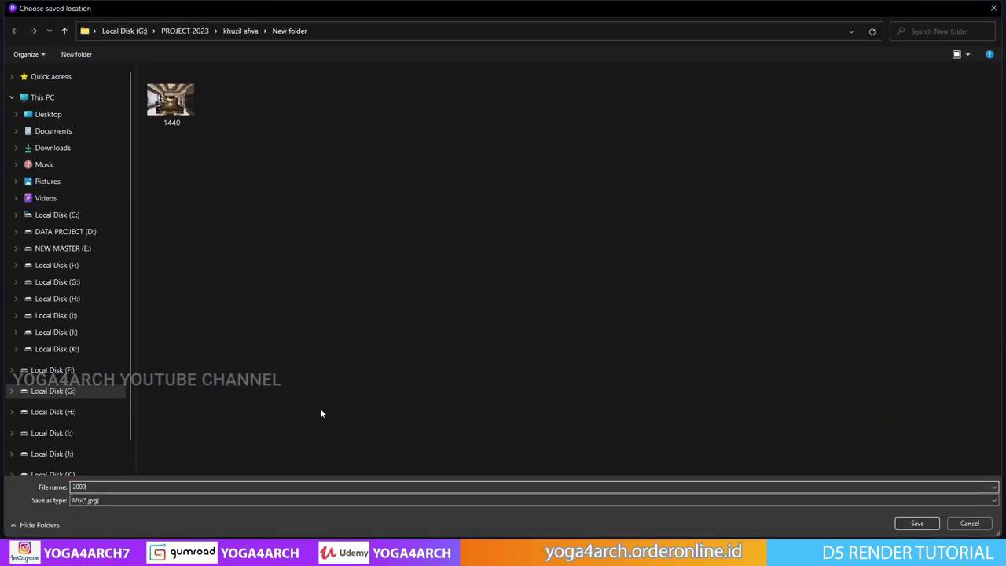
{"action": "key", "text": "Return"}
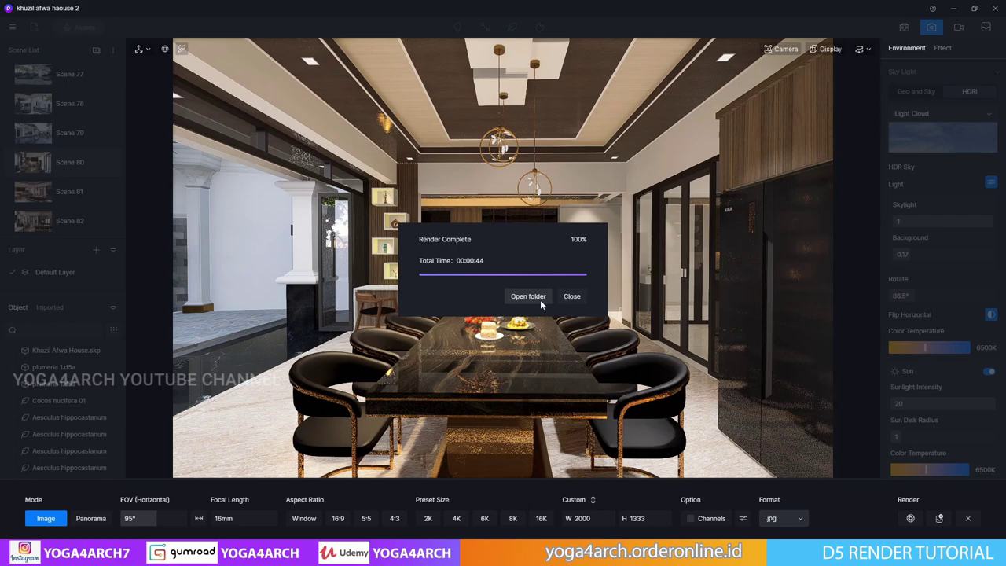
{"action": "left_click", "coordinate": [572, 295]}
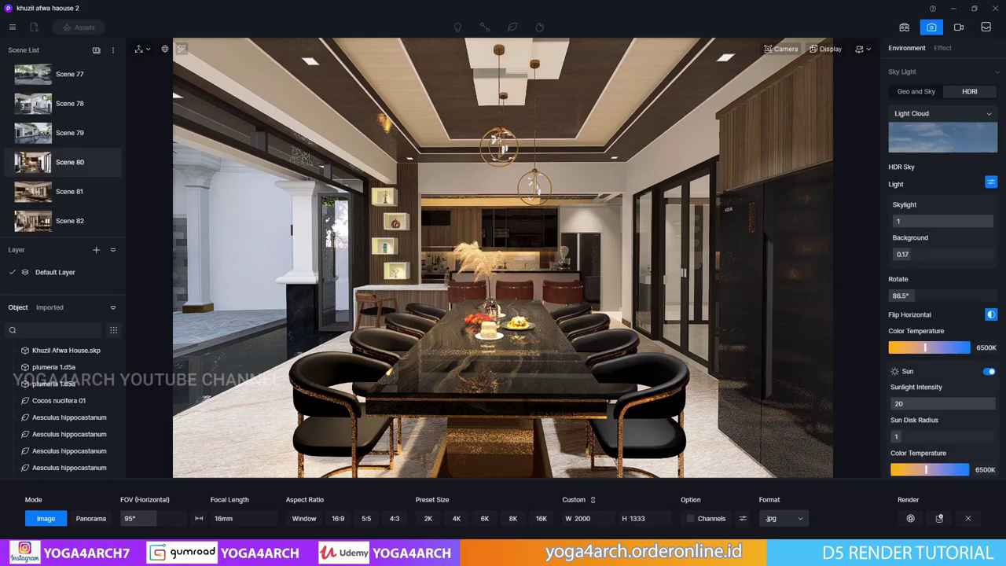
{"action": "key", "text": "alt+Tab"}
Enter render time 44 in D6 and resolution 2000 in C6, then minimize Excel.
{"action": "left_click", "coordinate": [263, 238]}
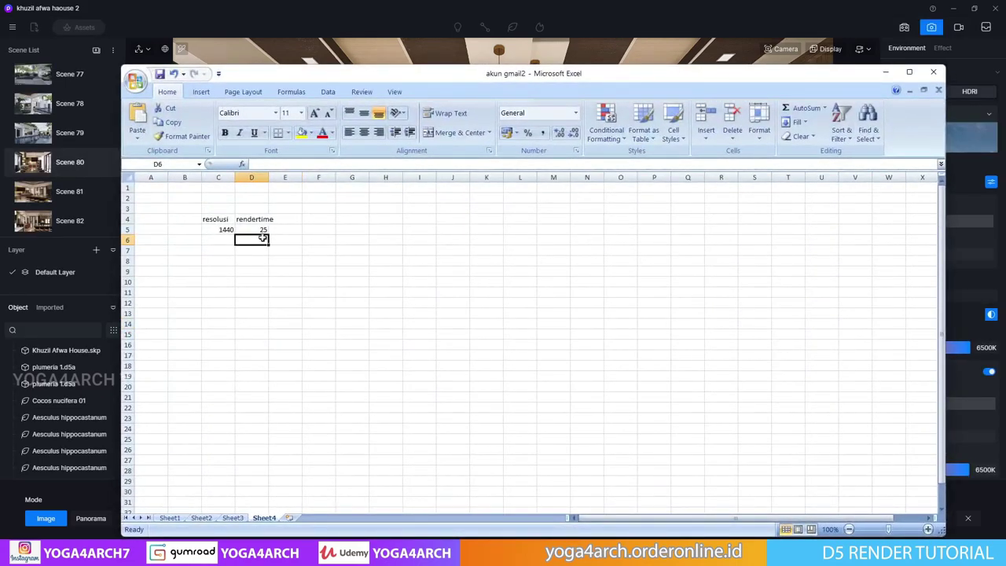
{"action": "type", "text": "44"}
{"action": "key", "text": "Tab"}
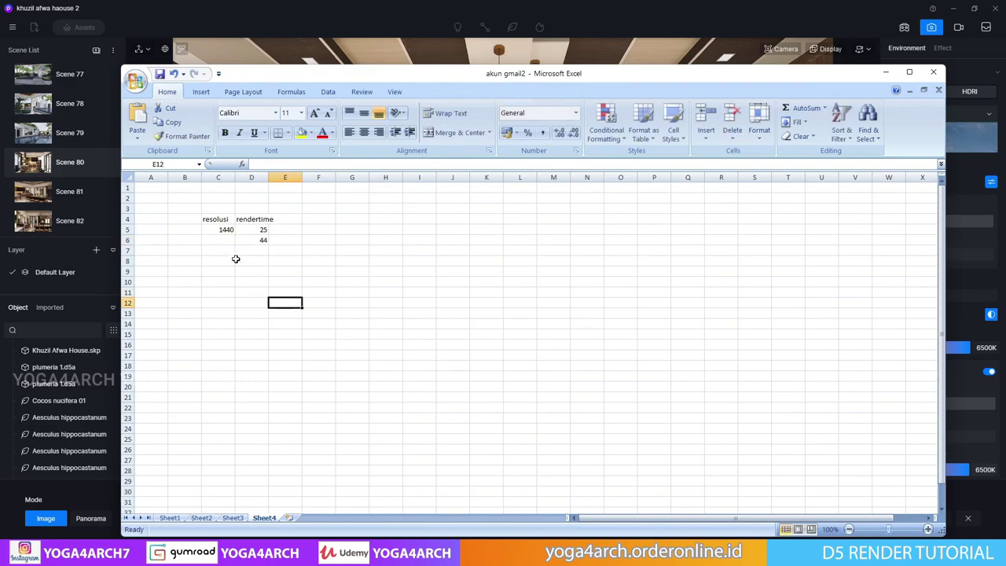
{"action": "left_click", "coordinate": [223, 242]}
{"action": "type", "text": "2000"}
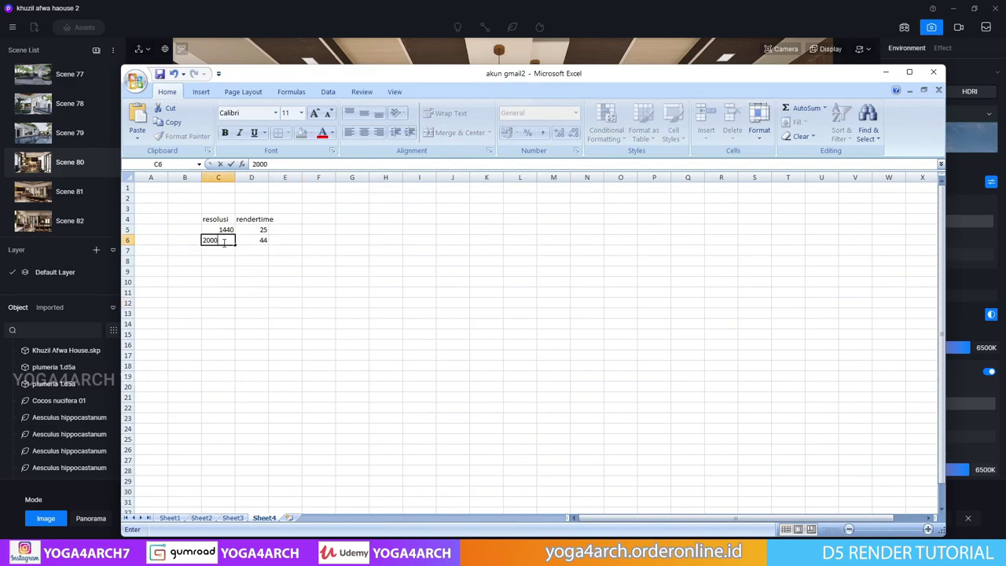
{"action": "left_click", "coordinate": [250, 262]}
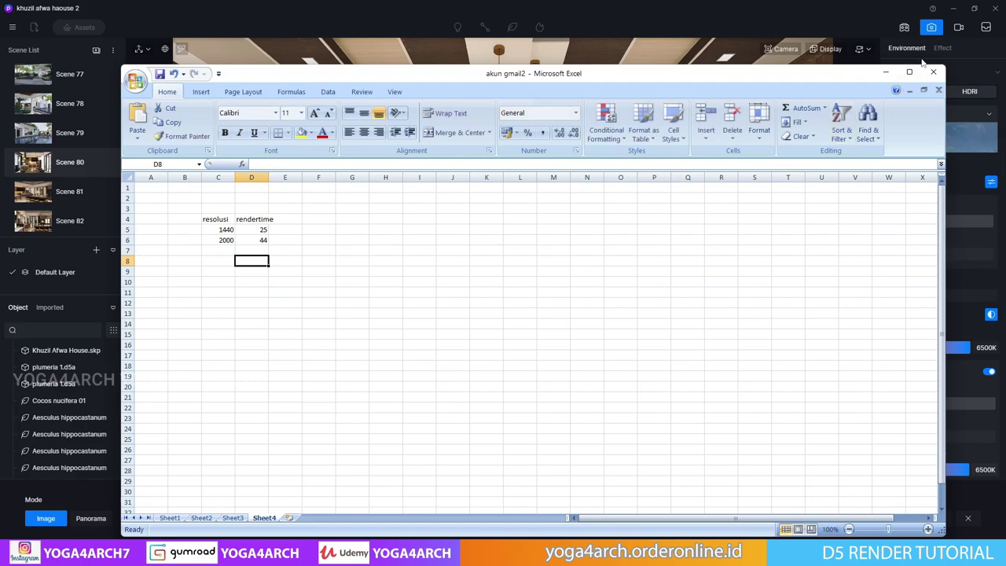
{"action": "left_click", "coordinate": [886, 72]}
Set the width to 3000 (3000 × 2000) and render to a JPG named '3000'.
{"action": "left_click", "coordinate": [588, 518]}
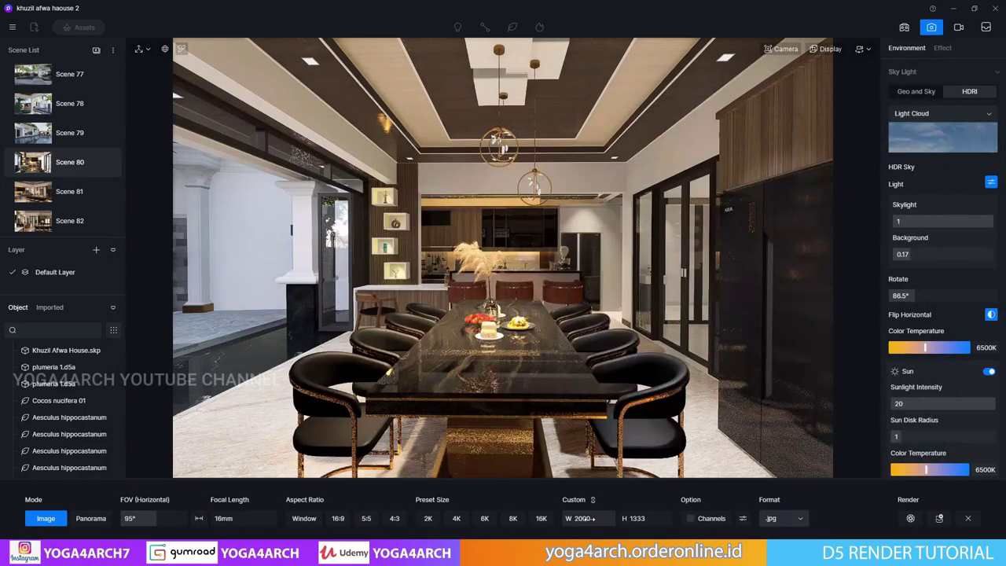
{"action": "type", "text": "300"}
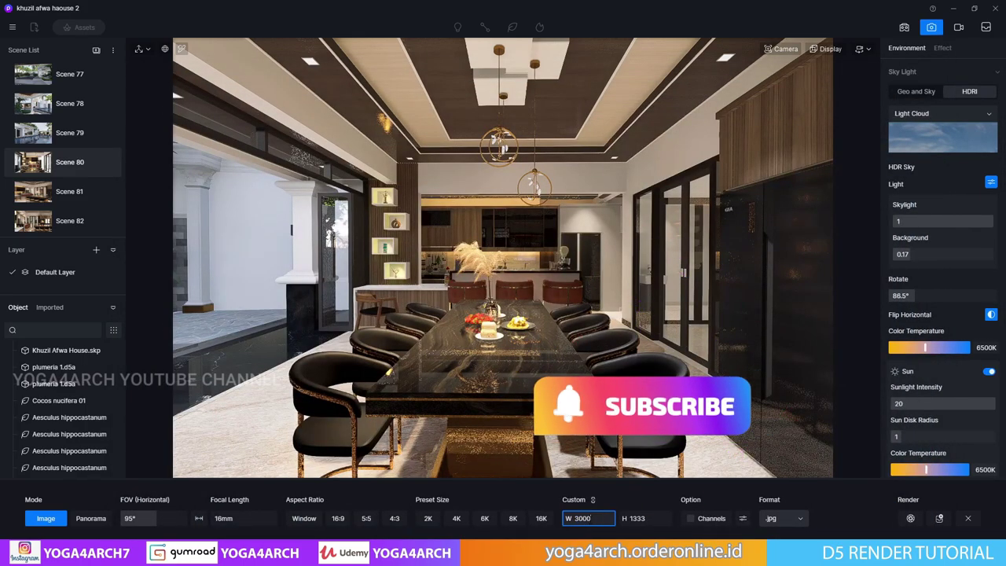
{"action": "type", "text": "0"}
{"action": "key", "text": "Return"}
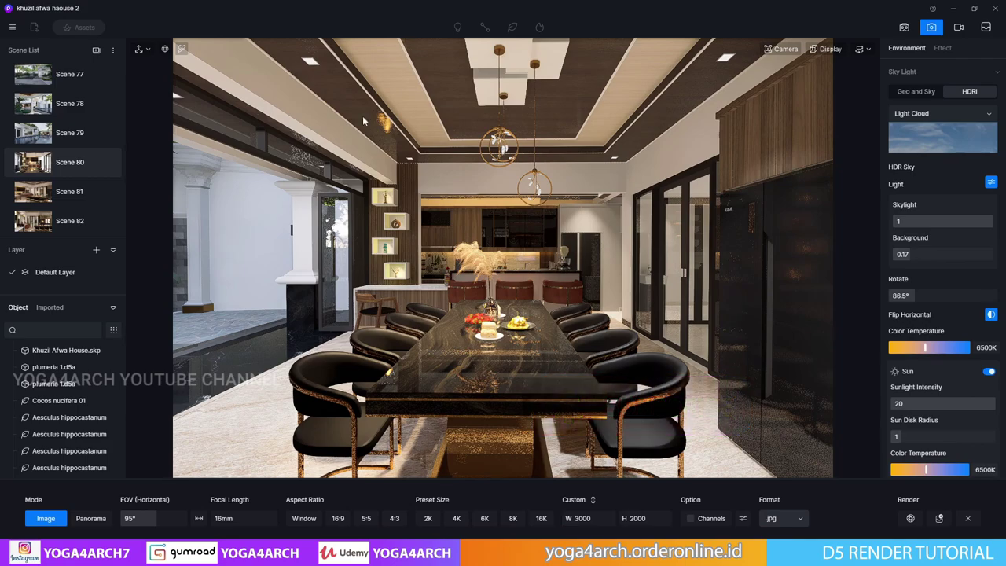
{"action": "left_click", "coordinate": [910, 518]}
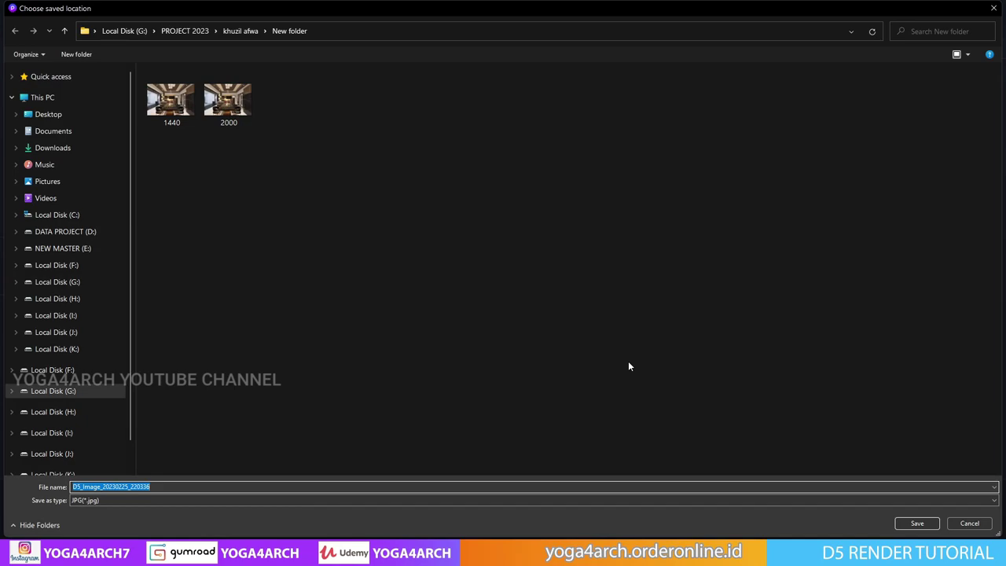
{"action": "type", "text": "3000"}
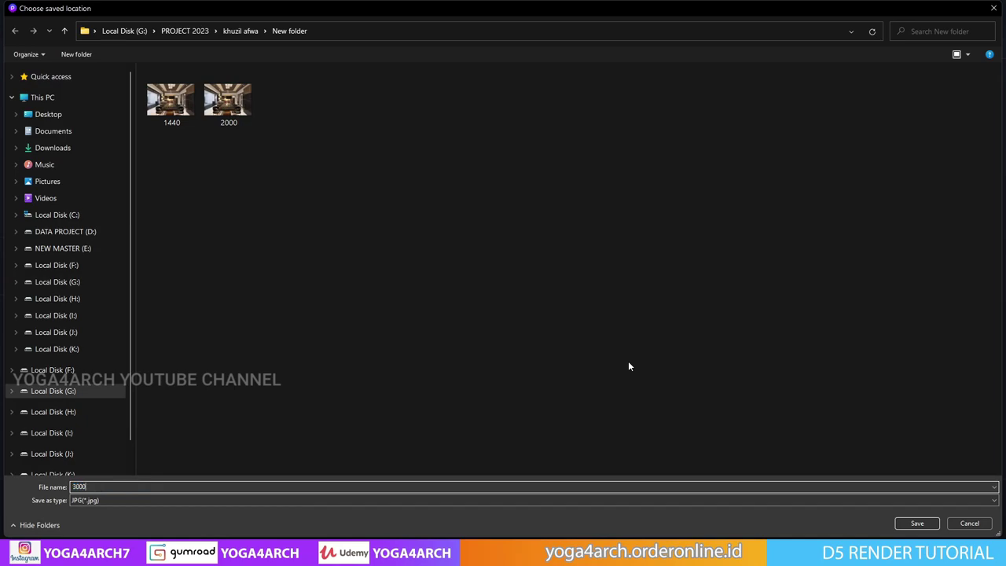
{"action": "key", "text": "Return"}
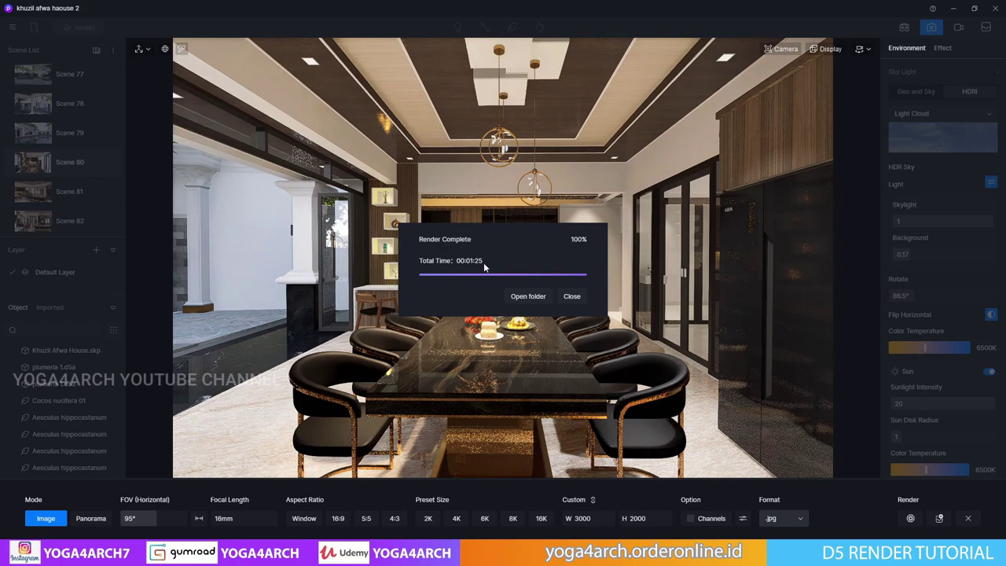
Log resolution 3000 in C7 with render time 1.25 in D7.
{"action": "left_click", "coordinate": [785, 495]}
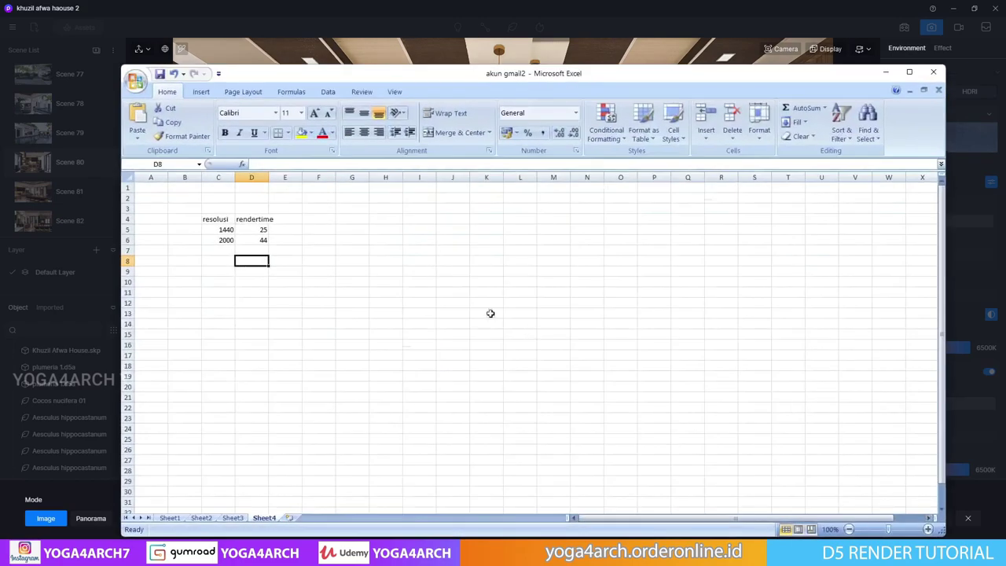
{"action": "left_click", "coordinate": [229, 248]}
{"action": "type", "text": "3000"}
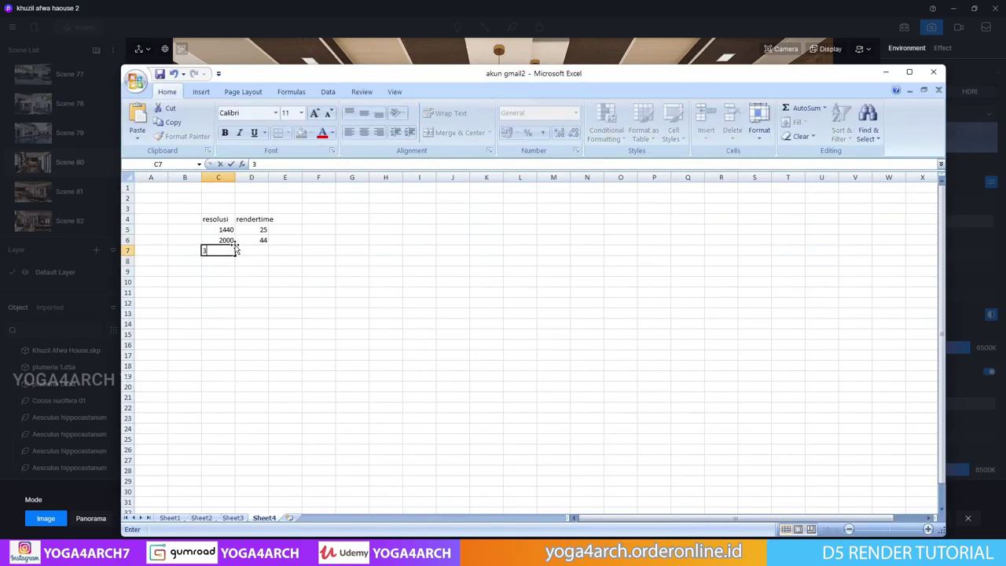
{"action": "left_click", "coordinate": [264, 250]}
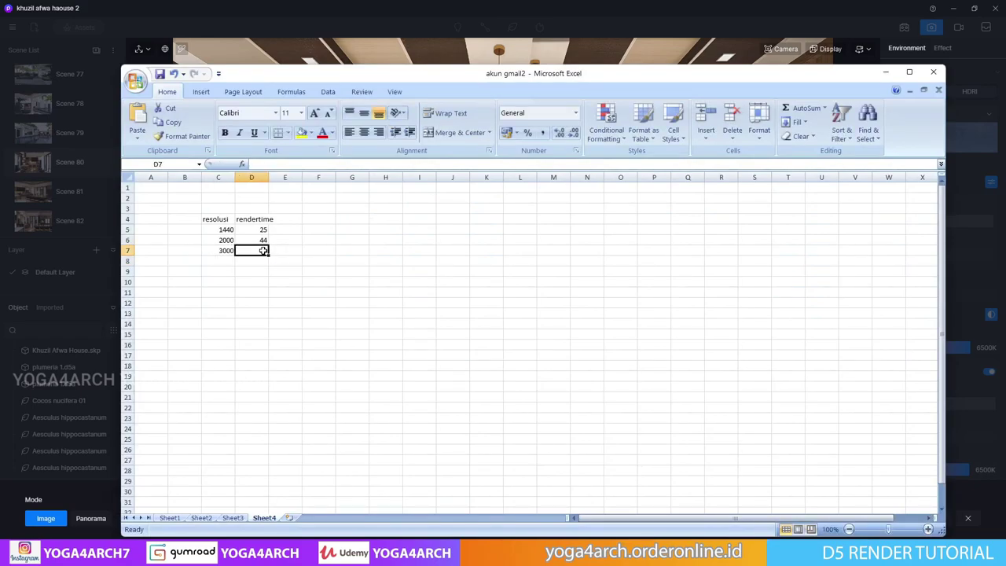
{"action": "type", "text": "1.25"}
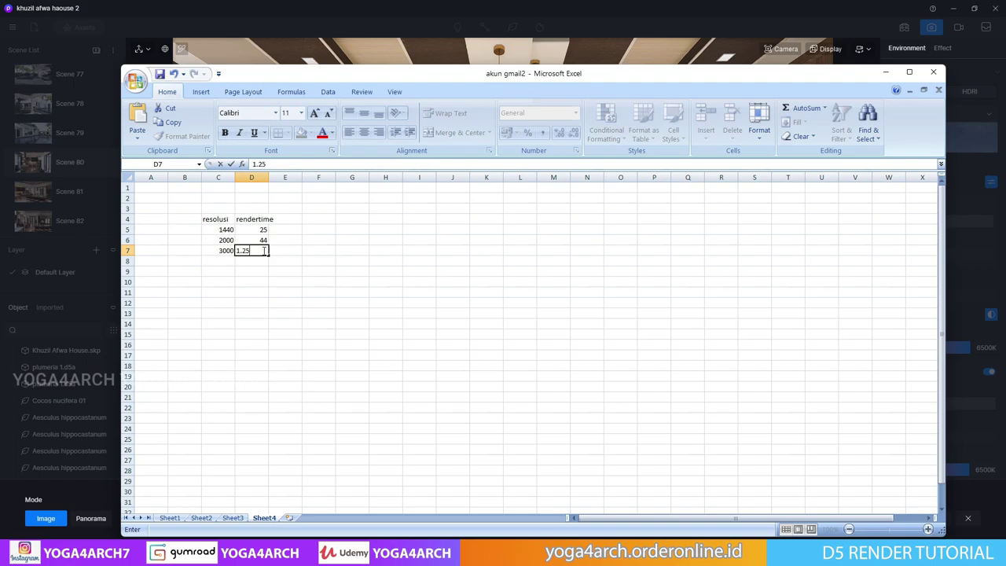
{"action": "left_click", "coordinate": [299, 291]}
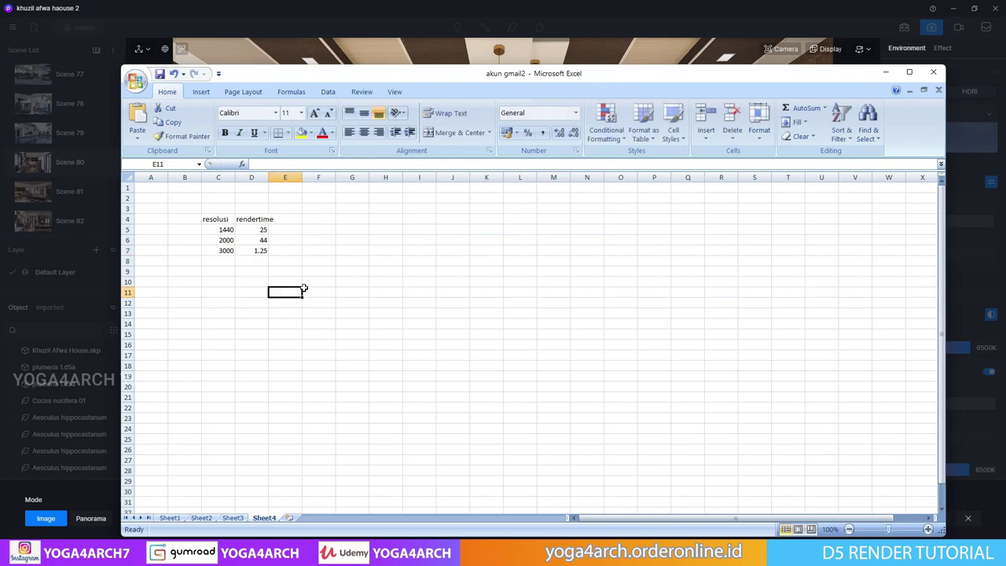
Dismiss the render notice and lower Preview Cull Distance from 244m to 20m in Rendering preferences.
{"action": "left_click", "coordinate": [886, 71]}
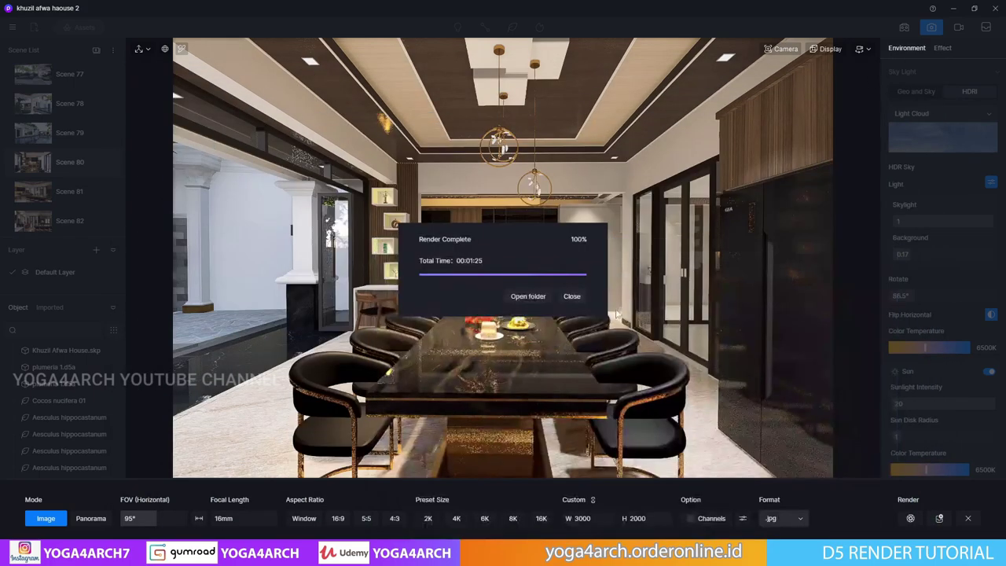
{"action": "left_click", "coordinate": [571, 297]}
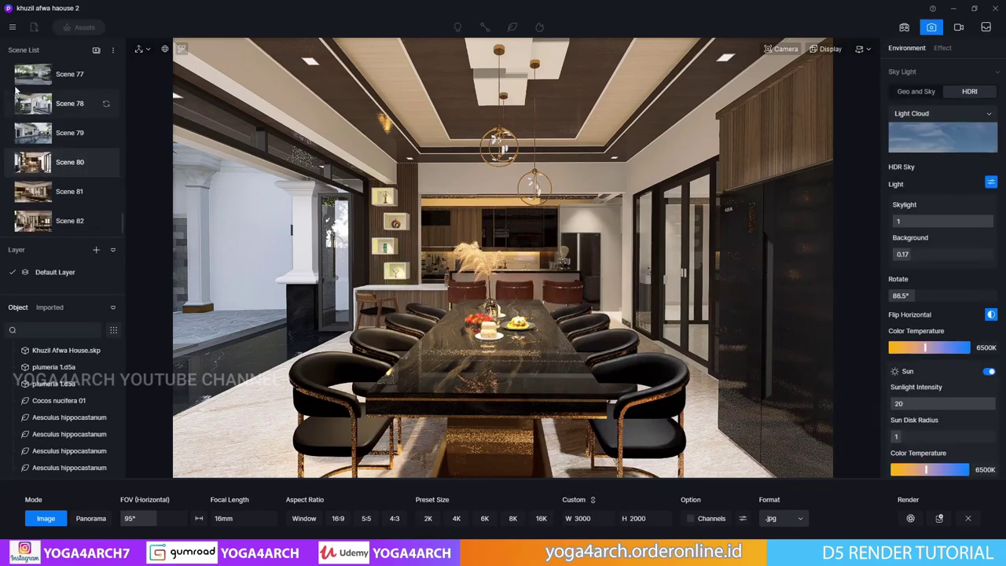
{"action": "left_click", "coordinate": [13, 31]}
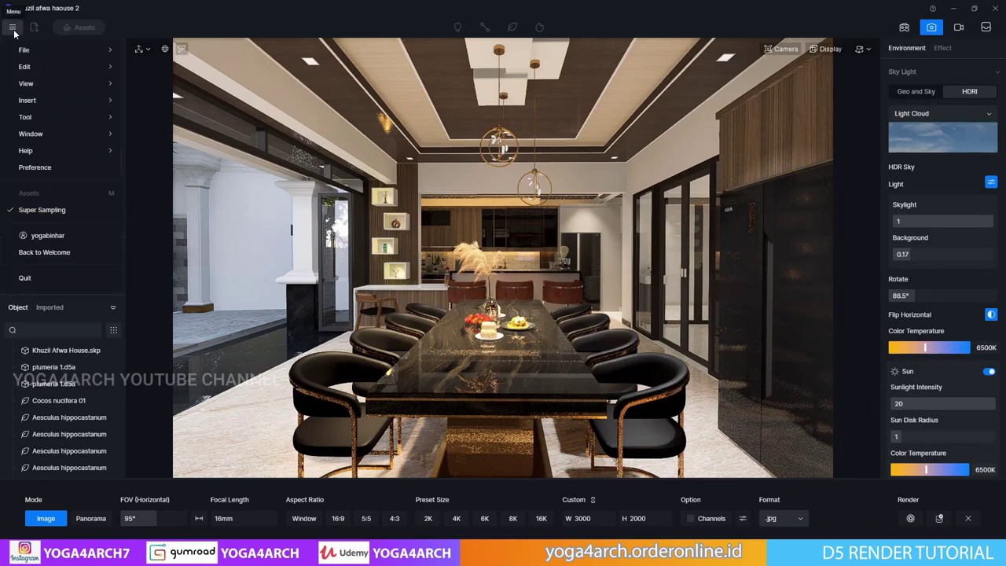
{"action": "left_click", "coordinate": [50, 167]}
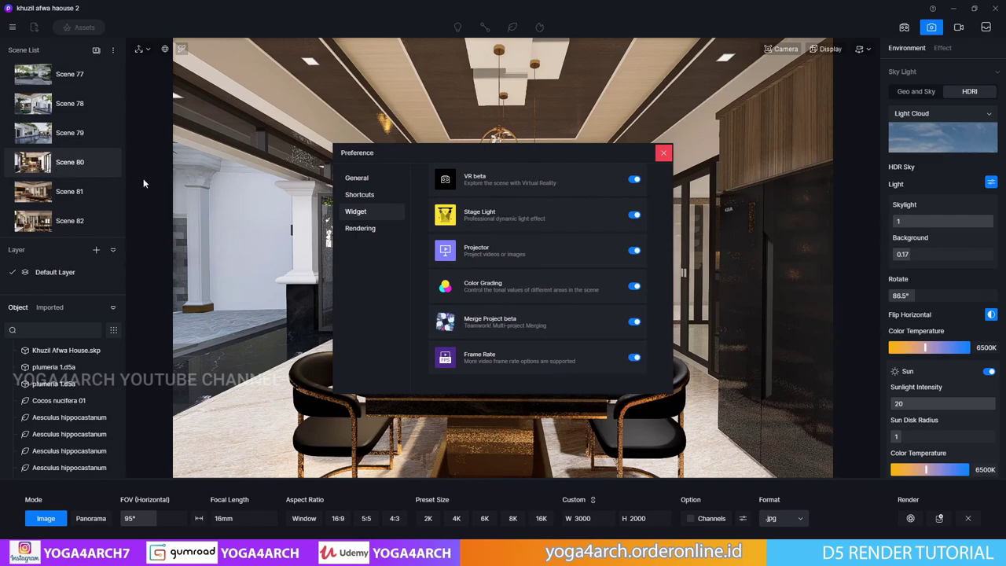
{"action": "left_click", "coordinate": [369, 229]}
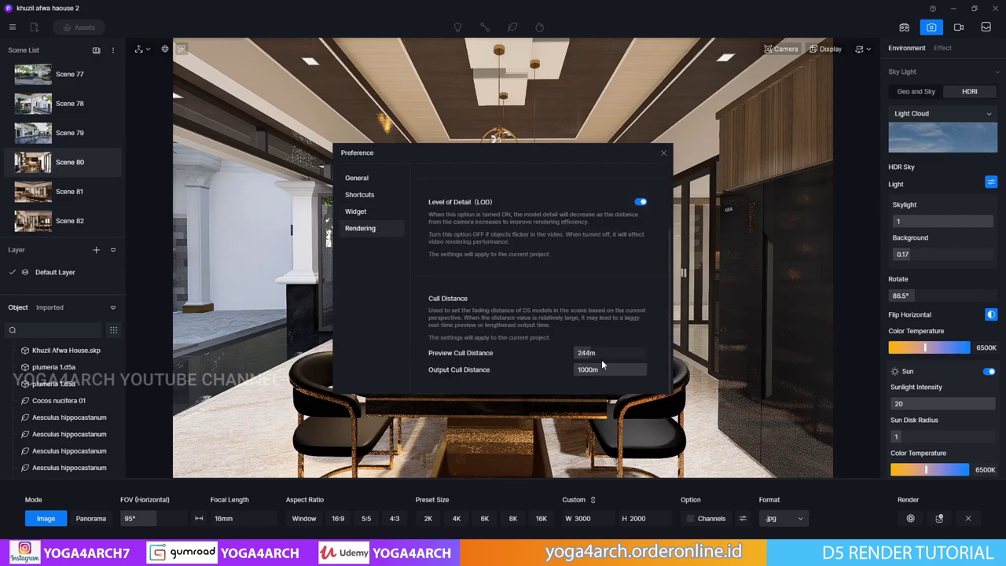
{"action": "left_click_drag", "start_coordinate": [601, 359], "coordinate": [535, 358]}
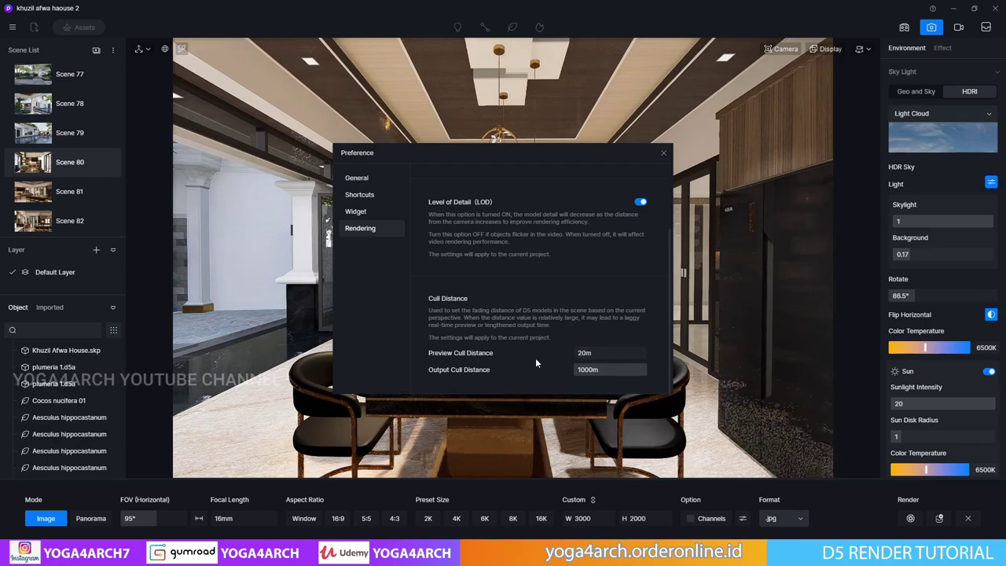
{"action": "left_click", "coordinate": [663, 155]}
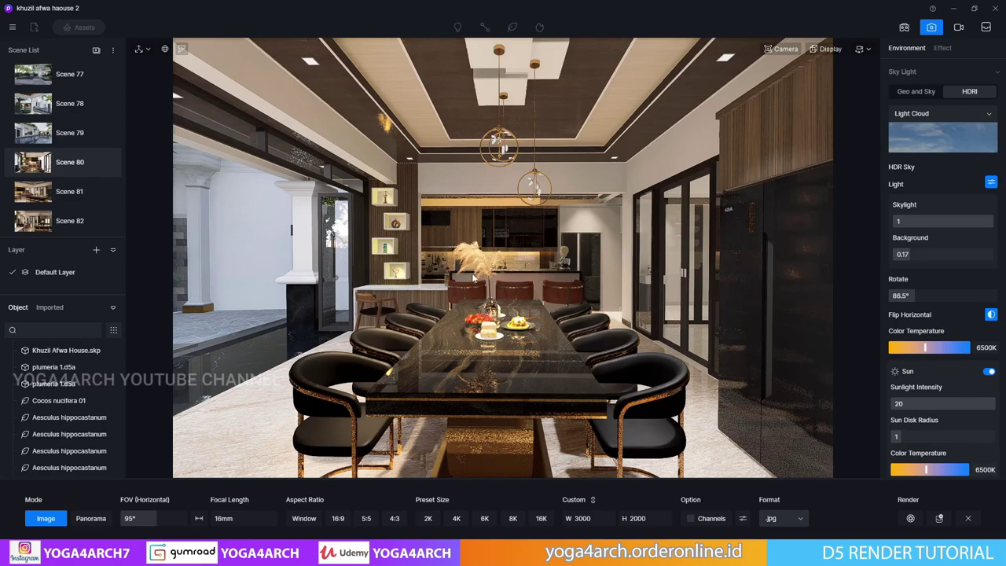
Render the dining view as a JPG named 3000p, finishing in 00:01:26, and dismiss the notice.
{"action": "left_click", "coordinate": [908, 518]}
{"action": "type", "text": "3"}
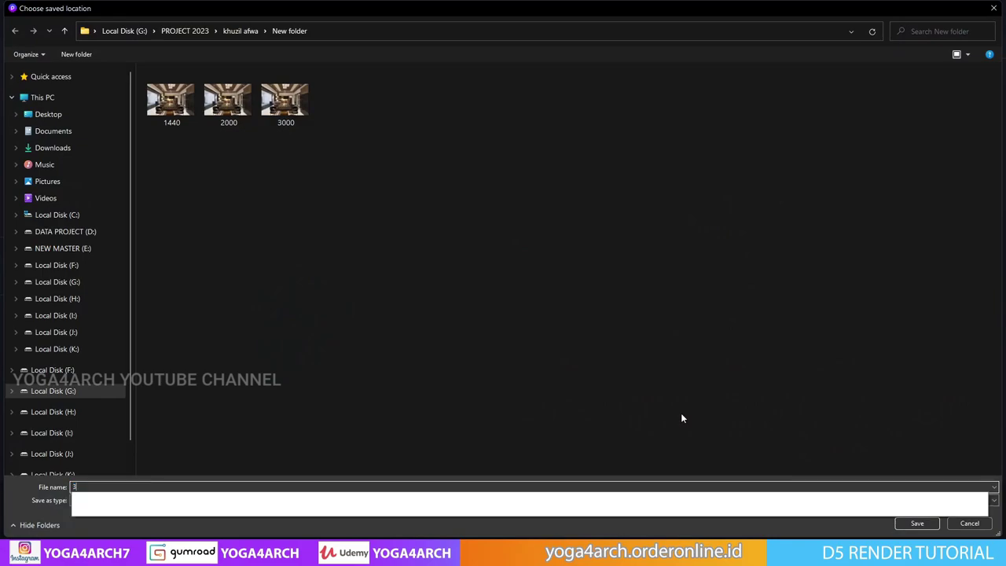
{"action": "type", "text": "000p"}
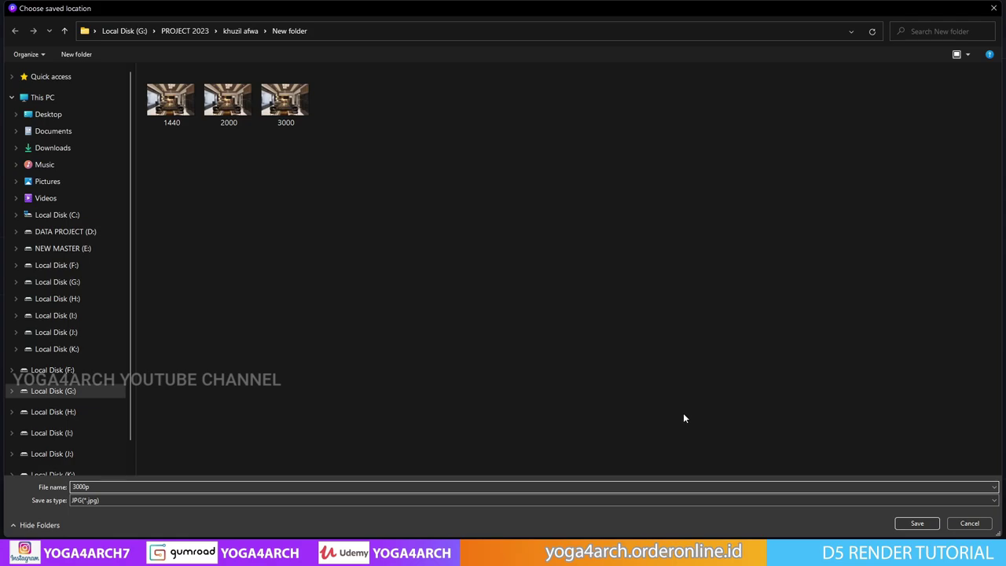
{"action": "left_click", "coordinate": [912, 522]}
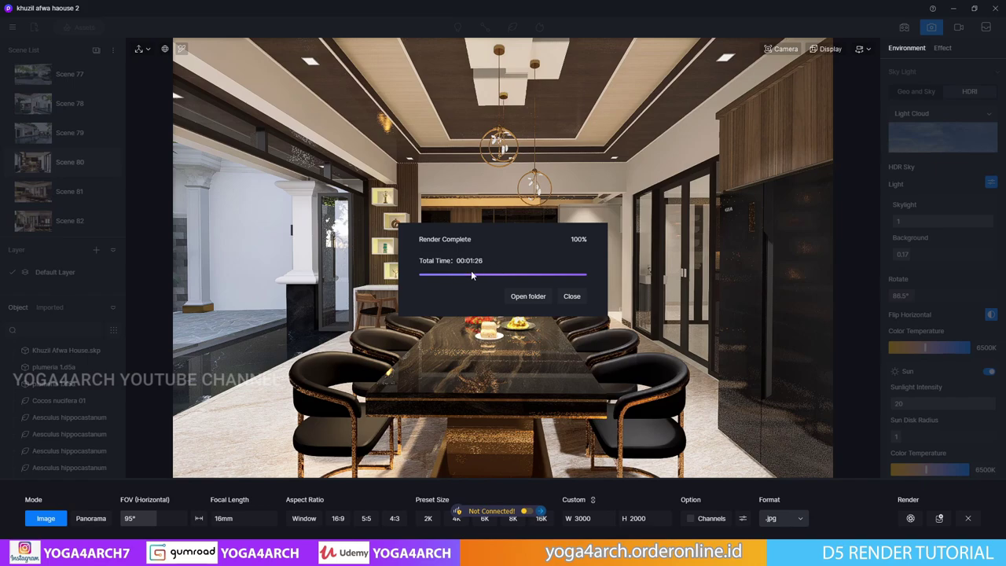
{"action": "left_click", "coordinate": [572, 297]}
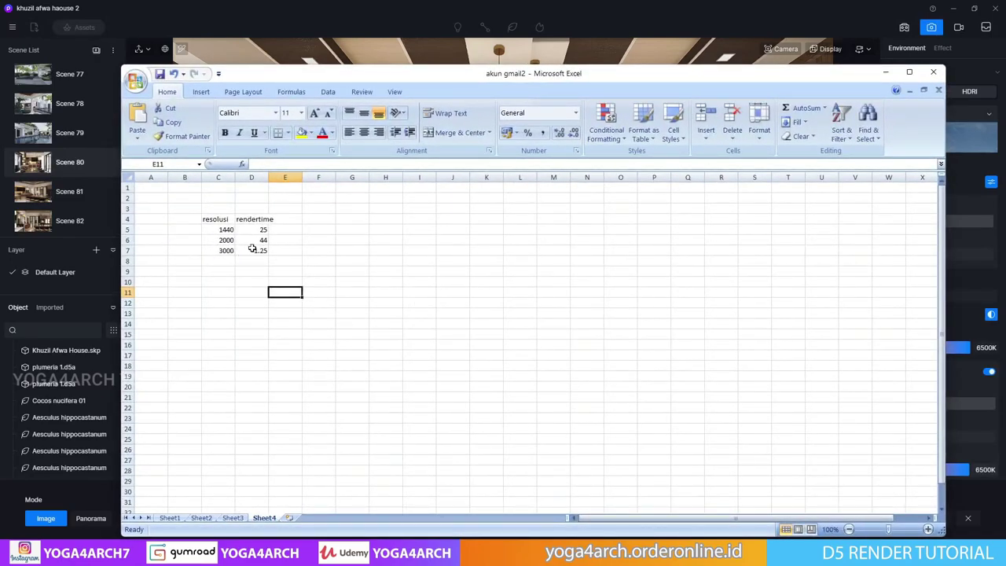
{"action": "left_click", "coordinate": [227, 279]}
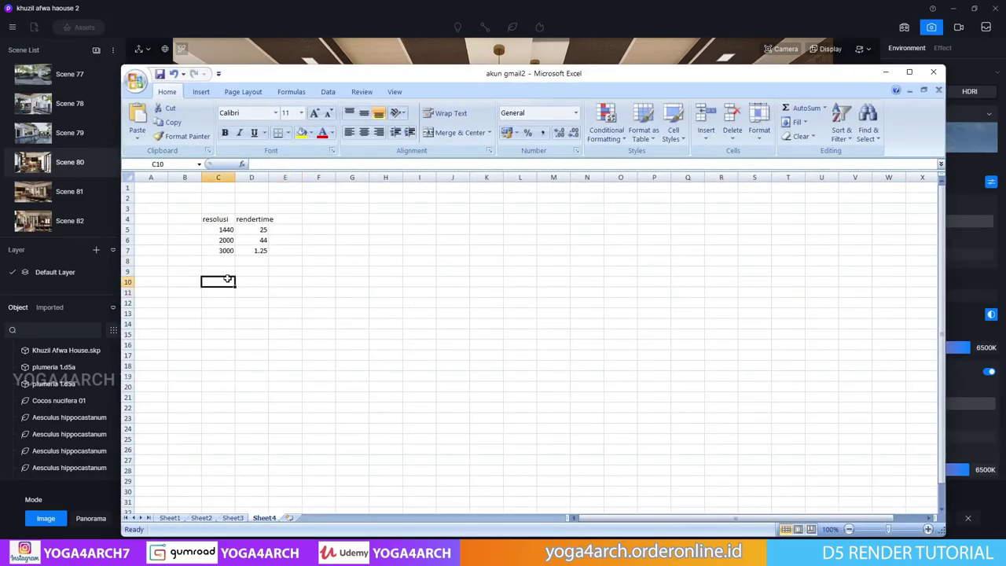
{"action": "left_click", "coordinate": [225, 271]}
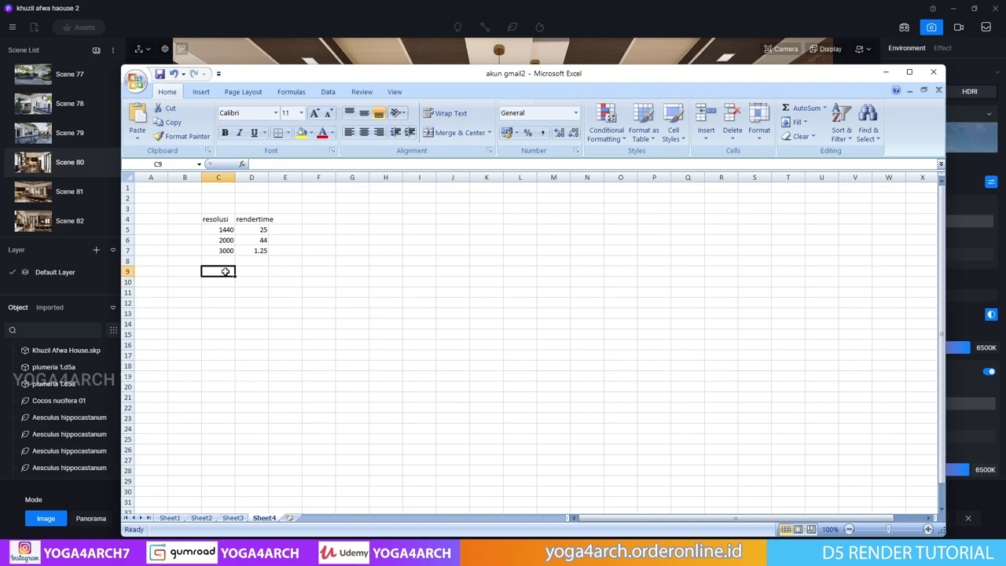
{"action": "left_click", "coordinate": [886, 71]}
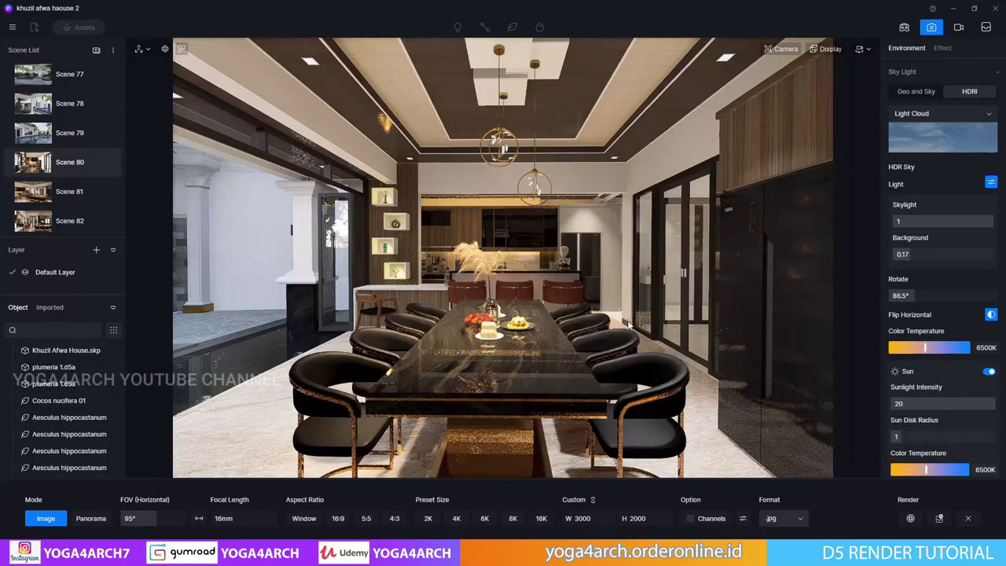
Step through Scene 79 and Scene 78 in the Scene List to reach the Scene 77 poolside view.
{"action": "mouse_move", "coordinate": [69, 133]}
{"action": "left_click", "coordinate": [51, 142]}
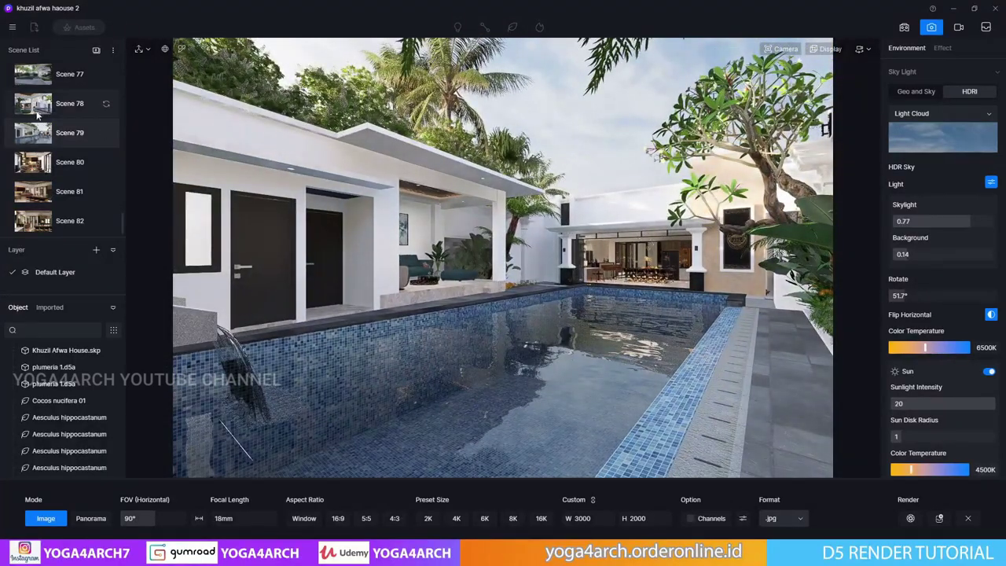
{"action": "left_click", "coordinate": [36, 114]}
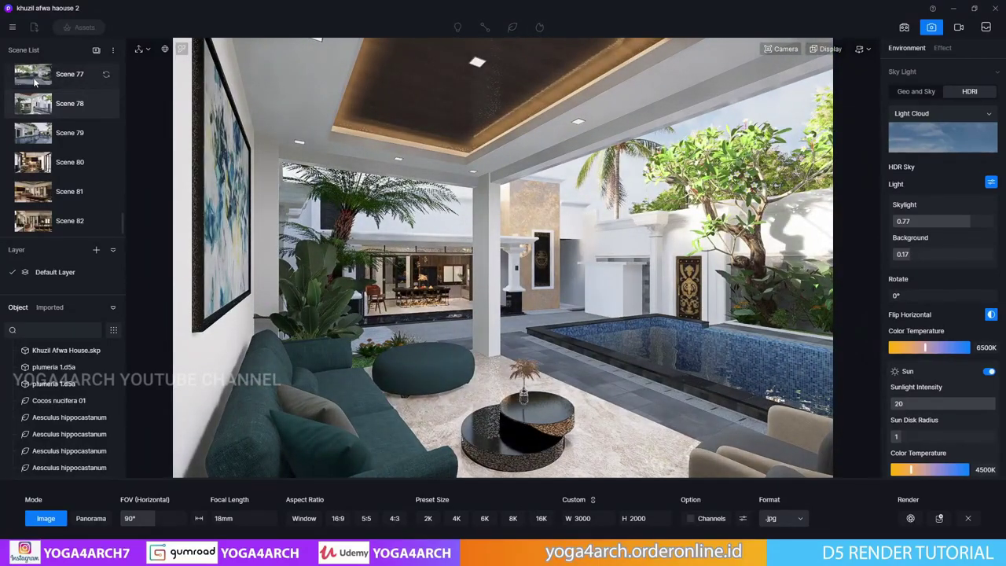
{"action": "left_click", "coordinate": [35, 82]}
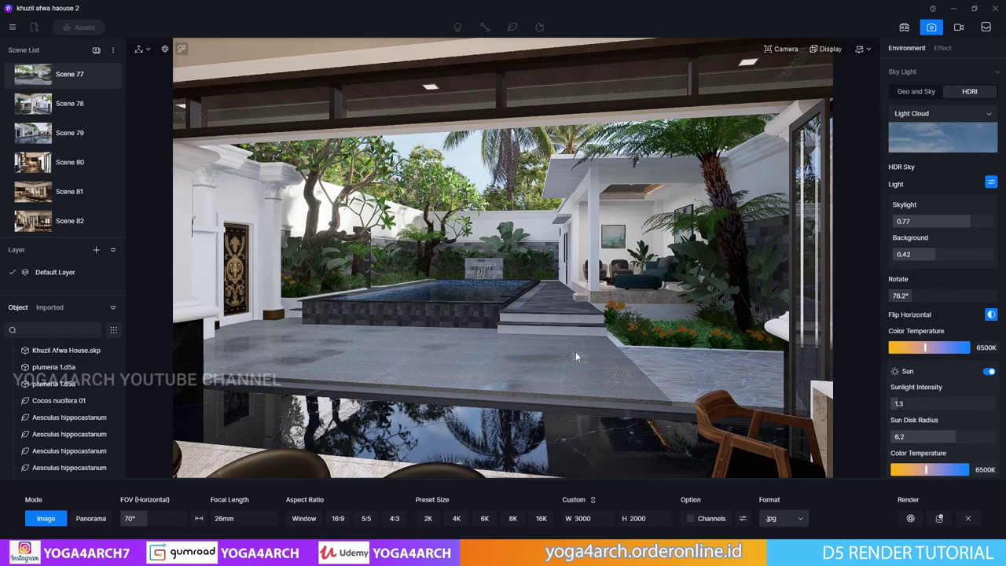
Render Scene 77 at 3000 × 2000 as a JPG named 3000 ek, completing in 00:02:38.
{"action": "left_click", "coordinate": [910, 518]}
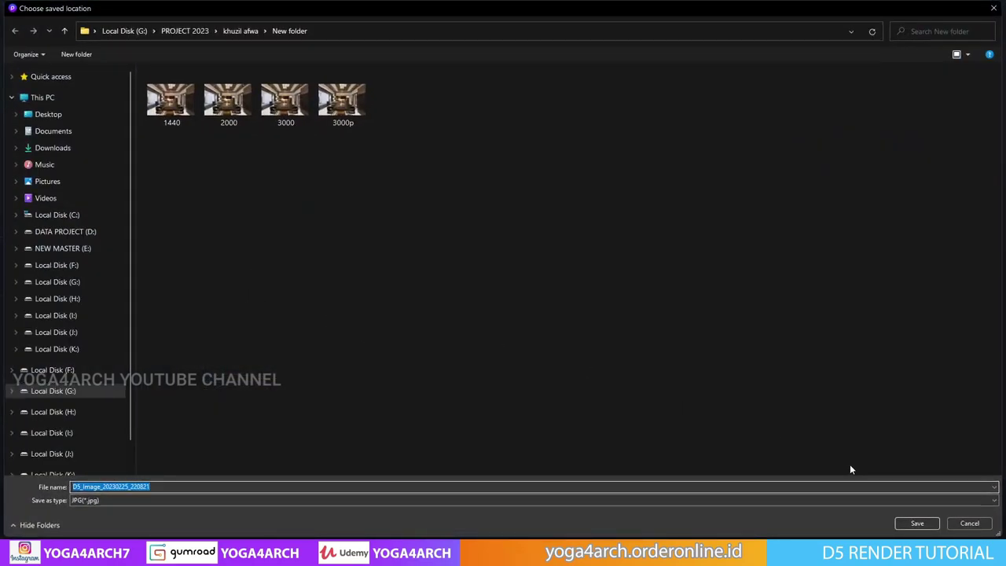
{"action": "type", "text": "3000"}
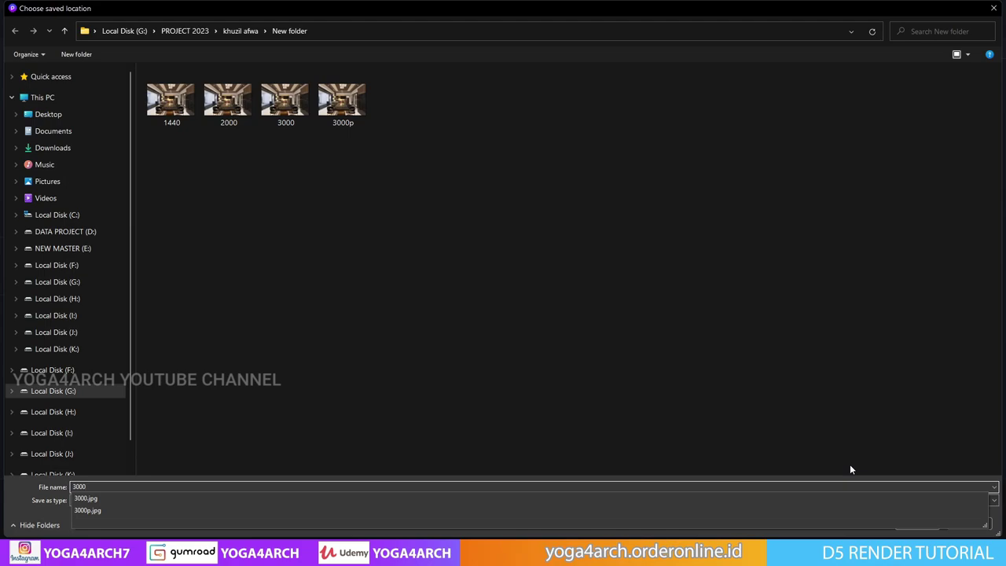
{"action": "type", "text": " ek"}
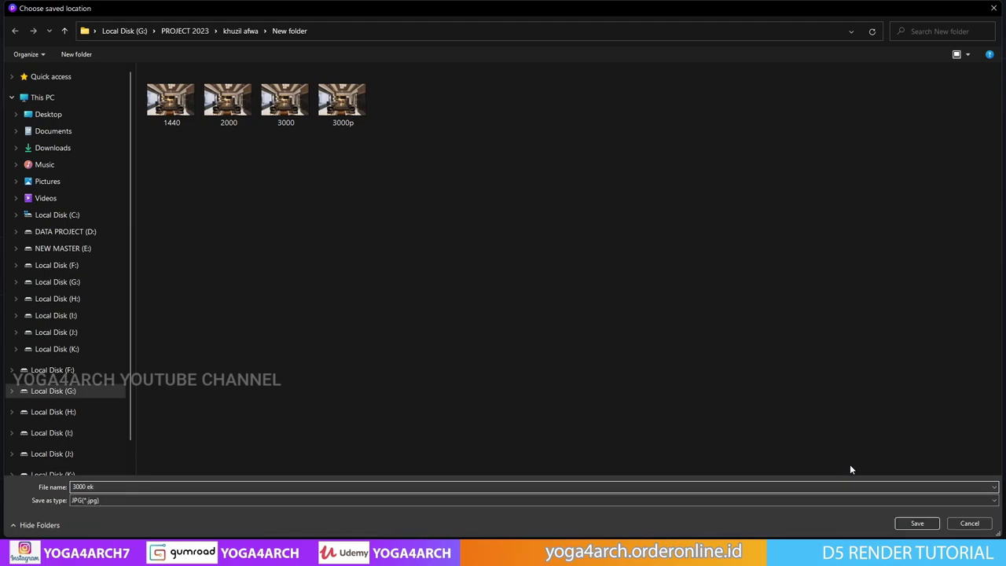
{"action": "left_click", "coordinate": [917, 523]}
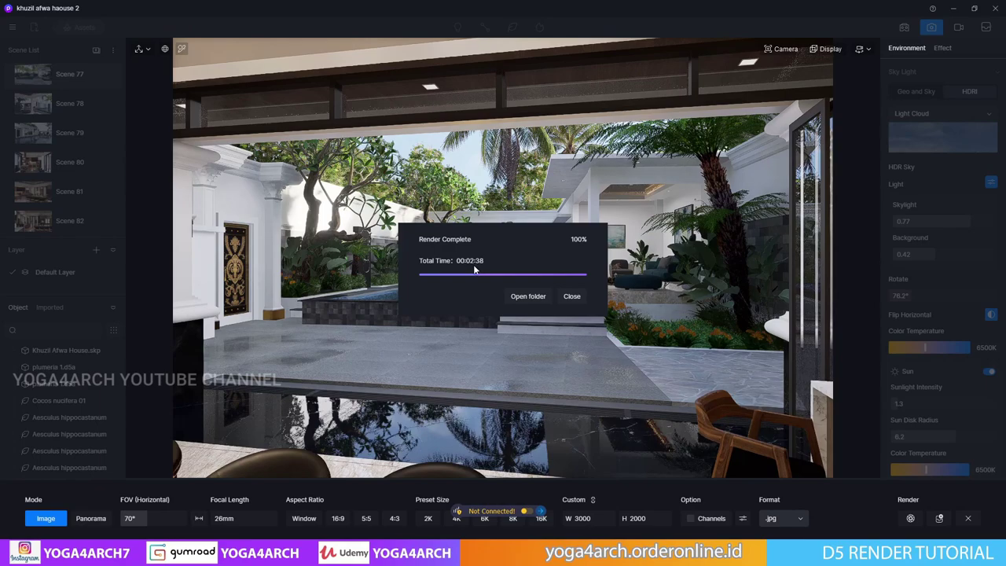
Log render time 2.38 in D9 and correct the resolution in C9 to 3000.
{"action": "left_click", "coordinate": [835, 557]}
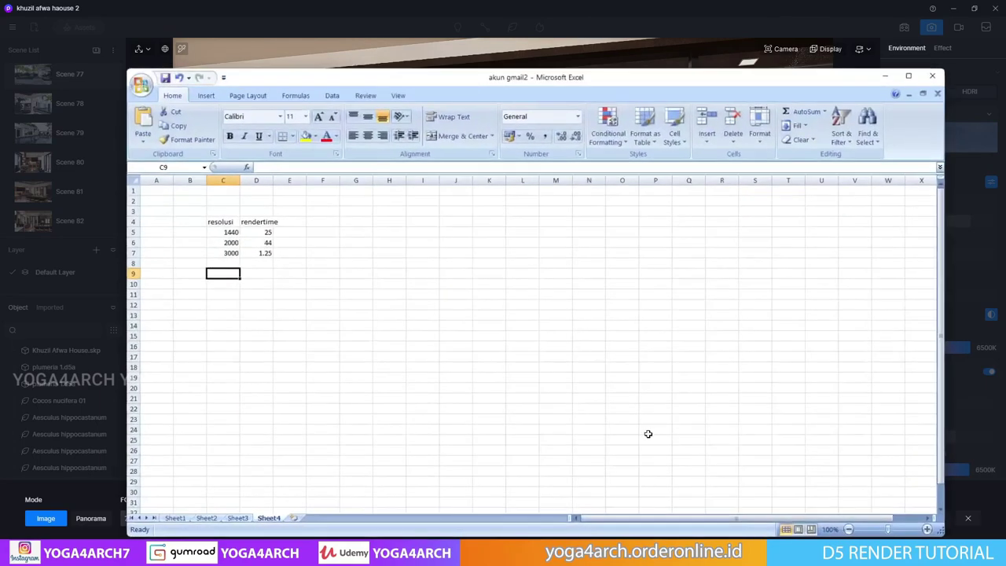
{"action": "type", "text": "2"}
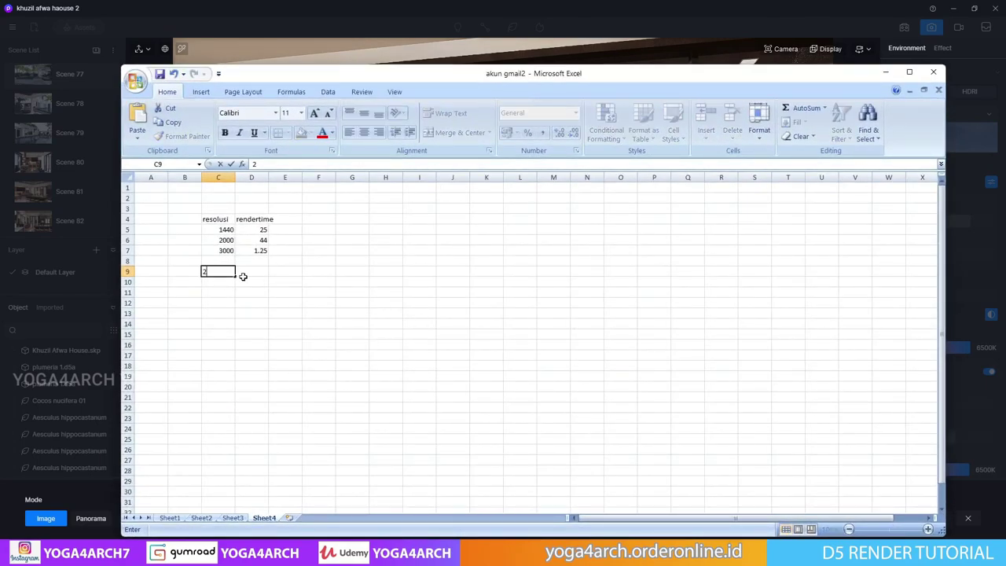
{"action": "left_click", "coordinate": [244, 274]}
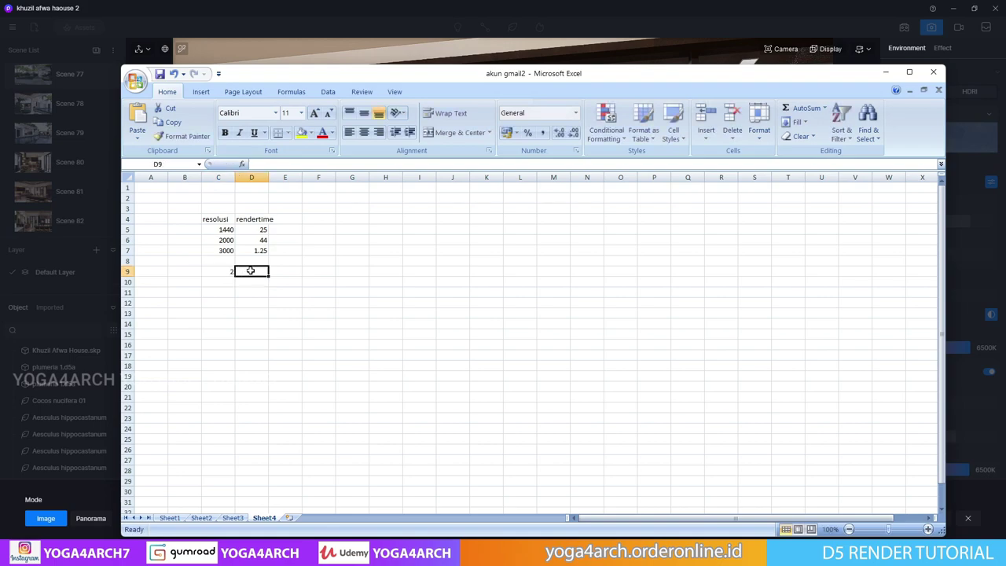
{"action": "type", "text": "2.38"}
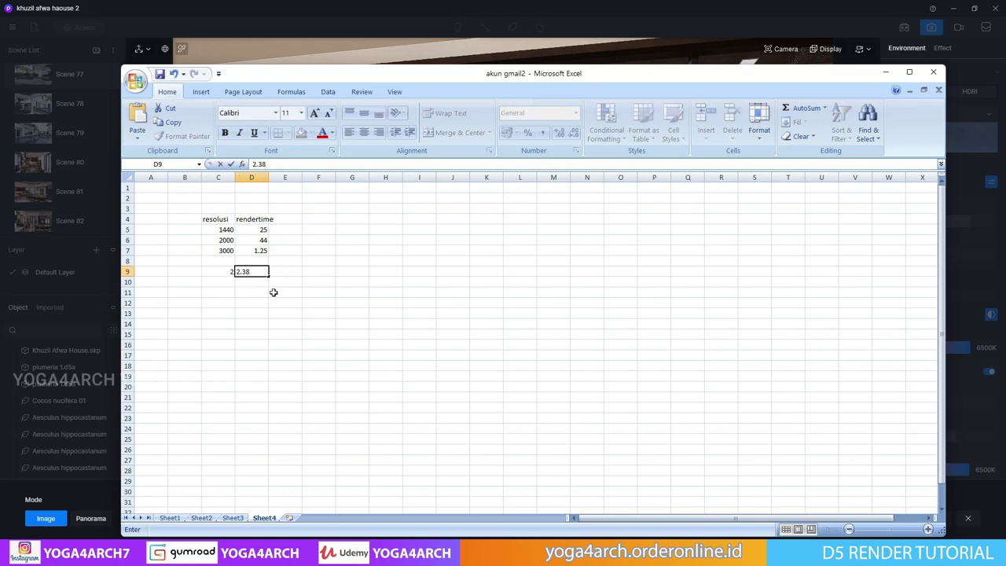
{"action": "left_click", "coordinate": [283, 313]}
{"action": "left_click", "coordinate": [227, 271]}
{"action": "type", "text": "3000"}
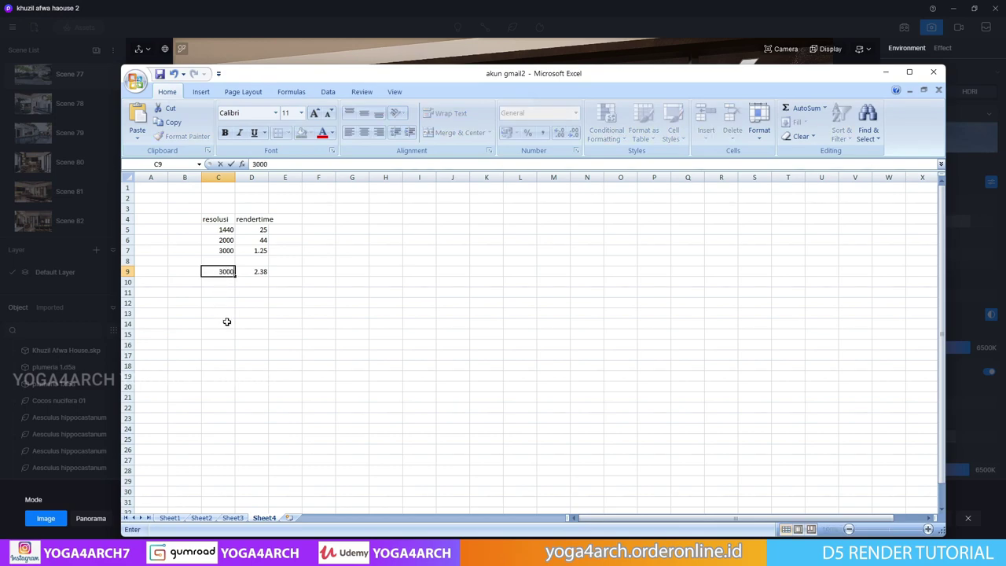
{"action": "left_click", "coordinate": [226, 322]}
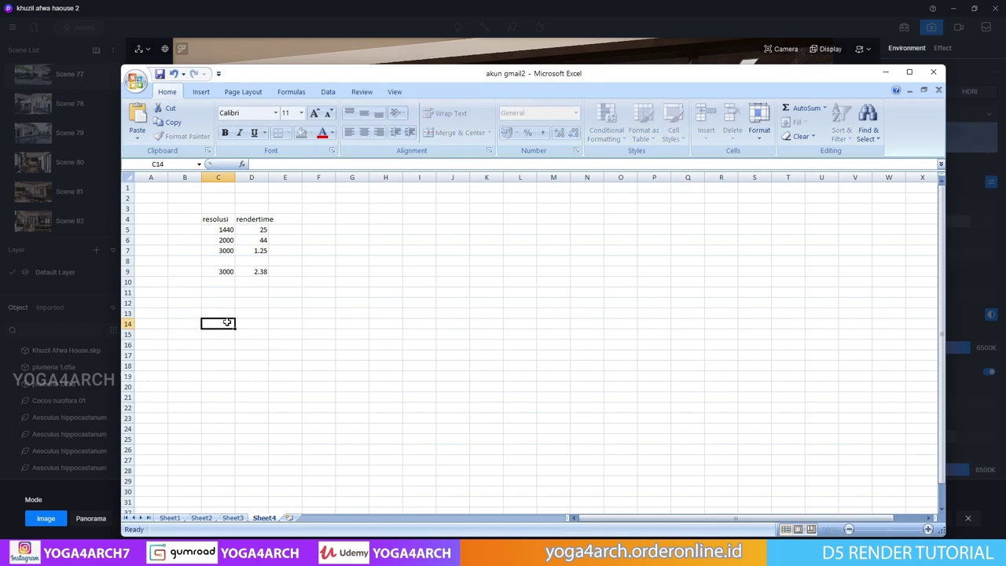
Label row 9 'ek' in B9 and row 5 'in' in B5.
{"action": "left_click", "coordinate": [183, 272]}
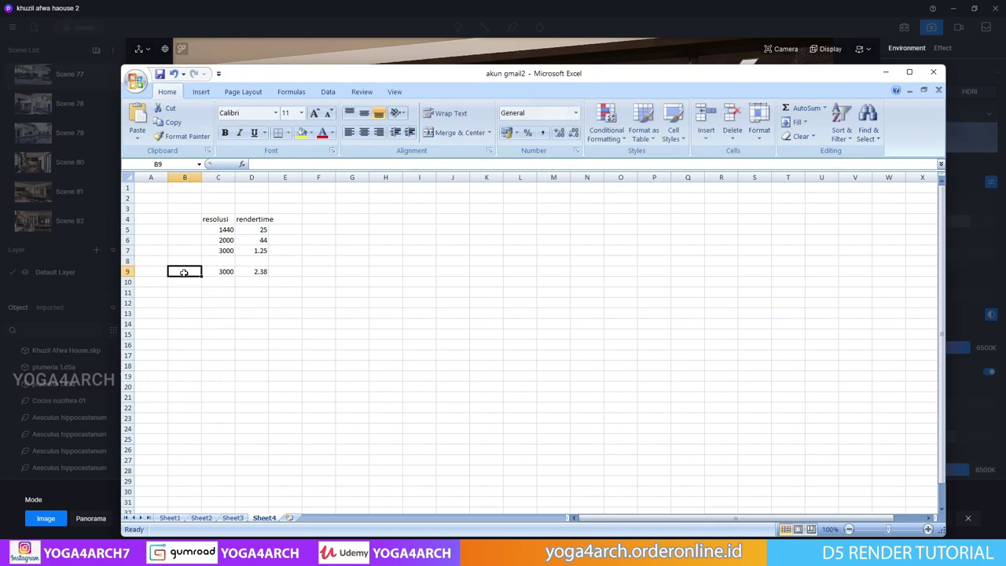
{"action": "type", "text": "ek"}
{"action": "left_click", "coordinate": [275, 342]}
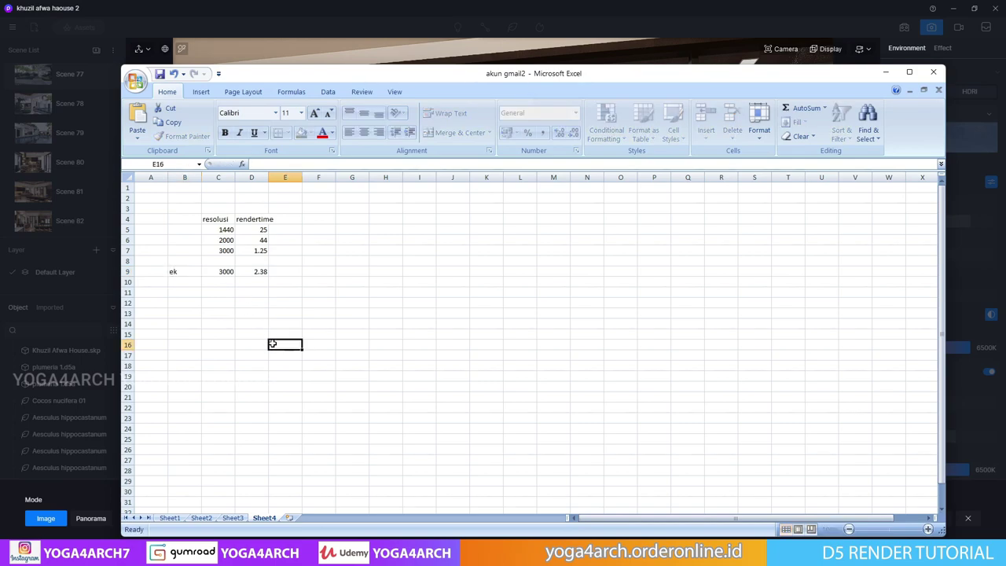
{"action": "left_click", "coordinate": [191, 229]}
{"action": "type", "text": "in"}
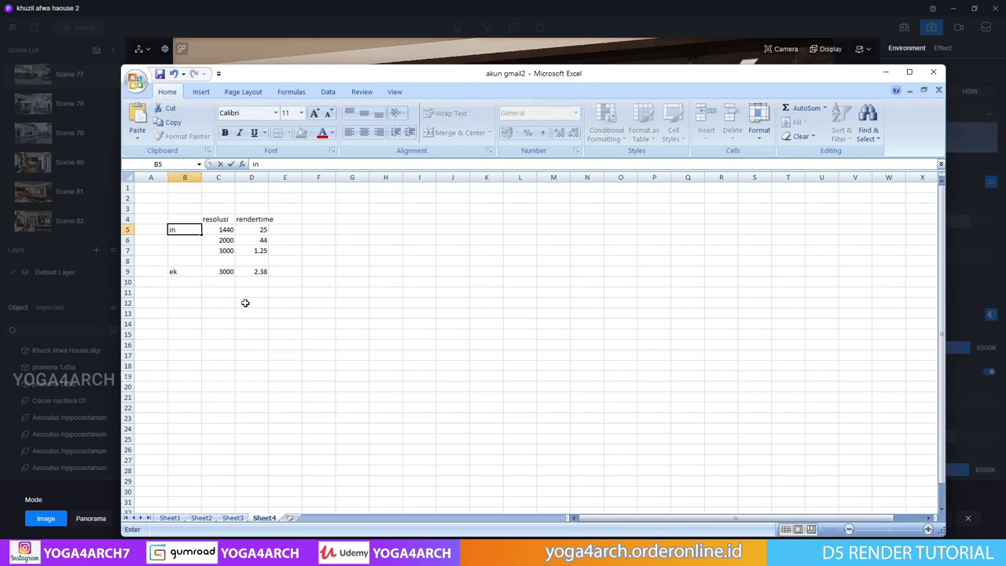
{"action": "left_click", "coordinate": [271, 314]}
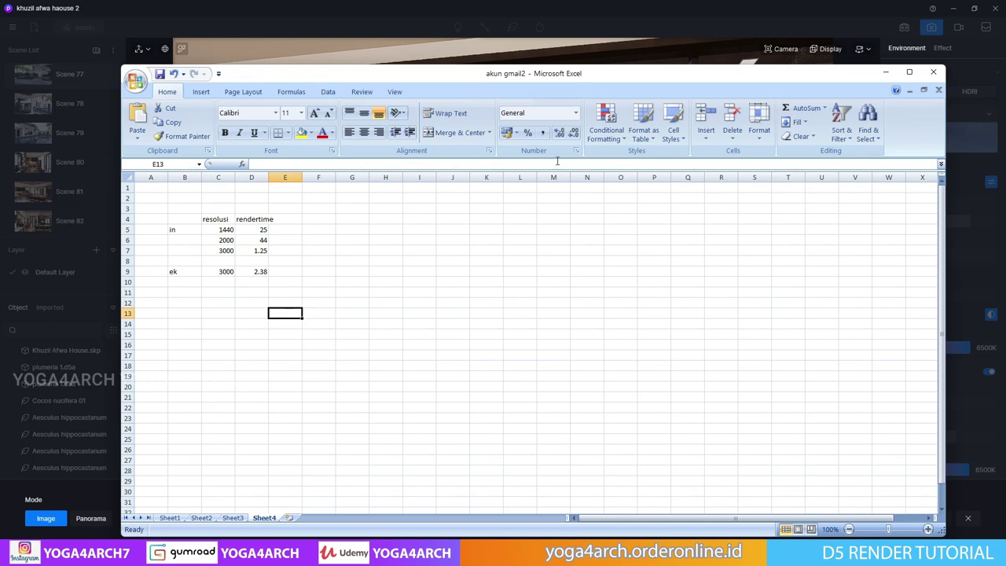
Dismiss the finished-render notice, switch to Scene 79, and render it as a JPG named 3000c.
{"action": "left_click", "coordinate": [888, 73]}
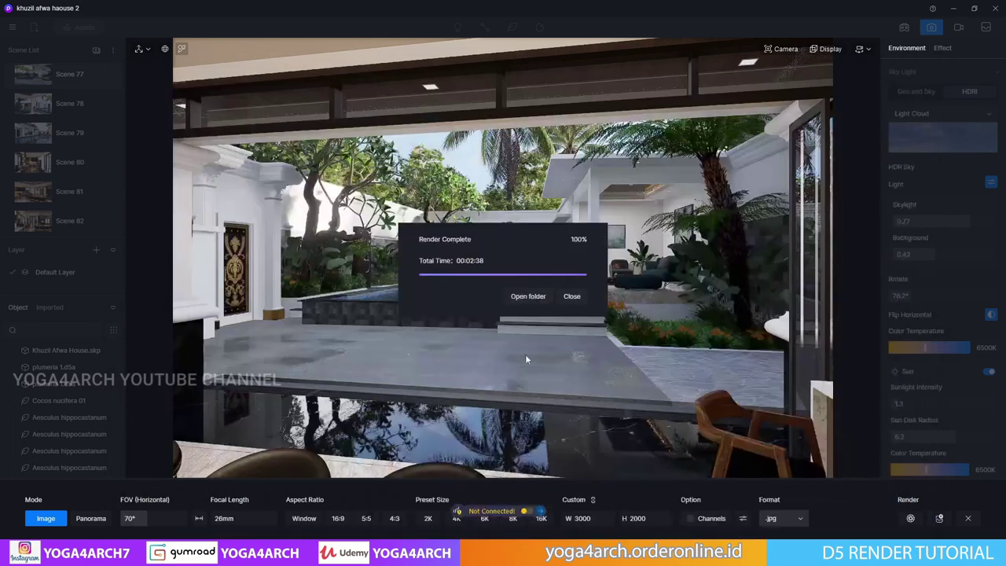
{"action": "left_click", "coordinate": [570, 298]}
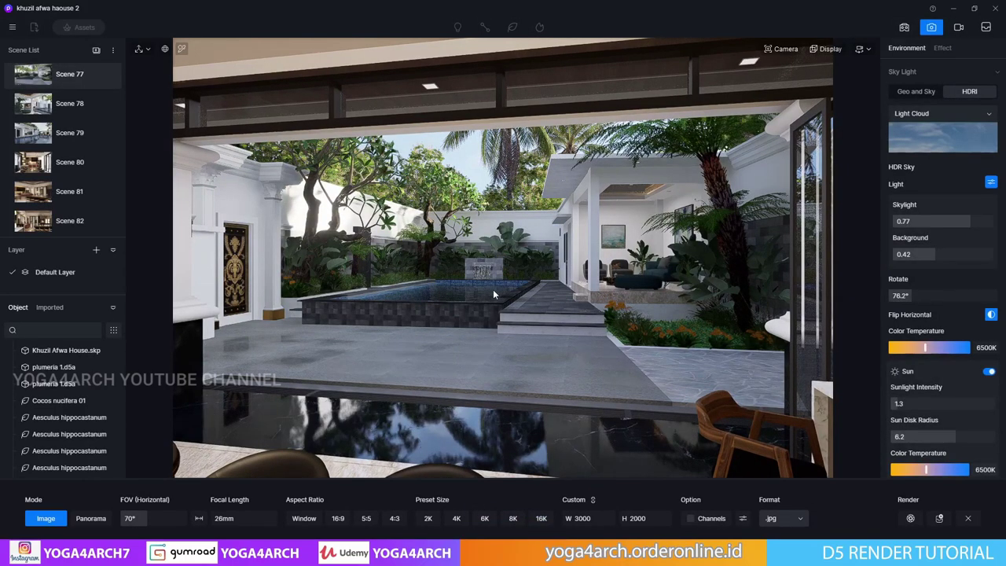
{"action": "left_click", "coordinate": [34, 136]}
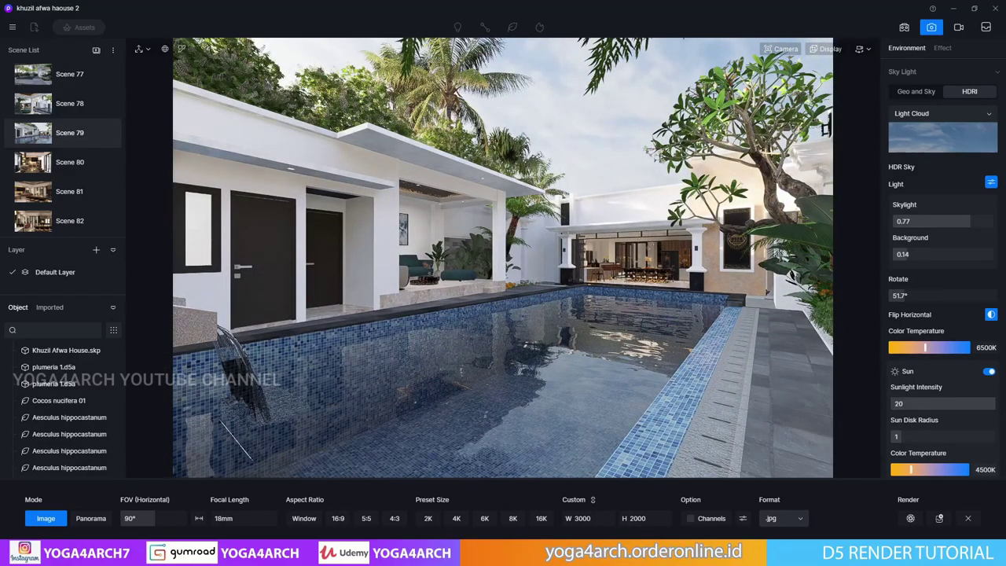
{"action": "left_click", "coordinate": [910, 519]}
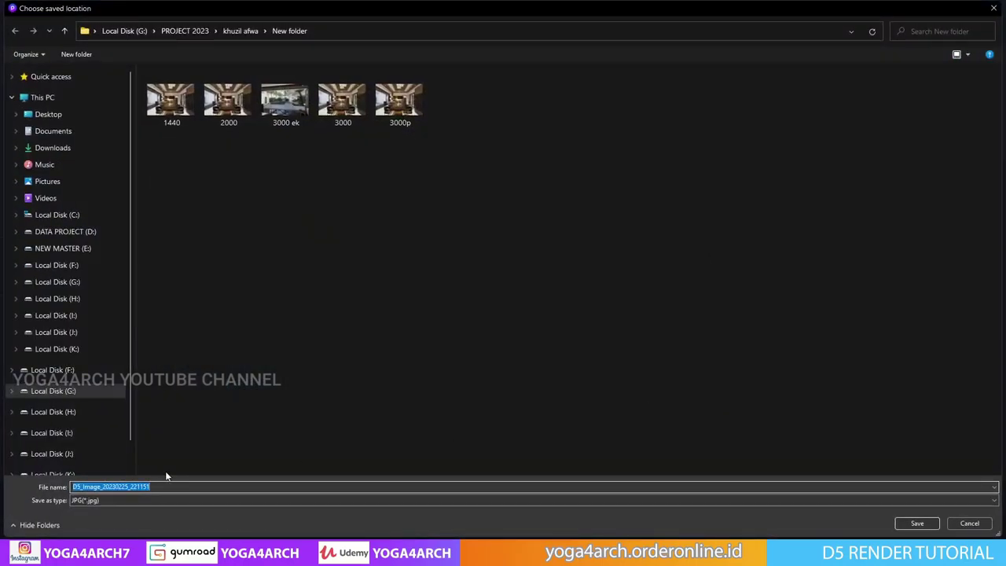
{"action": "type", "text": "3000"}
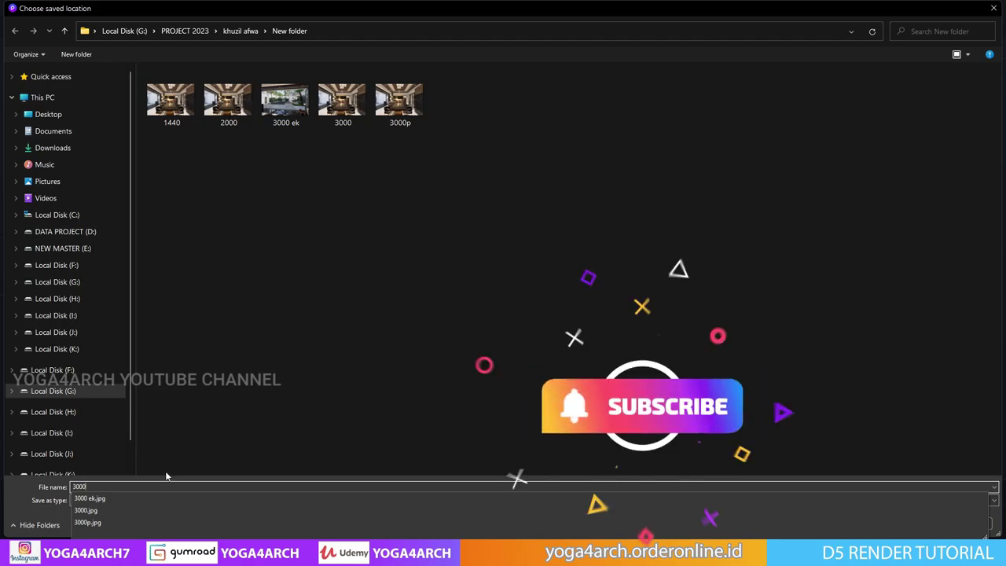
{"action": "type", "text": "c"}
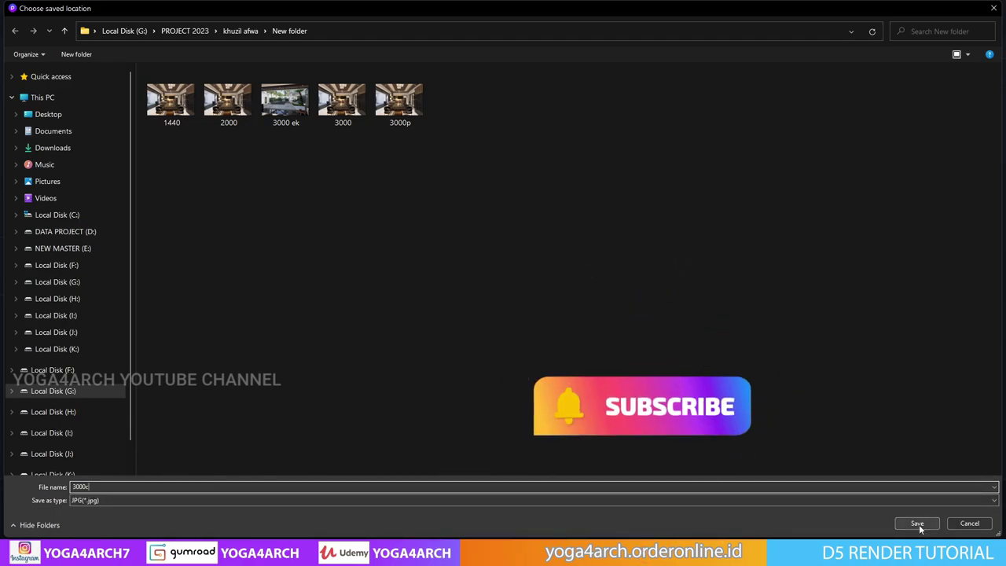
{"action": "left_click", "coordinate": [919, 523]}
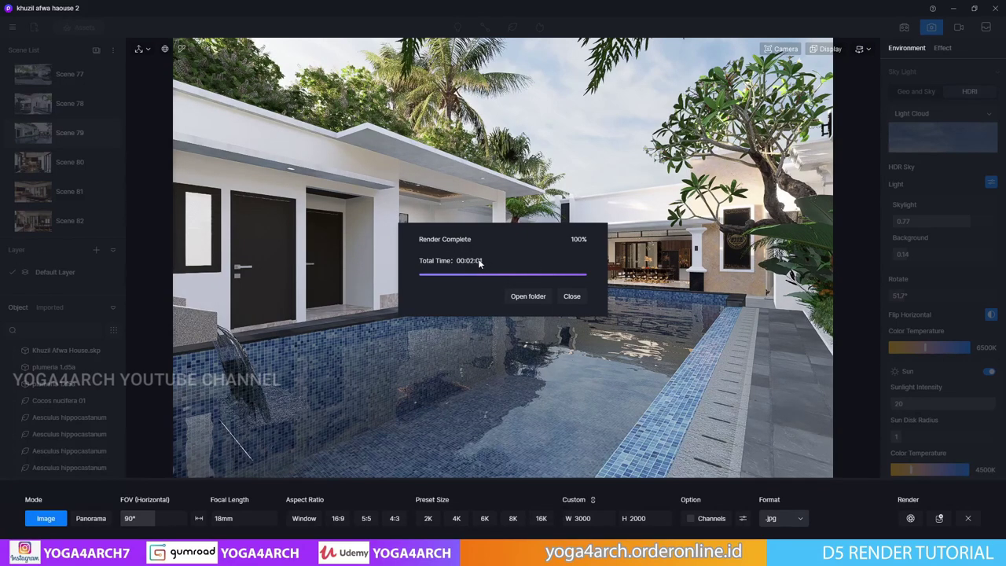
Record the render time 2.01 in cell D10 of the render log.
{"action": "left_click", "coordinate": [819, 496]}
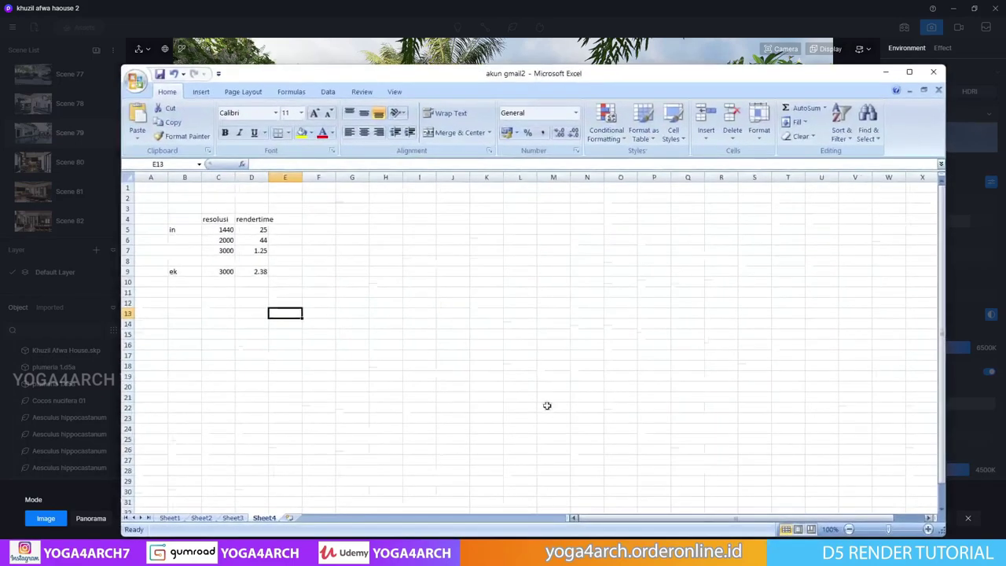
{"action": "left_click", "coordinate": [259, 282]}
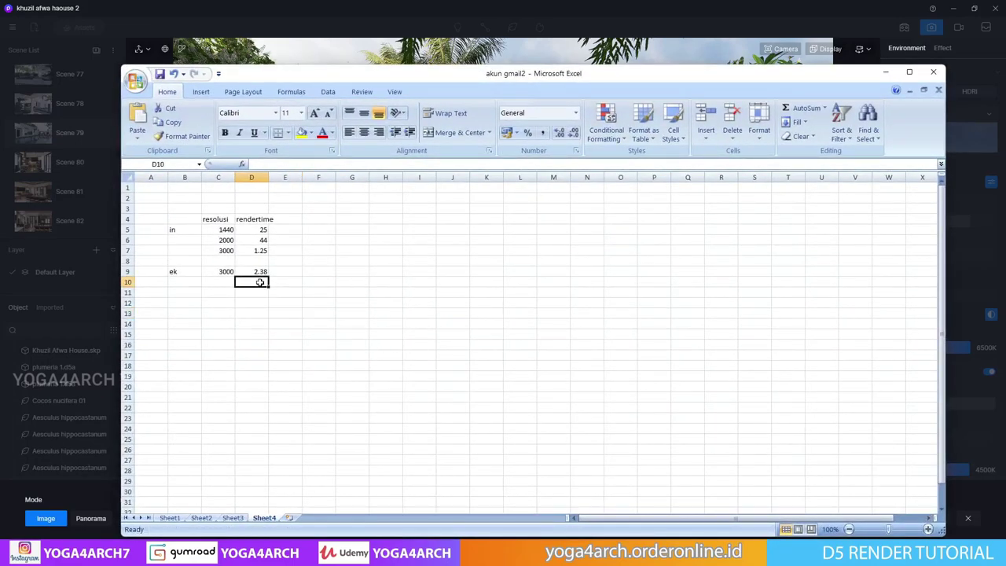
{"action": "type", "text": "2.02"}
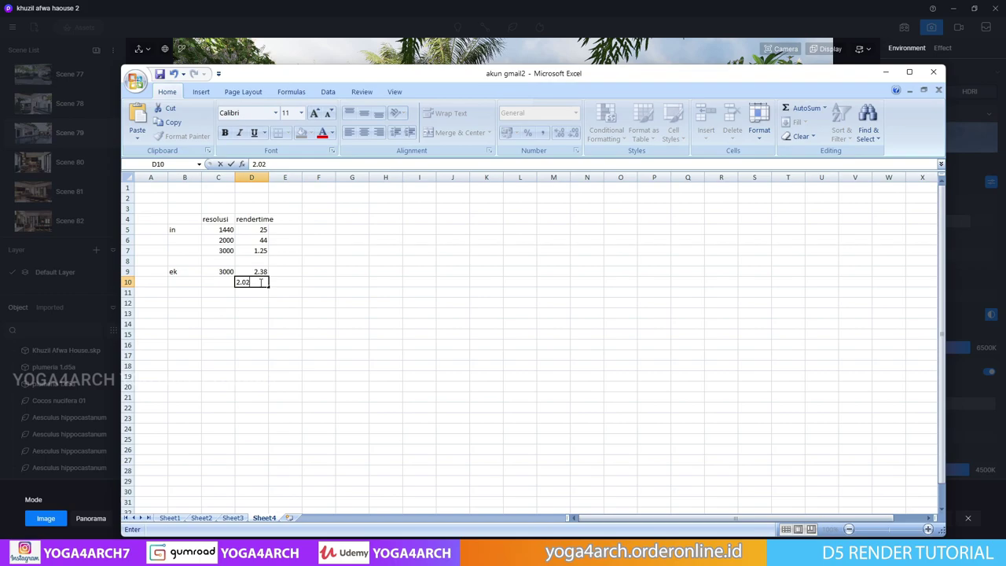
{"action": "left_click", "coordinate": [521, 417]}
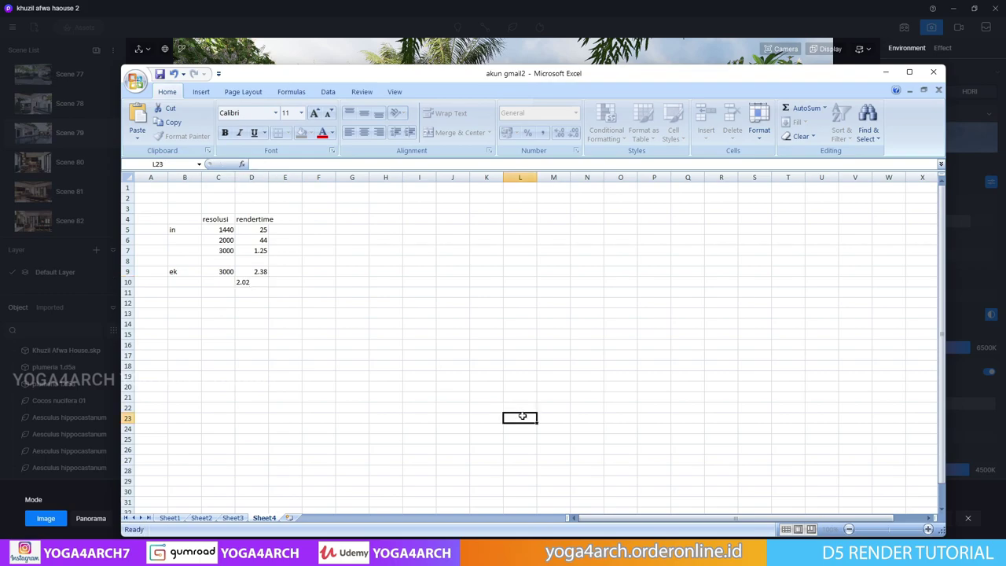
{"action": "left_click", "coordinate": [886, 71]}
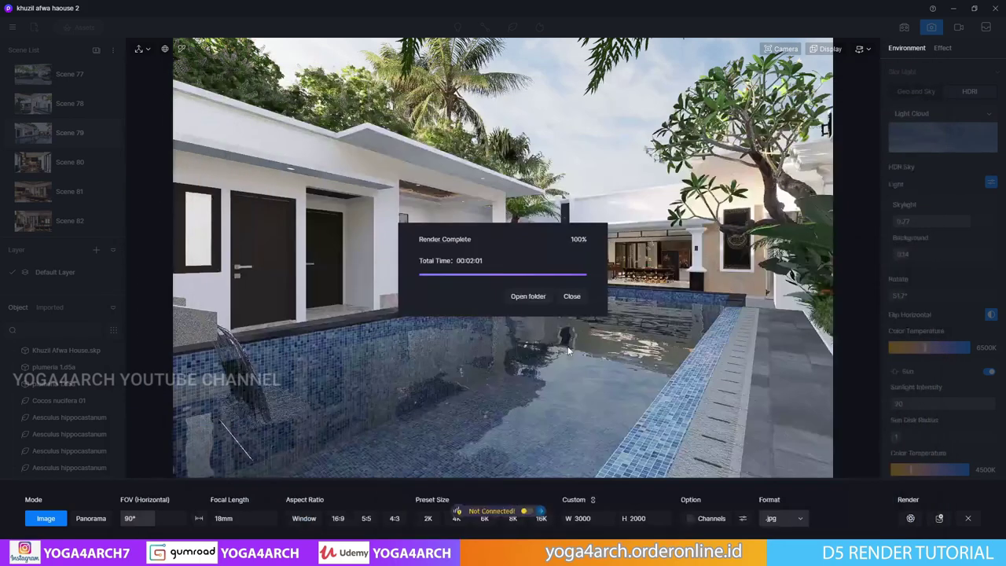
{"action": "left_click", "coordinate": [843, 479]}
{"action": "left_click", "coordinate": [260, 282]}
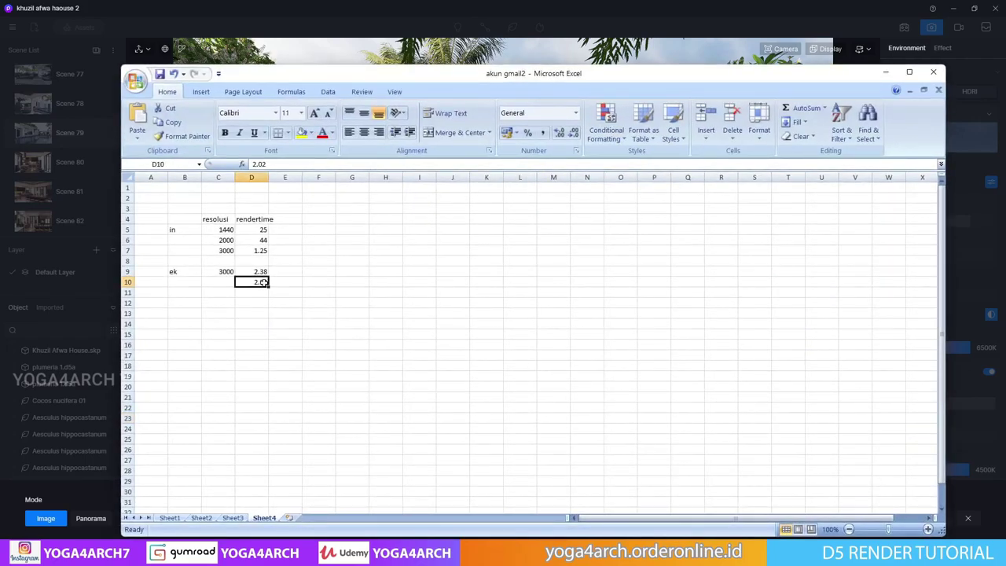
{"action": "type", "text": "2.01"}
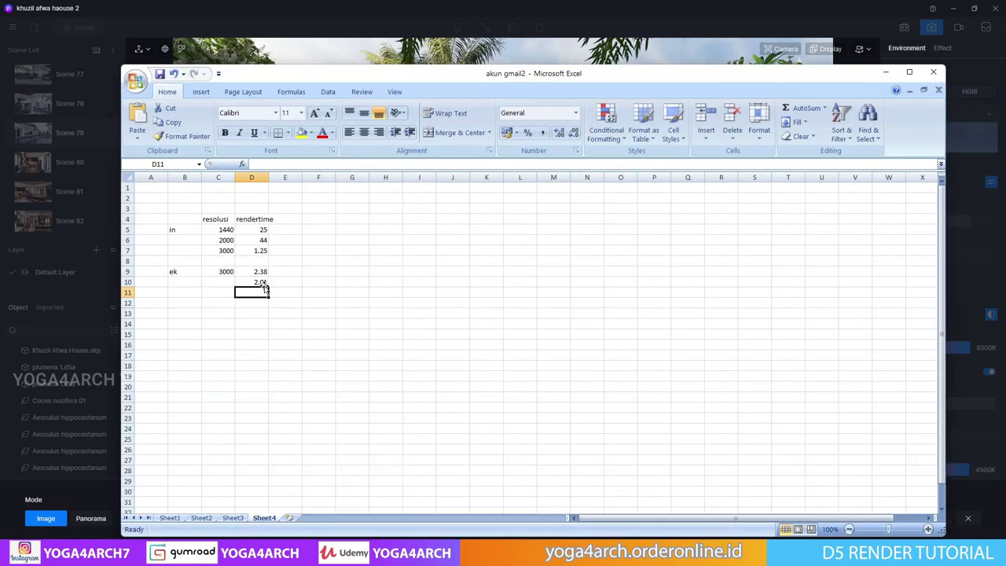
{"action": "left_click", "coordinate": [221, 283]}
Enter resolution 3000 in C10, then return to D5 Render and dismiss Render Complete.
{"action": "type", "text": "3"}
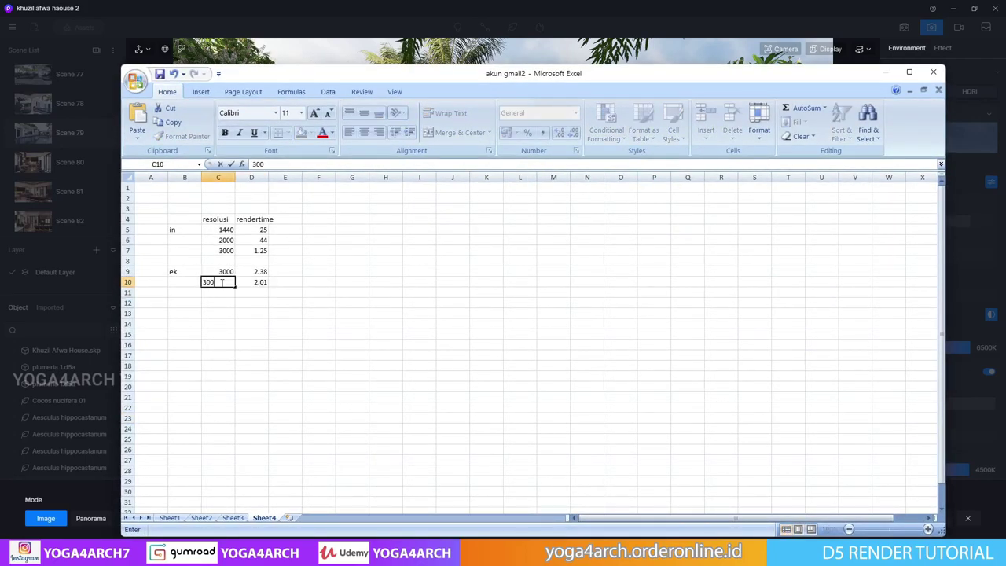
{"action": "type", "text": "0"}
{"action": "left_click", "coordinate": [374, 438]}
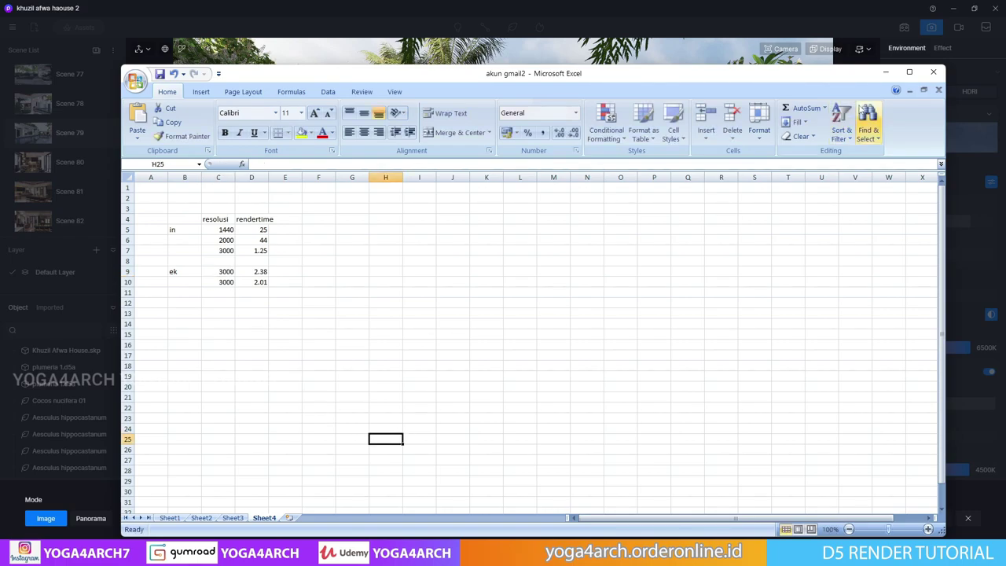
{"action": "left_click", "coordinate": [885, 73]}
{"action": "left_click", "coordinate": [572, 295]}
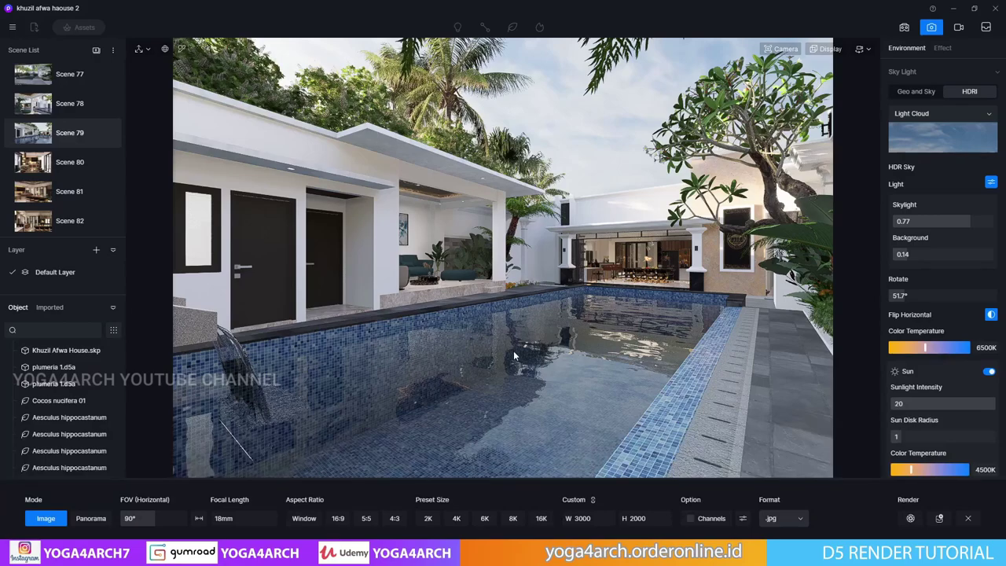
Go back to the welcome screen without saving, then open the minimalist living room project.
{"action": "left_click", "coordinate": [15, 28]}
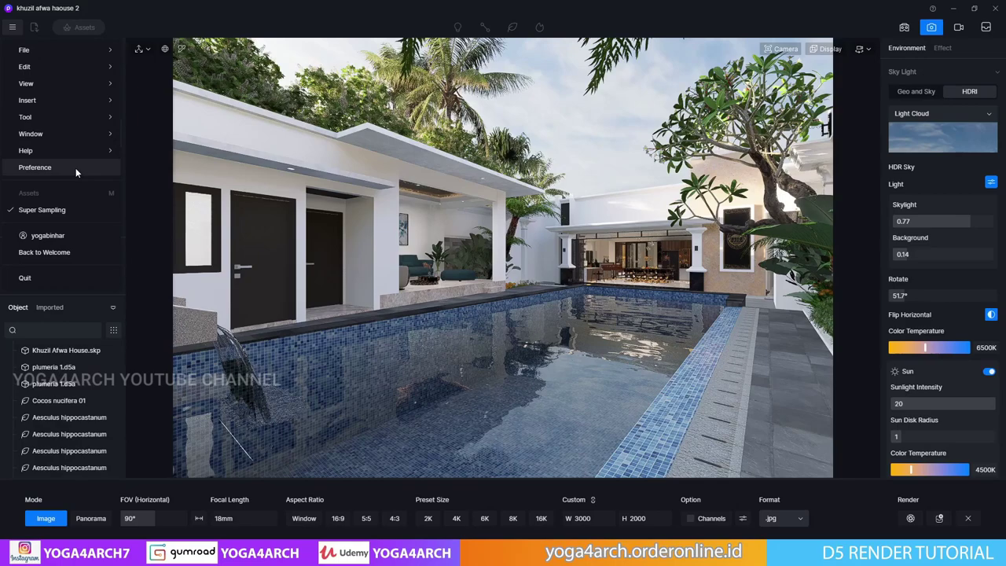
{"action": "left_click", "coordinate": [86, 262]}
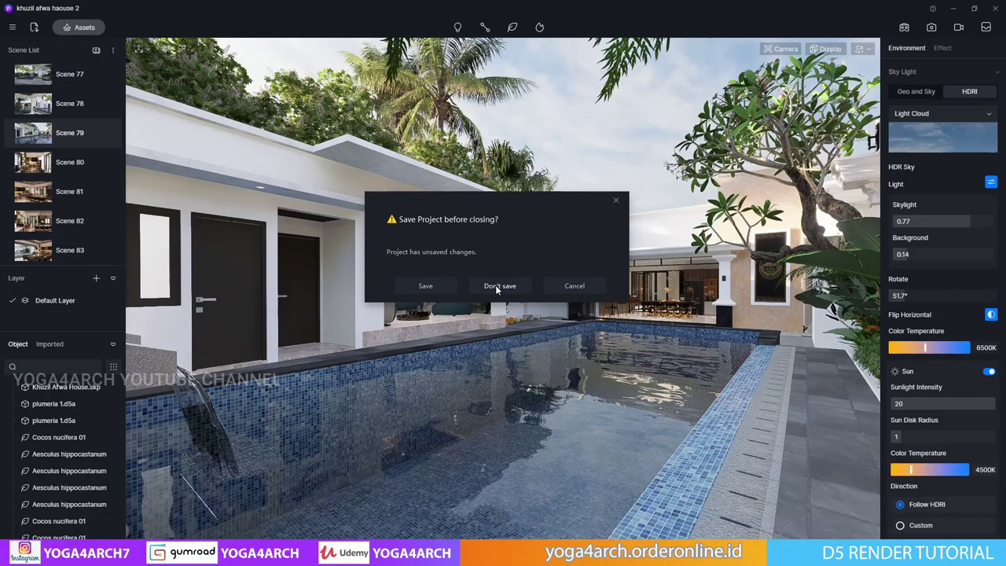
{"action": "left_click", "coordinate": [495, 284]}
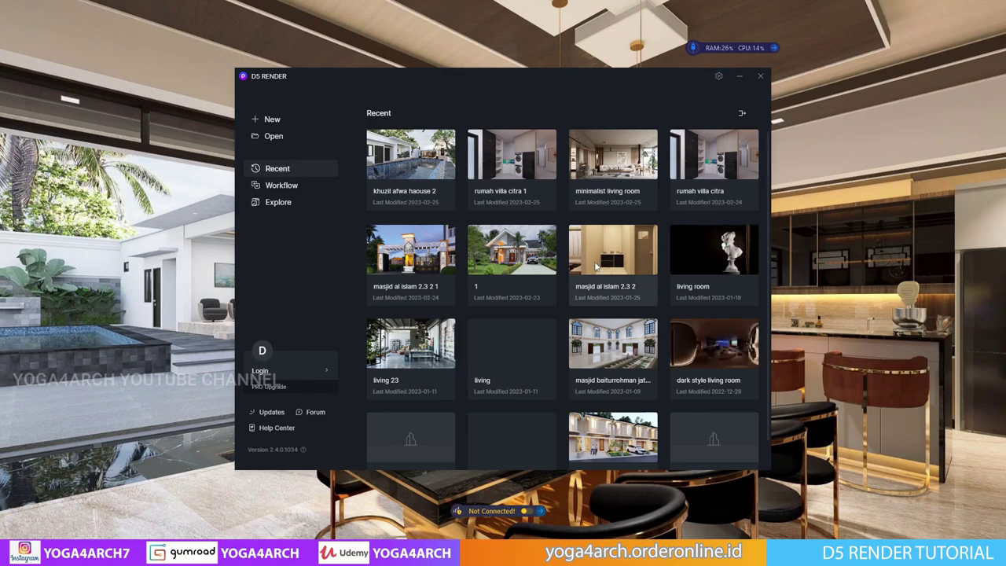
{"action": "left_click", "coordinate": [617, 165]}
{"action": "left_click", "coordinate": [623, 167]}
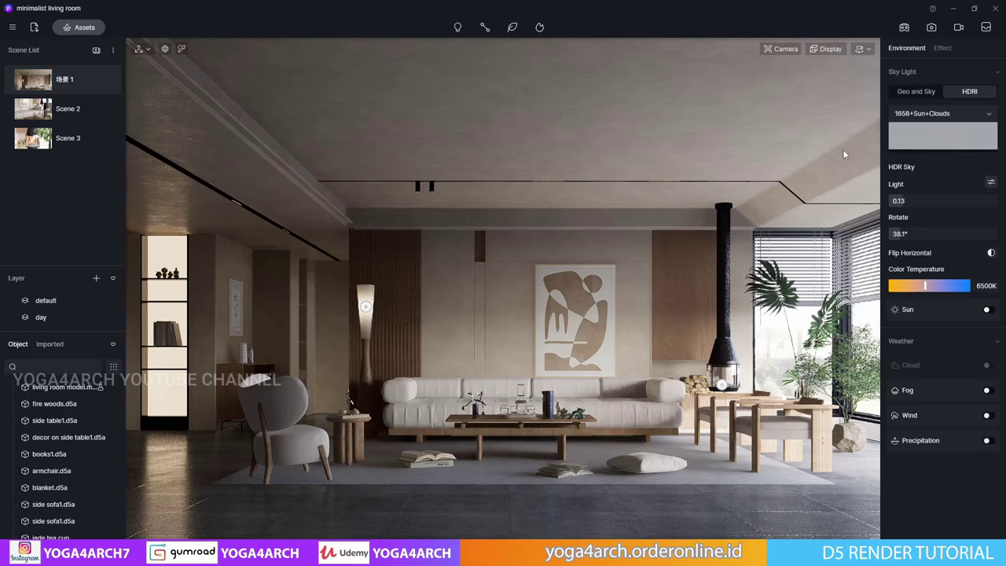
Render the living room at 3000 × 2000 as '3000 in' (00:01:13), then bring up the render log.
{"action": "left_click", "coordinate": [932, 27]}
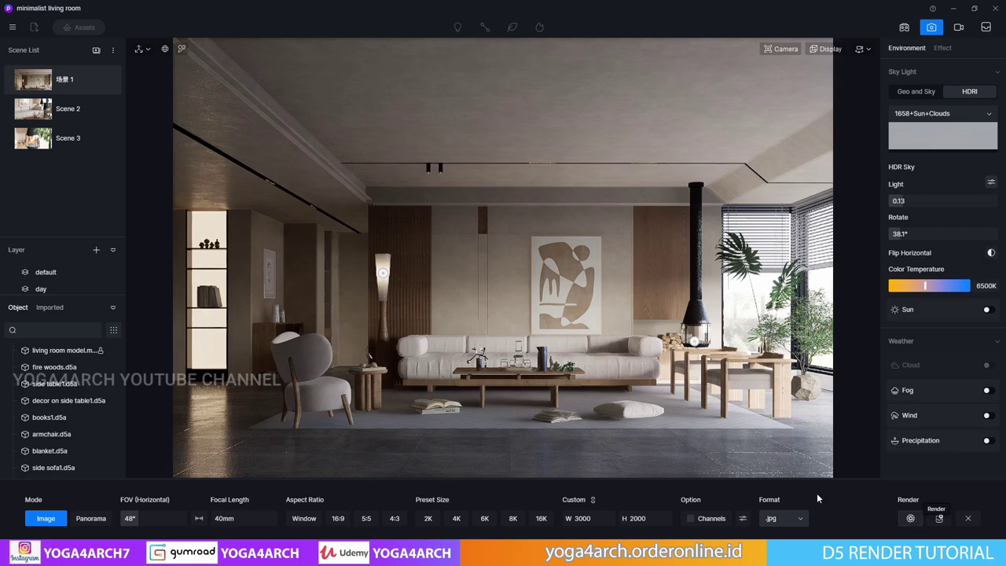
{"action": "type", "text": "30"}
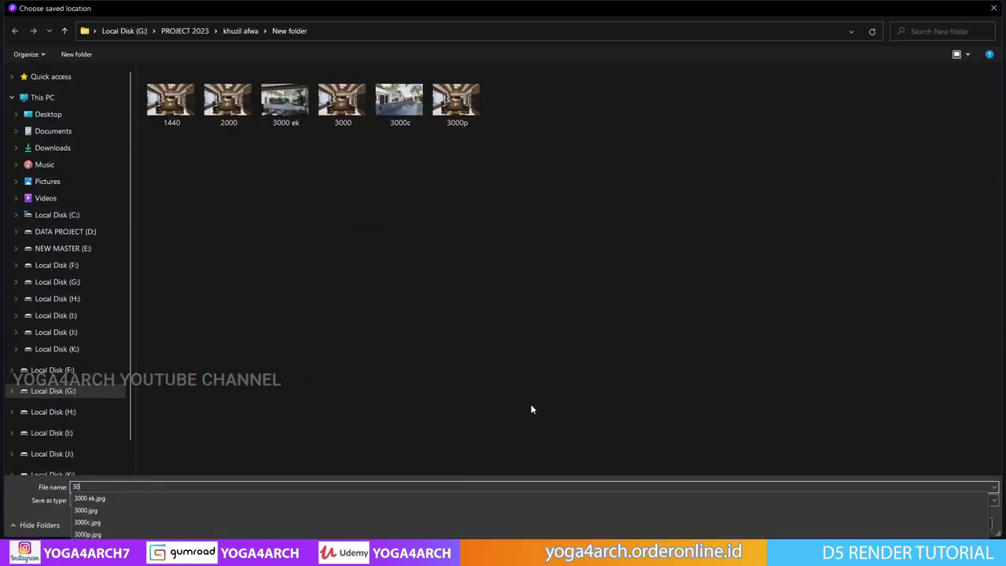
{"action": "type", "text": "00 in"}
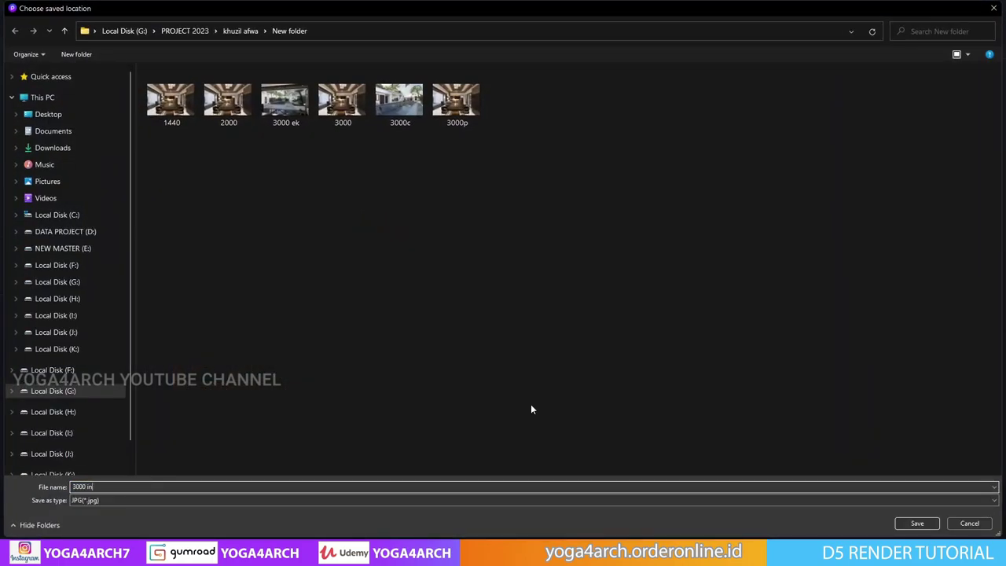
{"action": "left_click", "coordinate": [917, 522]}
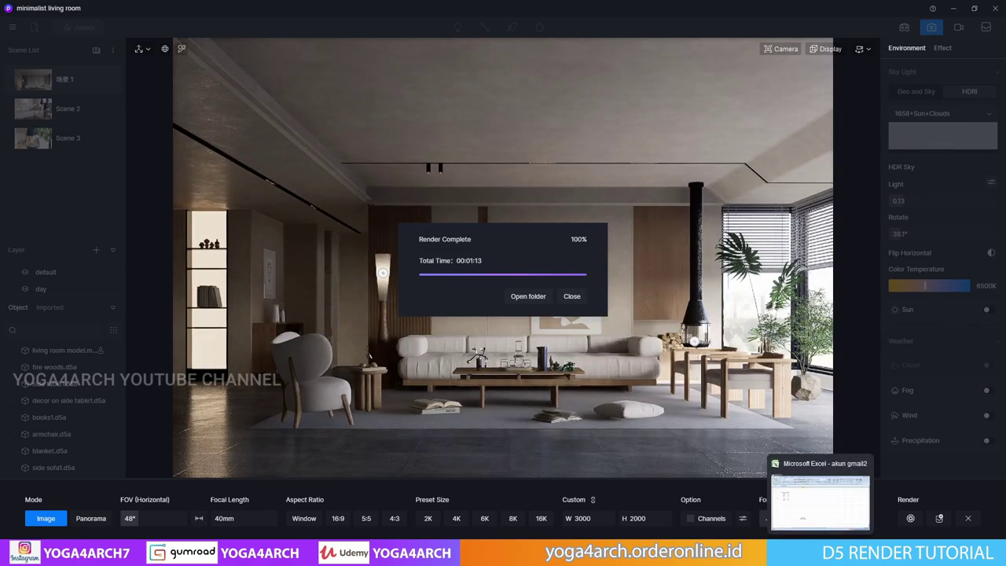
{"action": "left_click", "coordinate": [807, 493]}
{"action": "left_click", "coordinate": [220, 303]}
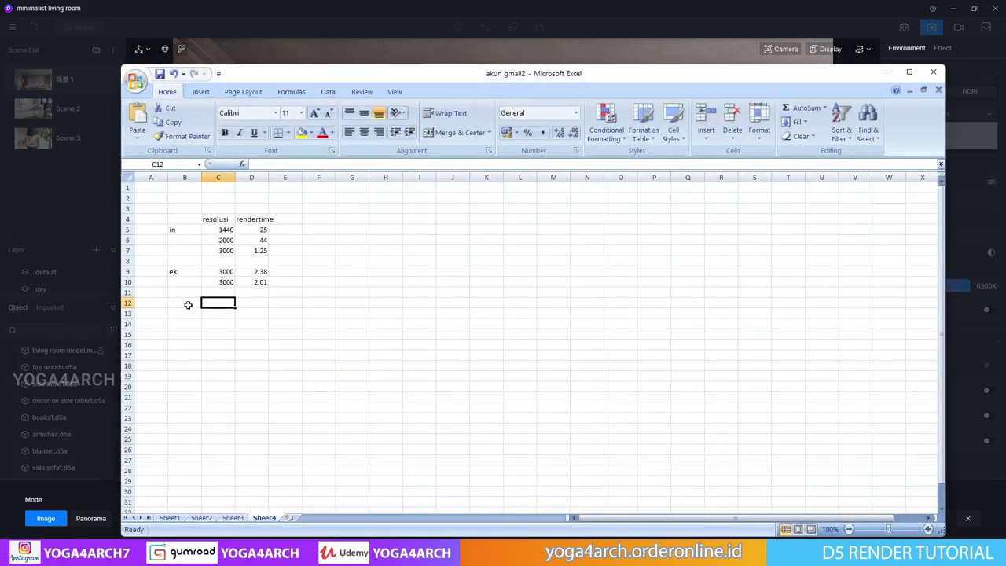
Label B12 'in scene bawaan', enter resolution 3000 in C12, and adjust column B's width.
{"action": "left_click", "coordinate": [188, 304]}
{"action": "type", "text": "in"}
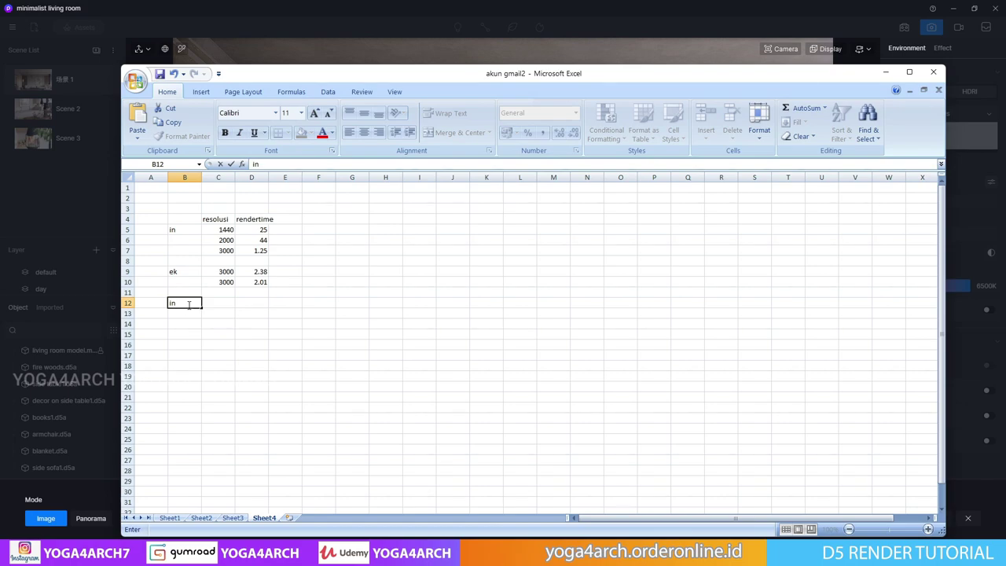
{"action": "type", "text": " scen"}
{"action": "type", "text": "e bawaan"}
{"action": "left_click", "coordinate": [318, 385]}
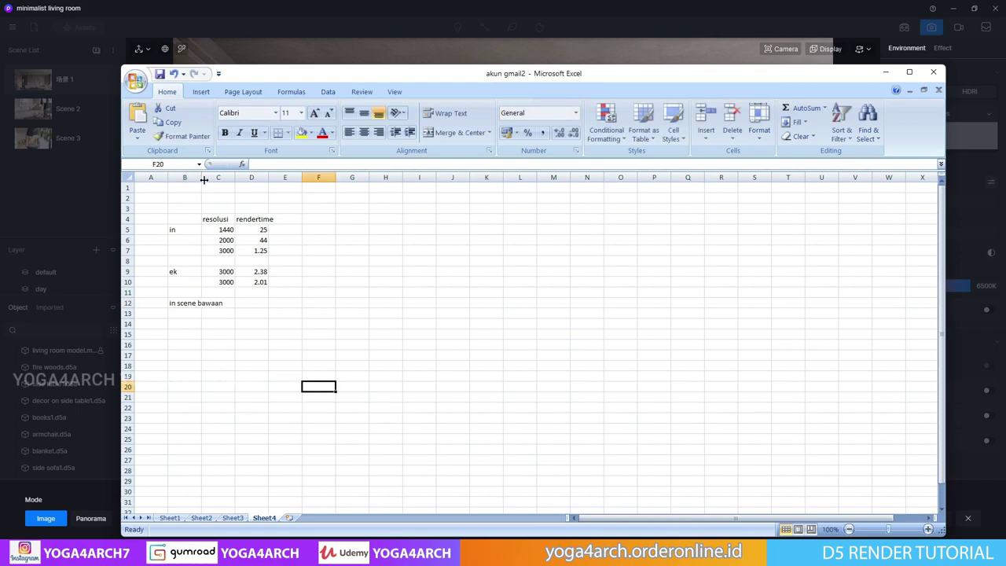
{"action": "left_click_drag", "start_coordinate": [203, 177], "coordinate": [262, 177]}
{"action": "left_click", "coordinate": [280, 303]}
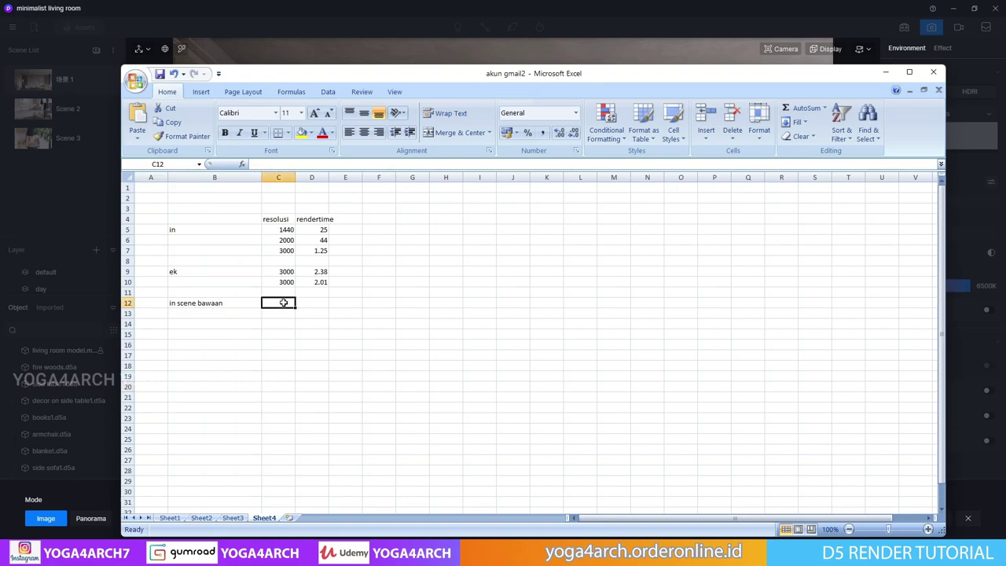
{"action": "type", "text": "3000"}
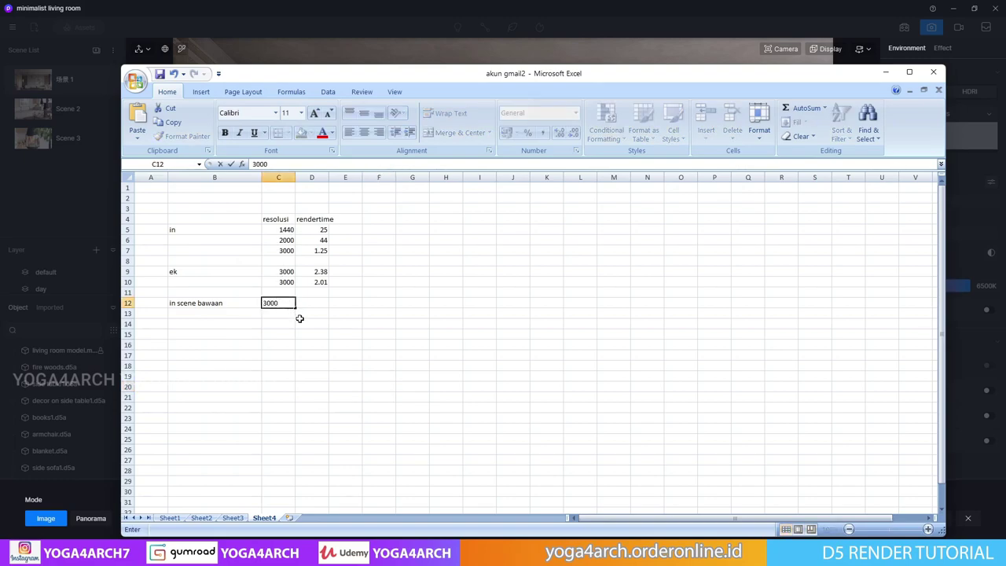
{"action": "left_click", "coordinate": [300, 321]}
{"action": "left_click_drag", "start_coordinate": [265, 178], "coordinate": [234, 179]}
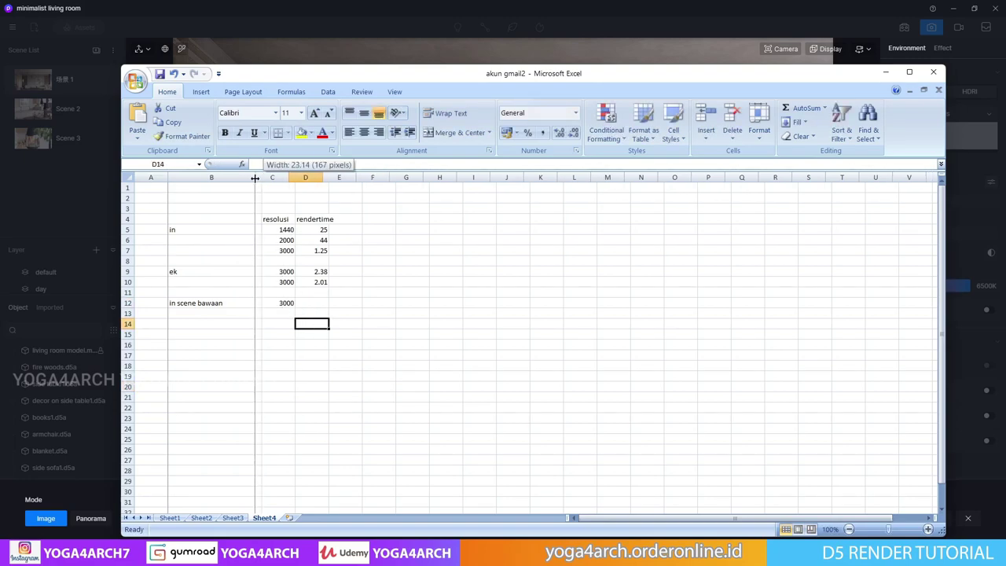
Log render time 1.13 in D12, then dismiss Render Complete and return to D5 scene editing.
{"action": "left_click", "coordinate": [886, 72]}
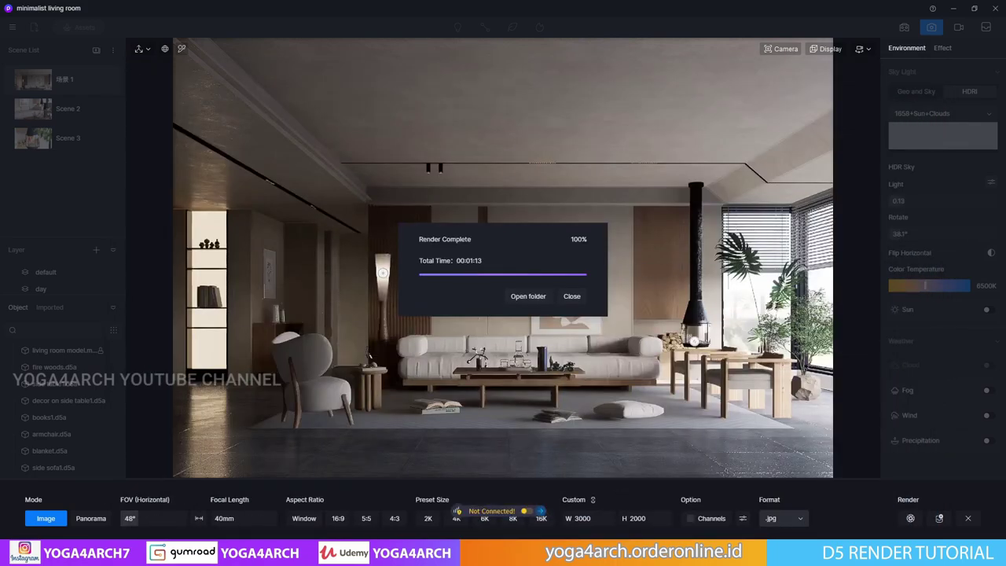
{"action": "key", "text": "alt+Tab"}
{"action": "left_click", "coordinate": [284, 301]}
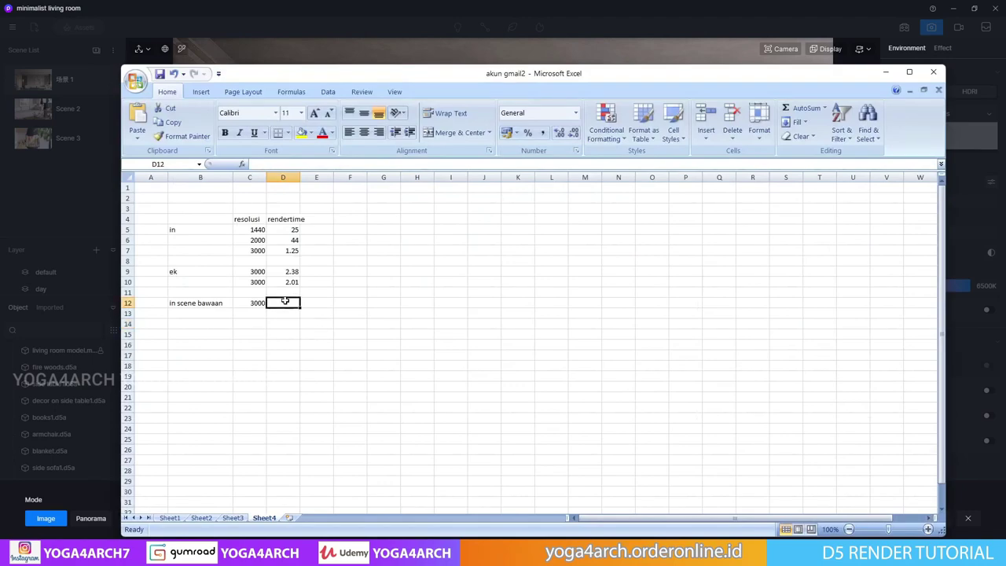
{"action": "type", "text": "1.13"}
{"action": "key", "text": "Return"}
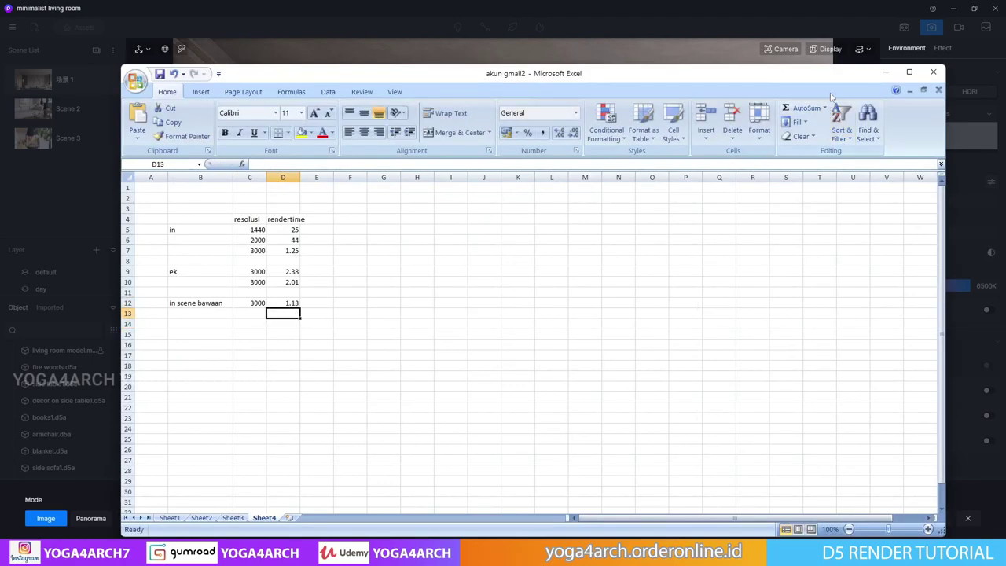
{"action": "left_click", "coordinate": [886, 71]}
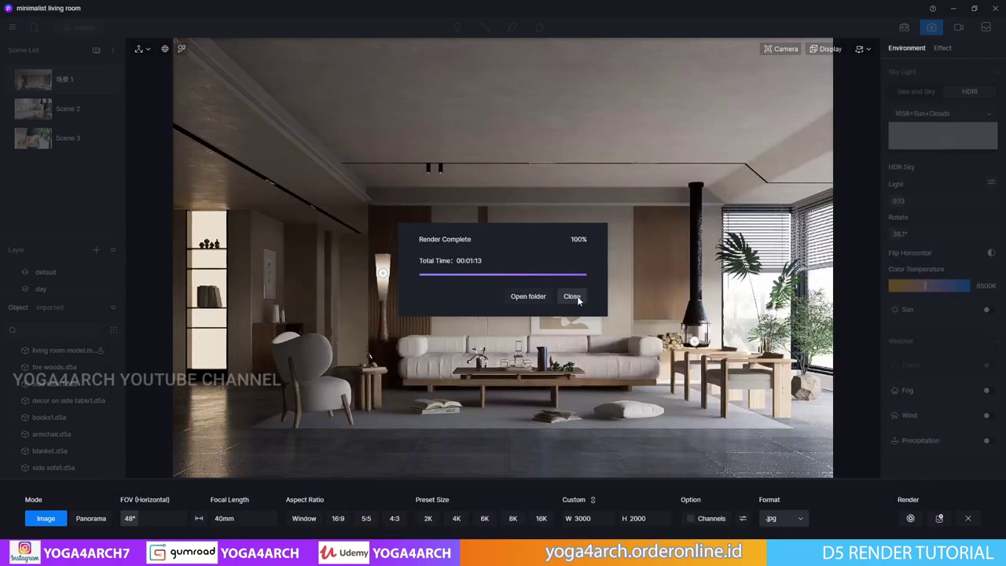
{"action": "left_click", "coordinate": [572, 297]}
{"action": "left_click", "coordinate": [931, 27]}
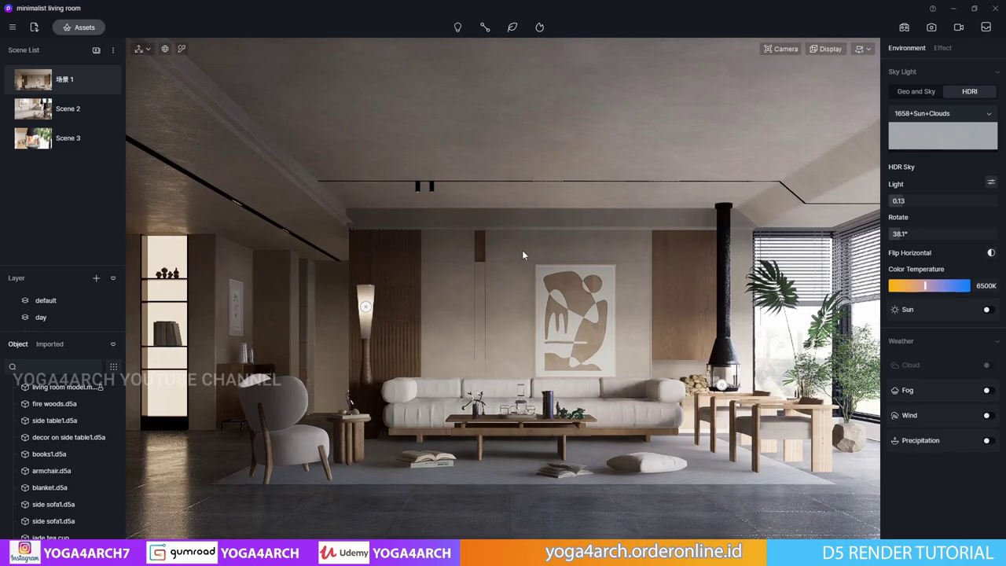
Tilt toward the sofa and zoom in close on the coffee-table figurine.
{"action": "mouse_move", "coordinate": [514, 294]}
{"action": "right_mouse_down"}
{"action": "mouse_move", "coordinate": [500, 377]}
{"action": "mouse_move", "coordinate": [502, 348]}
{"action": "mouse_move", "coordinate": [725, 370]}
{"action": "right_mouse_up"}
{"action": "scroll", "coordinate": [500, 378], "scroll_direction": "up", "scroll_amount": 5}
{"action": "scroll", "coordinate": [719, 372], "scroll_direction": "up", "scroll_amount": 2}
{"action": "scroll", "coordinate": [712, 369], "scroll_direction": "up", "scroll_amount": 2}
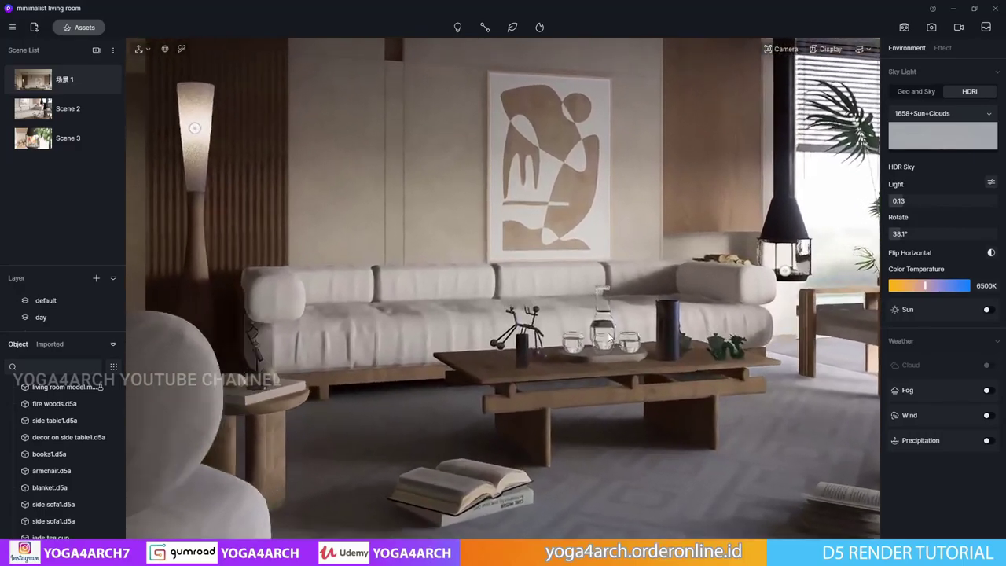
{"action": "scroll", "coordinate": [668, 363], "scroll_direction": "up", "scroll_amount": 2}
{"action": "scroll", "coordinate": [609, 355], "scroll_direction": "up", "scroll_amount": 2}
{"action": "scroll", "coordinate": [608, 355], "scroll_direction": "up", "scroll_amount": 2}
{"action": "scroll", "coordinate": [608, 349], "scroll_direction": "up", "scroll_amount": 2}
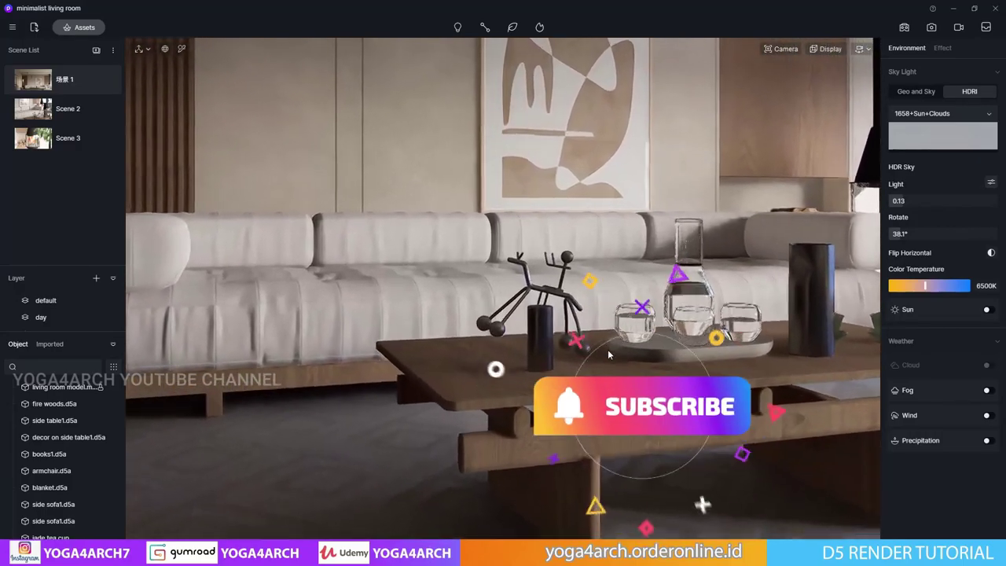
{"action": "scroll", "coordinate": [608, 349], "scroll_direction": "up", "scroll_amount": 2}
{"action": "scroll", "coordinate": [631, 369], "scroll_direction": "up", "scroll_amount": 2}
{"action": "scroll", "coordinate": [631, 369], "scroll_direction": "up", "scroll_amount": 2}
{"action": "scroll", "coordinate": [632, 371], "scroll_direction": "up", "scroll_amount": 2}
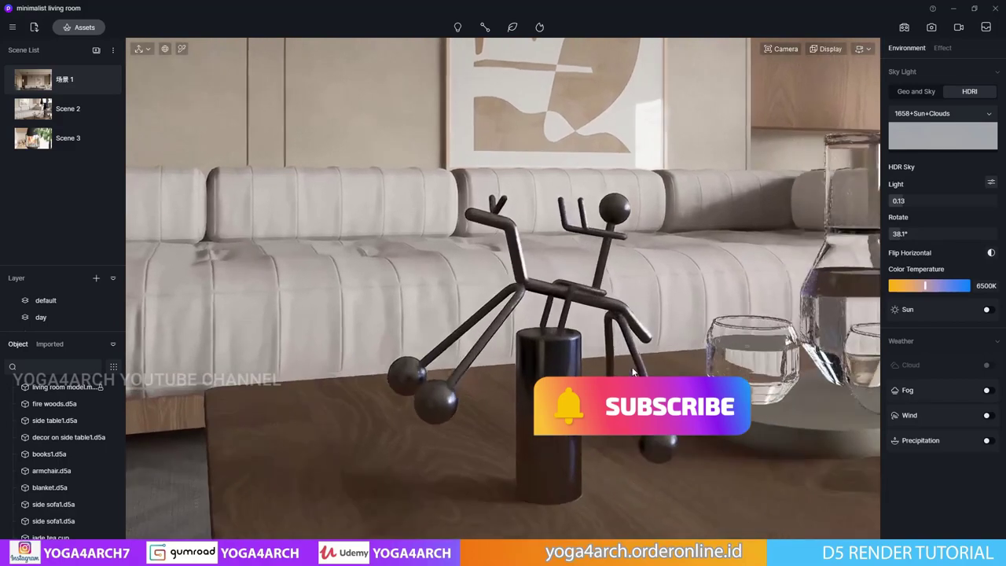
{"action": "scroll", "coordinate": [632, 372], "scroll_direction": "up", "scroll_amount": 1}
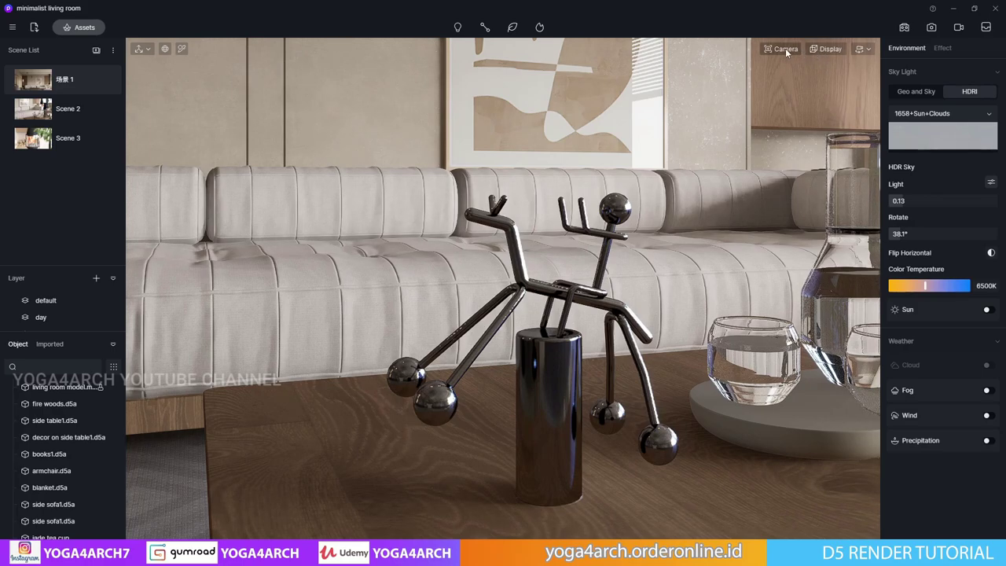
Switch the display to animated mode and add a new empty video clip.
{"action": "left_click", "coordinate": [827, 49]}
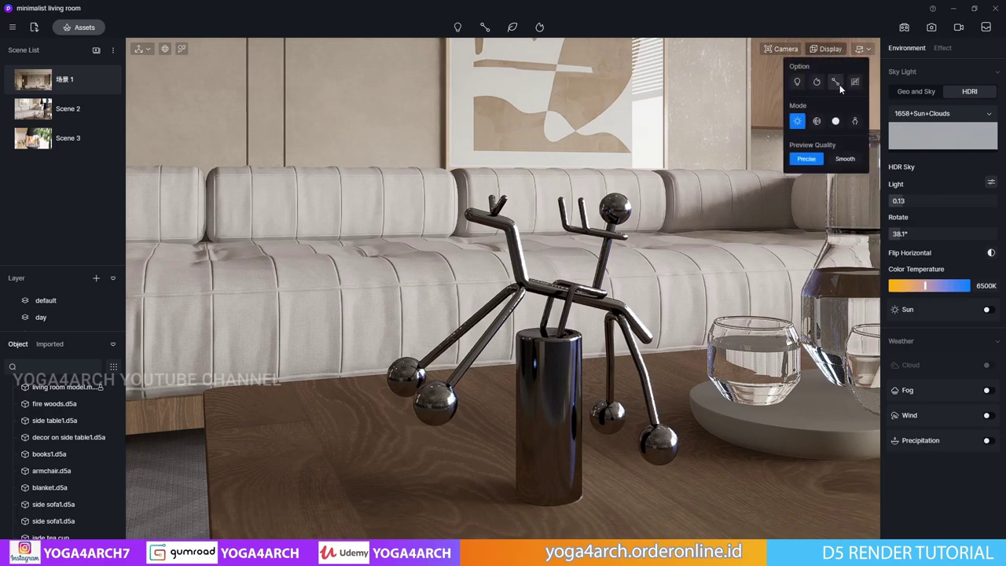
{"action": "left_click", "coordinate": [856, 122]}
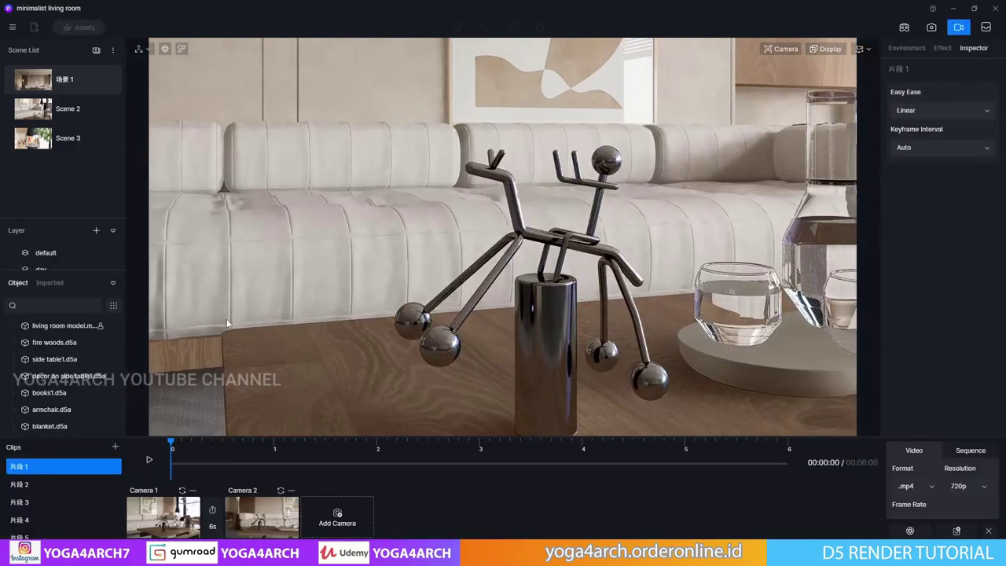
{"action": "left_click", "coordinate": [115, 446]}
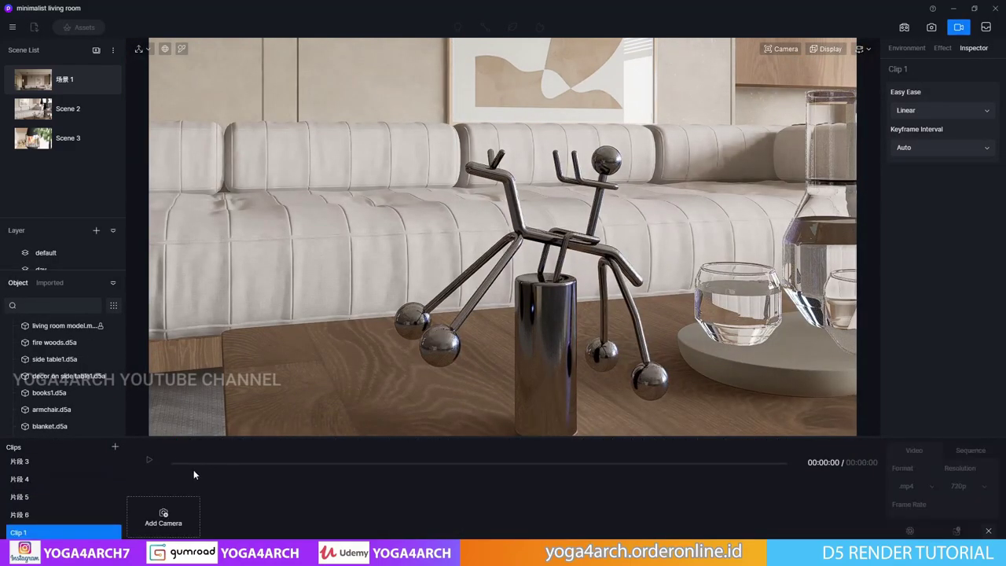
Add Camera 1, then update it to a view showing more tabletop.
{"action": "left_click", "coordinate": [163, 516]}
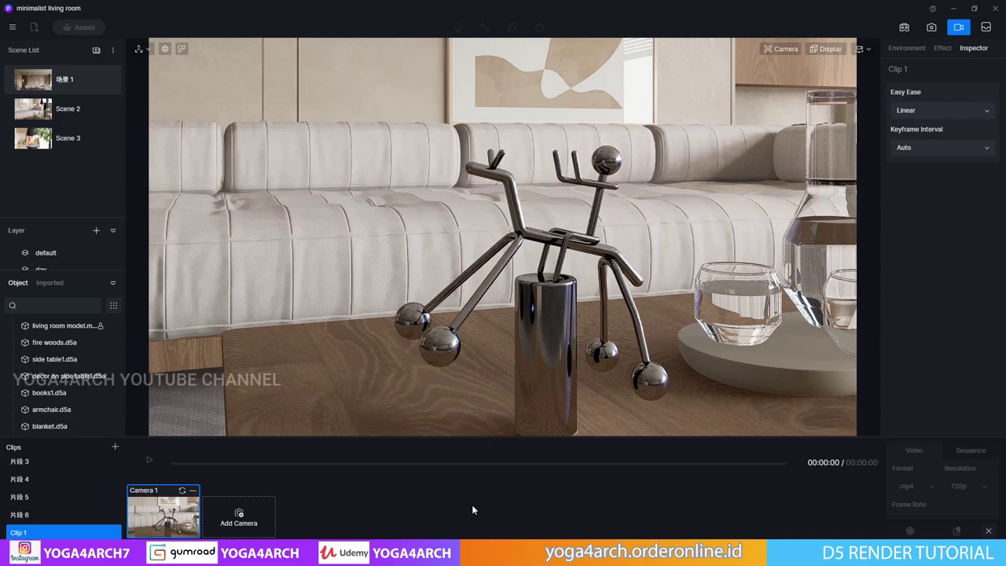
{"action": "right_click_drag", "start_coordinate": [543, 295], "coordinate": [541, 318]}
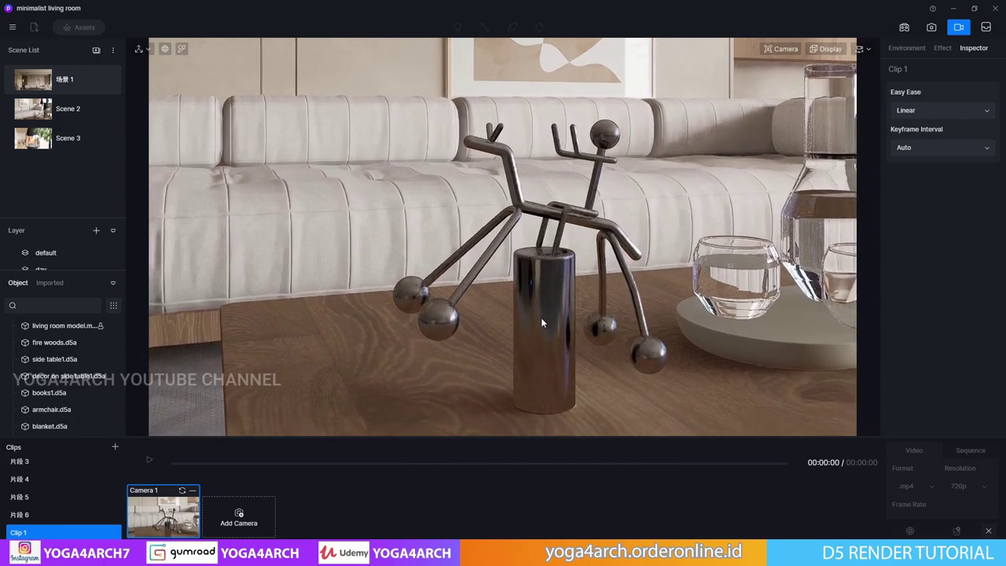
{"action": "left_click", "coordinate": [182, 490]}
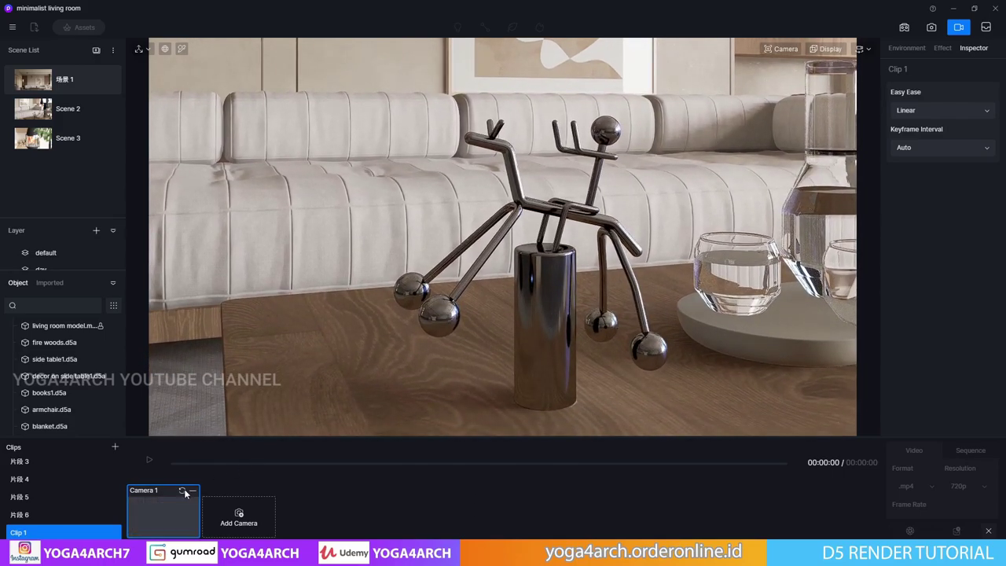
Orbit around the figurine, add Camera 2, and preview the move from Camera 1.
{"action": "mouse_move", "coordinate": [335, 321]}
{"action": "right_mouse_down"}
{"action": "mouse_move", "coordinate": [302, 328]}
{"action": "mouse_move", "coordinate": [538, 323]}
{"action": "mouse_move", "coordinate": [465, 311]}
{"action": "right_mouse_up"}
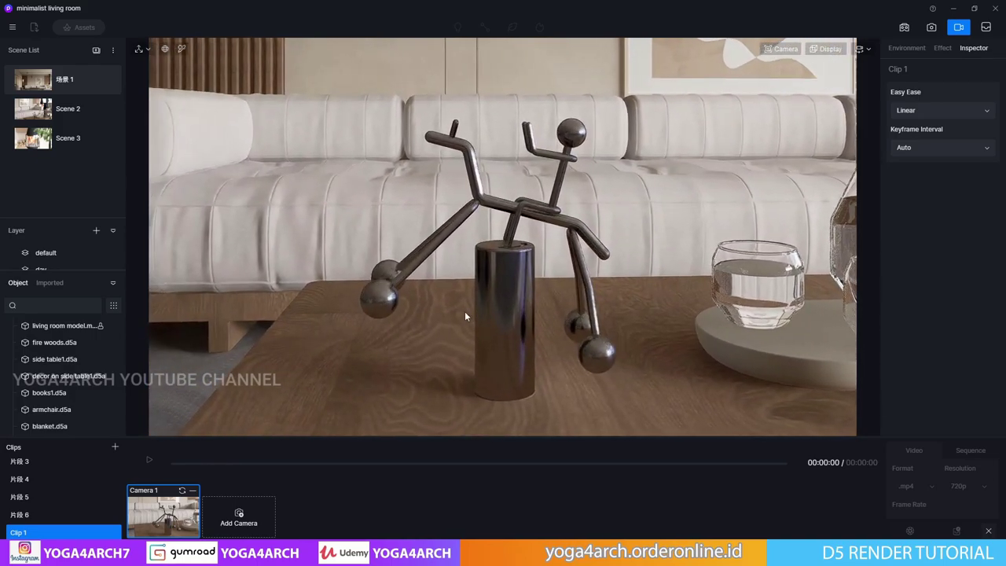
{"action": "scroll", "coordinate": [460, 323], "scroll_direction": "down", "scroll_amount": 2}
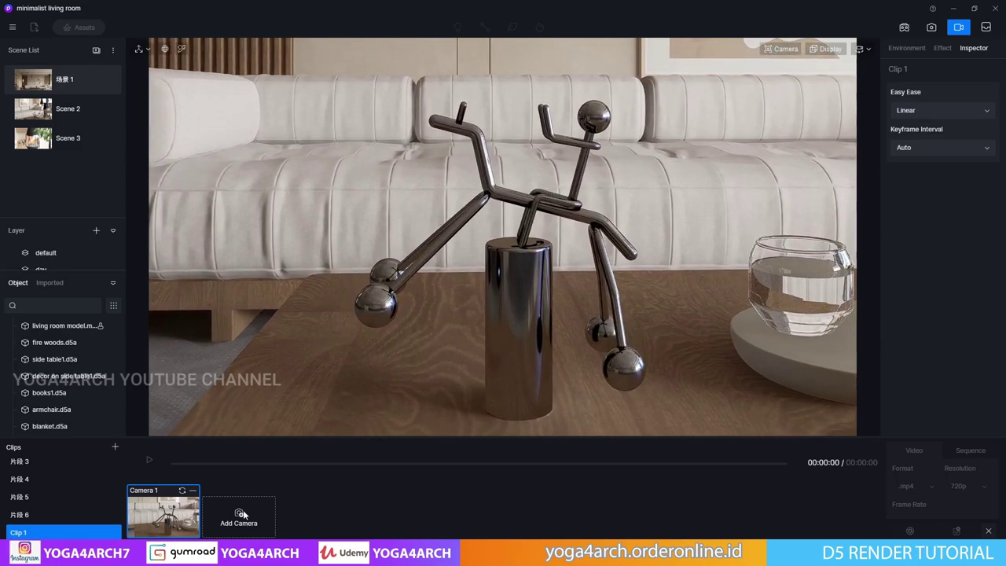
{"action": "left_click", "coordinate": [241, 514]}
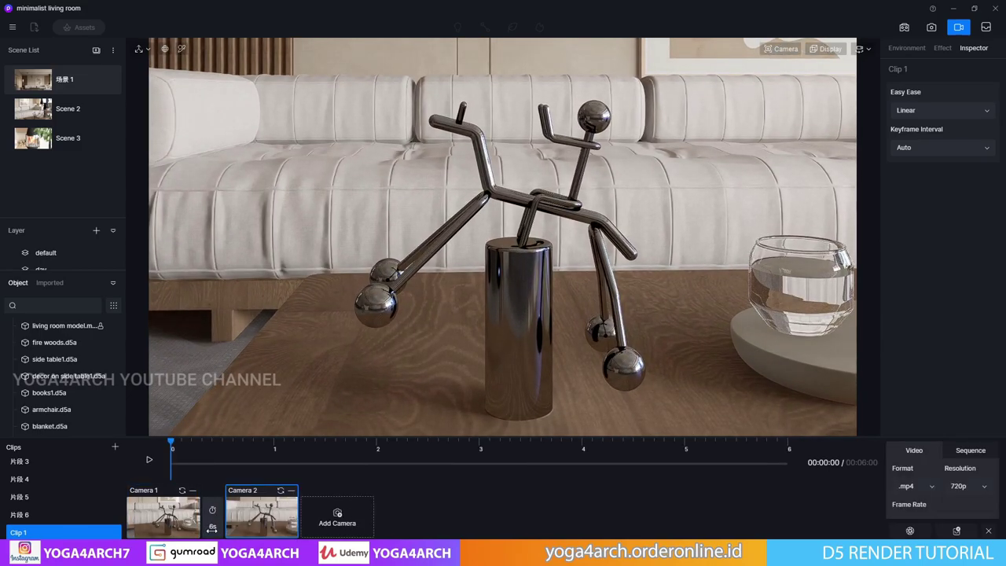
{"action": "left_click", "coordinate": [189, 529]}
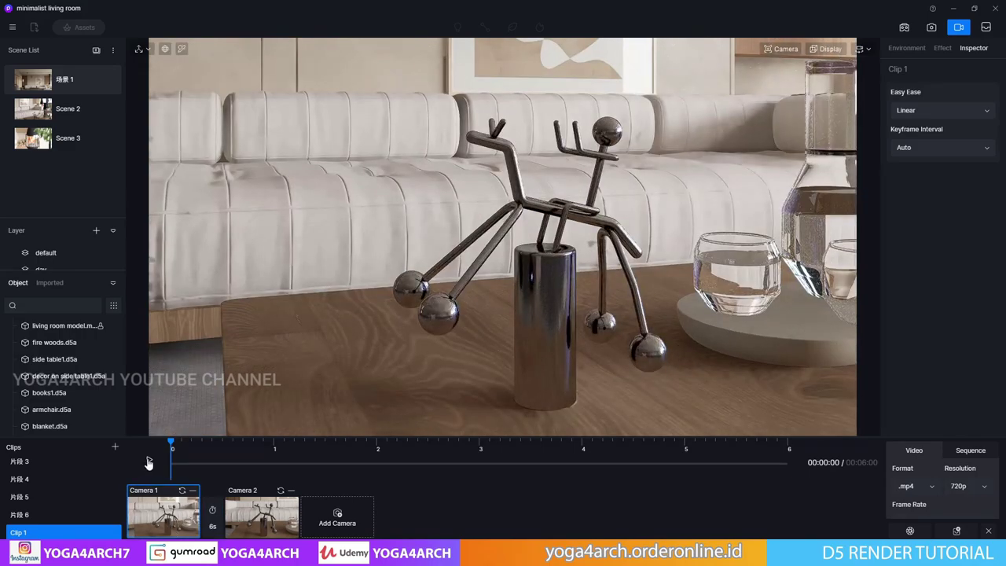
{"action": "left_click", "coordinate": [148, 463]}
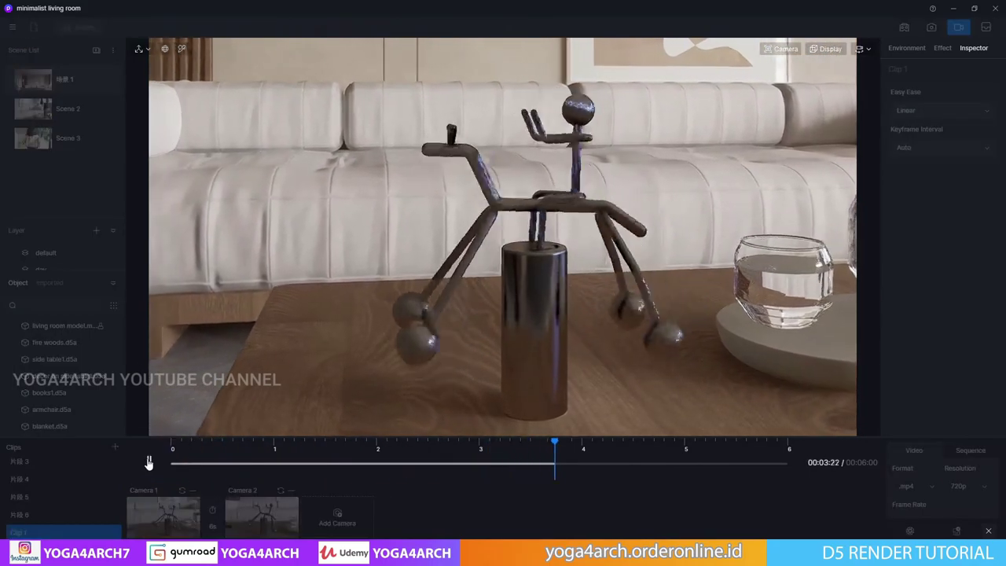
Stop the preview and scroll the Video panel down to the Frame Rate setting.
{"action": "left_click", "coordinate": [148, 463]}
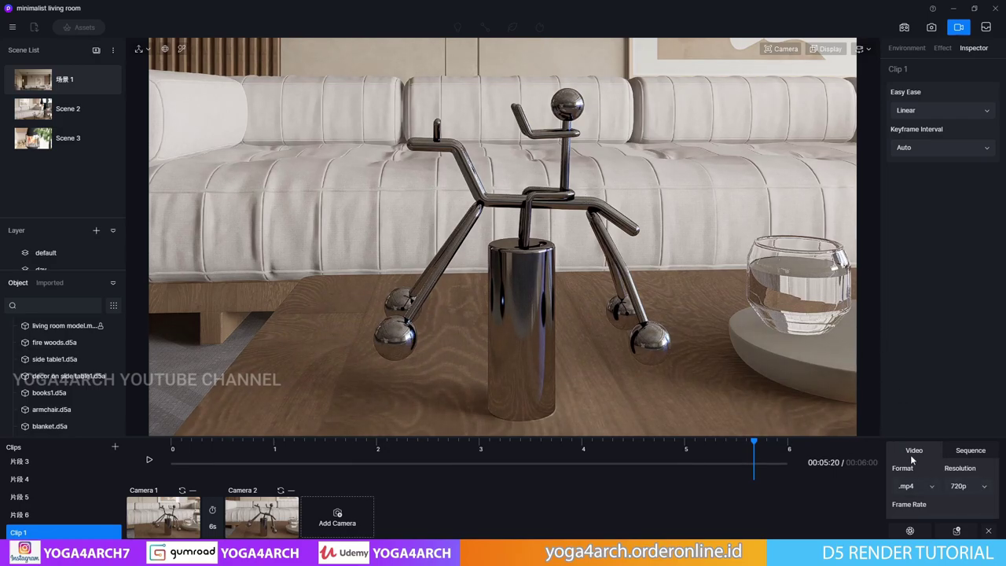
{"action": "mouse_move", "coordinate": [943, 487]}
{"action": "scroll", "coordinate": [964, 496], "scroll_direction": "down", "scroll_amount": 1}
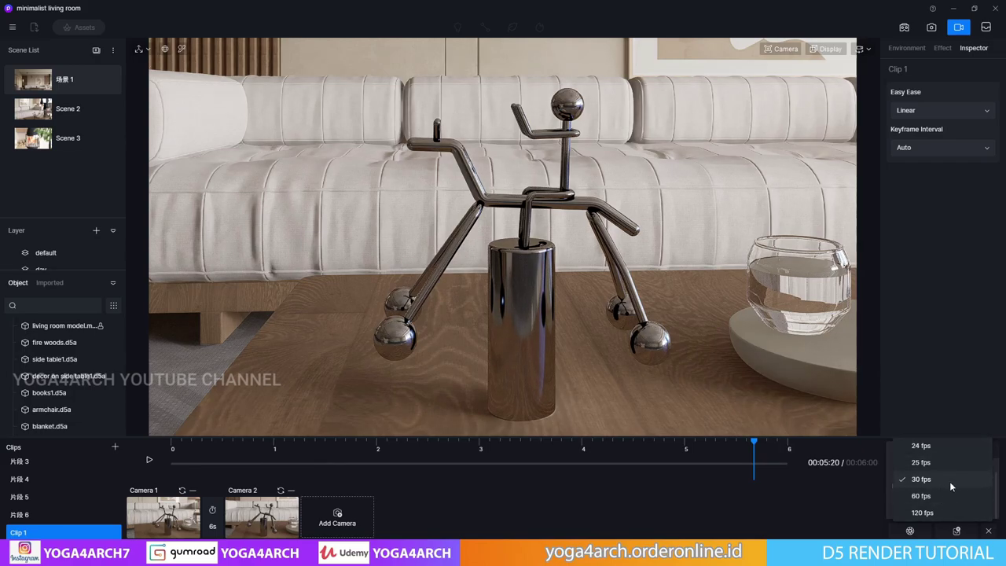
Render Clip 1 at 30 fps and save the MP4 as '720 30 fps'.
{"action": "left_click", "coordinate": [956, 531]}
{"action": "type", "text": "7"}
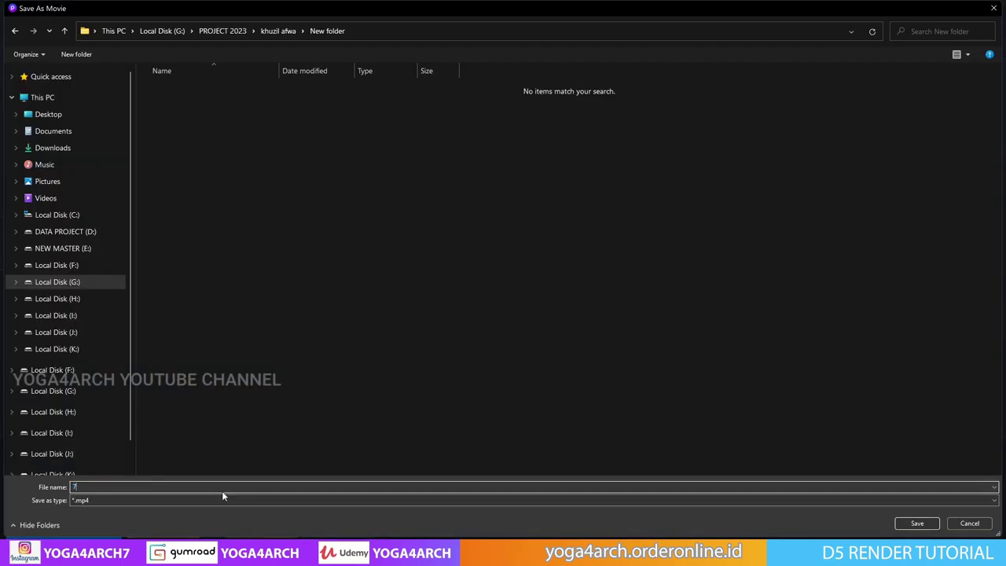
{"action": "type", "text": "20"}
{"action": "type", "text": " 30"}
{"action": "type", "text": " fps"}
{"action": "left_click", "coordinate": [917, 523]}
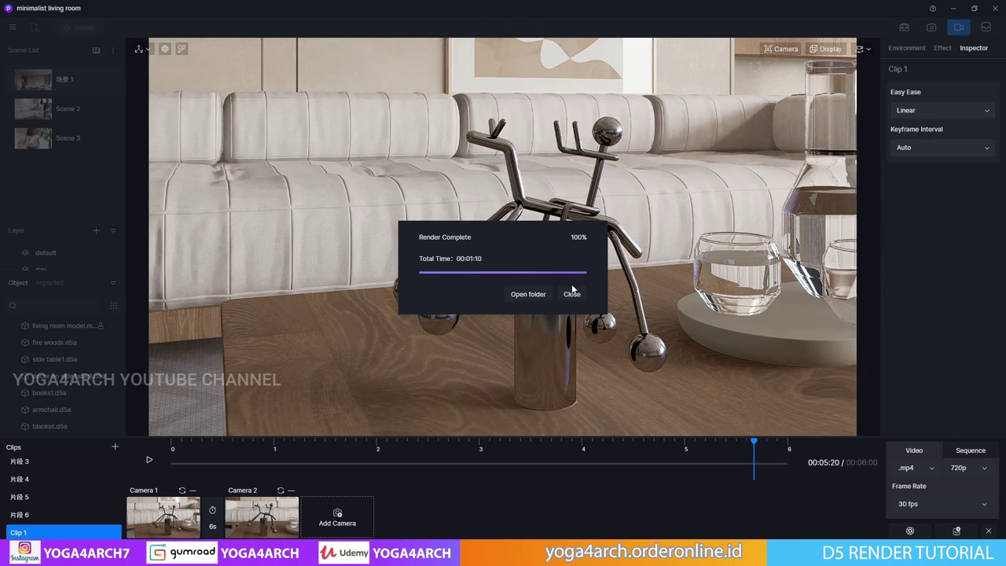
Enter the label '720 30 fps' in cell B14 of the render-time workbook.
{"action": "left_click", "coordinate": [825, 534]}
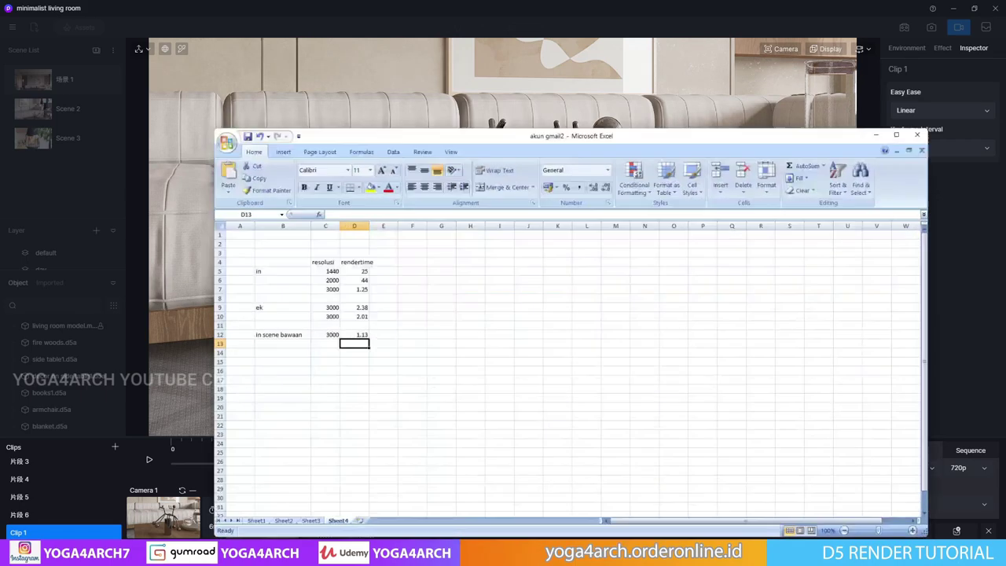
{"action": "left_click", "coordinate": [222, 343]}
{"action": "left_click", "coordinate": [204, 329]}
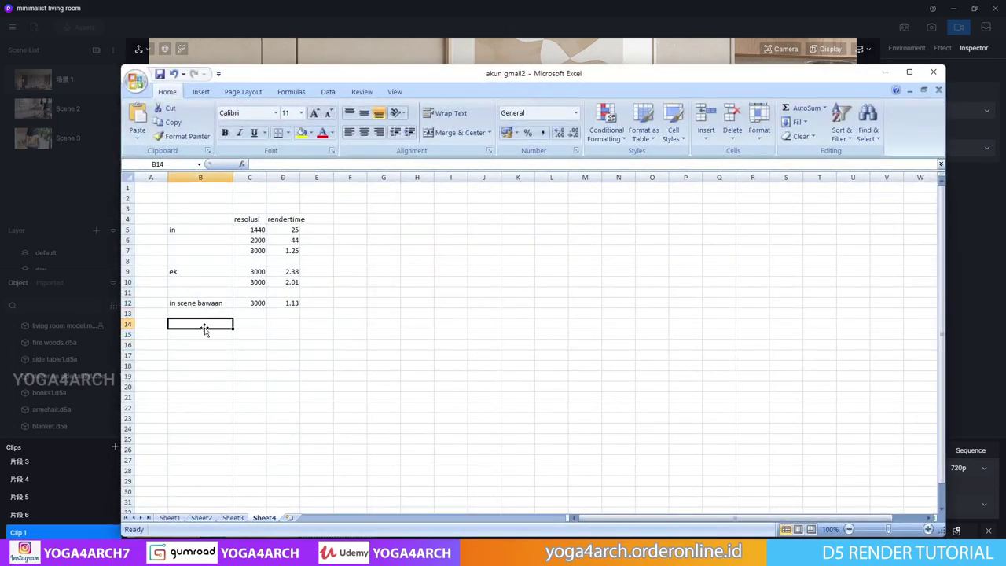
{"action": "type", "text": "720 30 fps"}
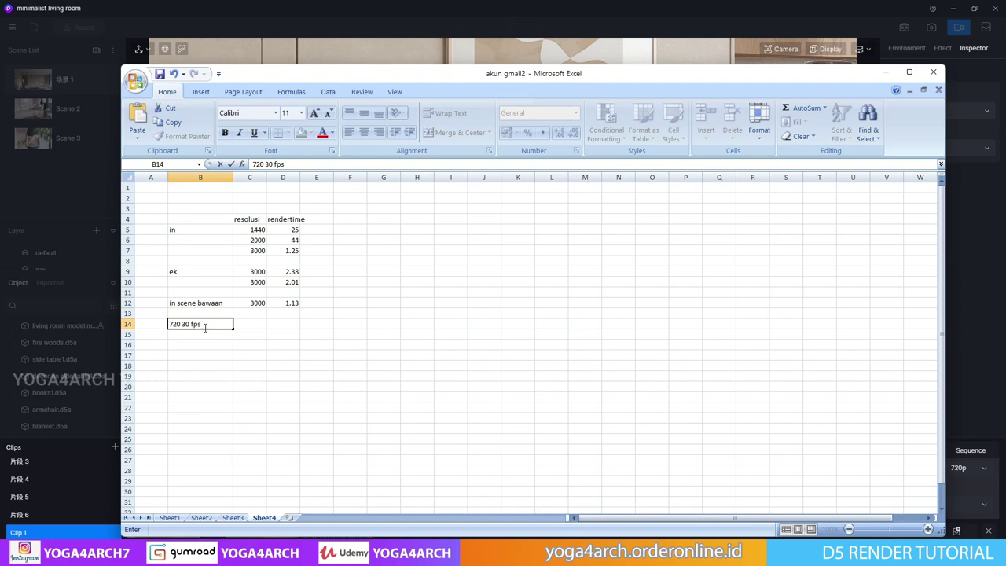
{"action": "left_click", "coordinate": [258, 344]}
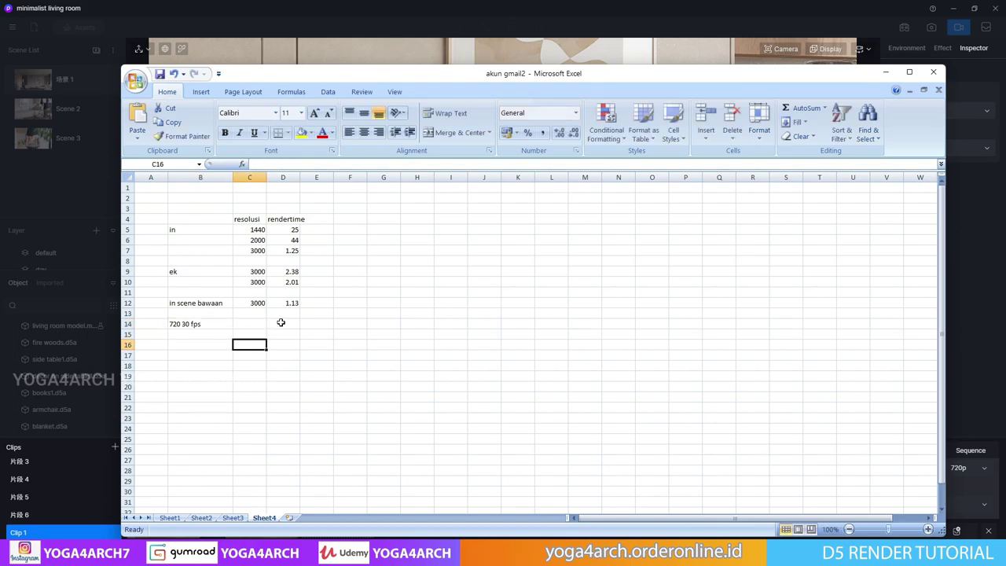
Enter 6 in C14 and the render time 1.1 in D14.
{"action": "left_click", "coordinate": [258, 324]}
{"action": "type", "text": "6"}
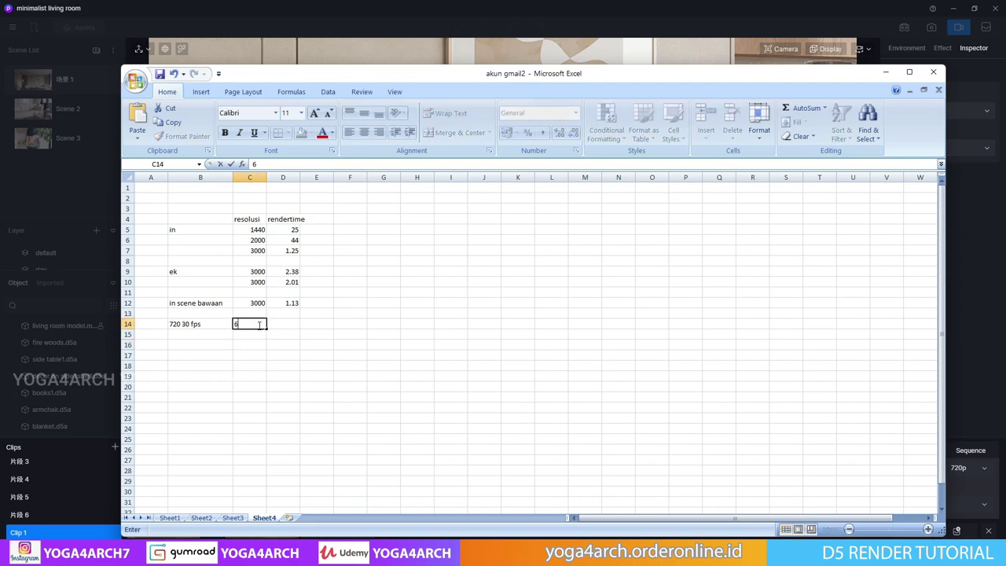
{"action": "left_click", "coordinate": [278, 323]}
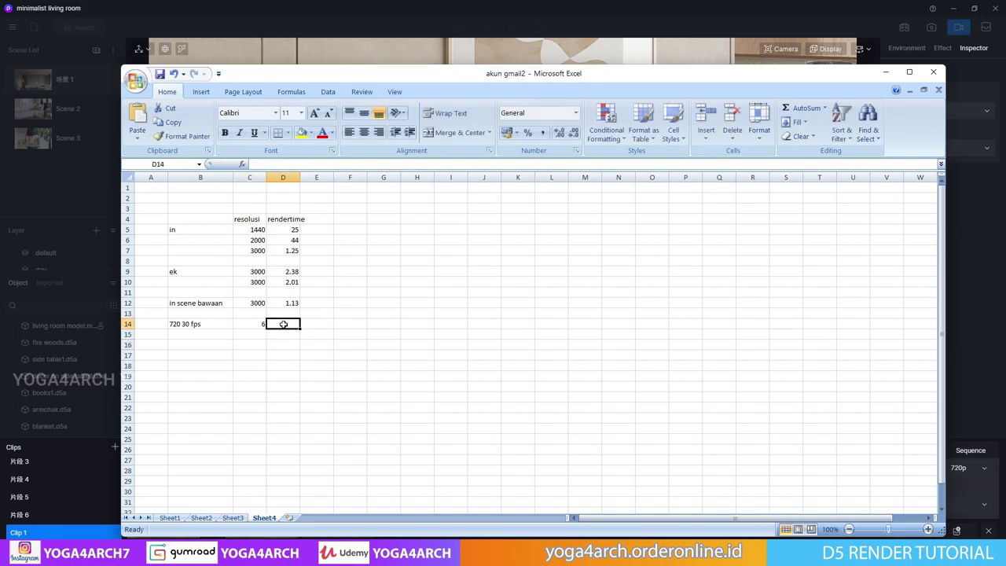
{"action": "left_click", "coordinate": [239, 323]}
{"action": "left_click", "coordinate": [286, 323]}
{"action": "type", "text": "1.10"}
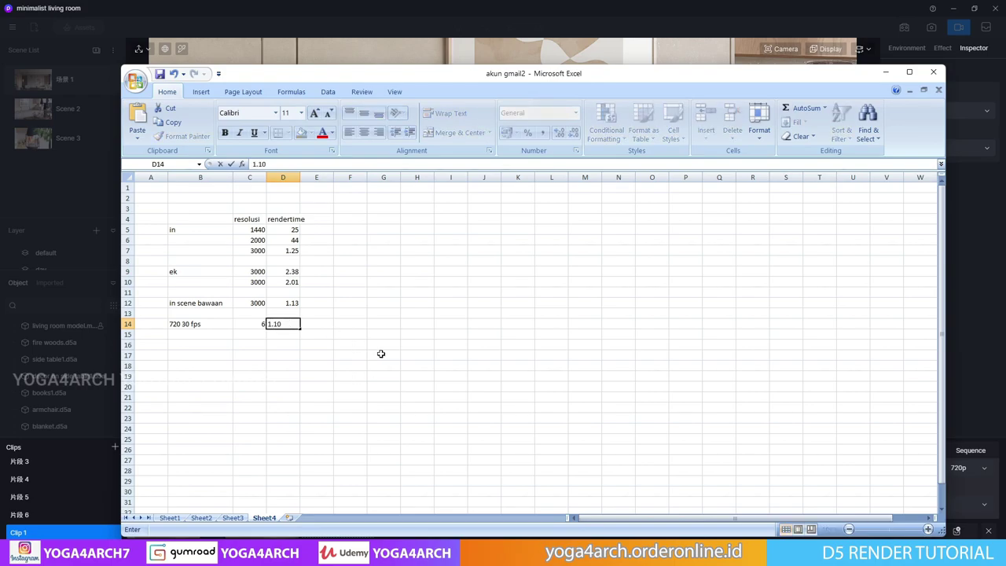
{"action": "left_click", "coordinate": [383, 354]}
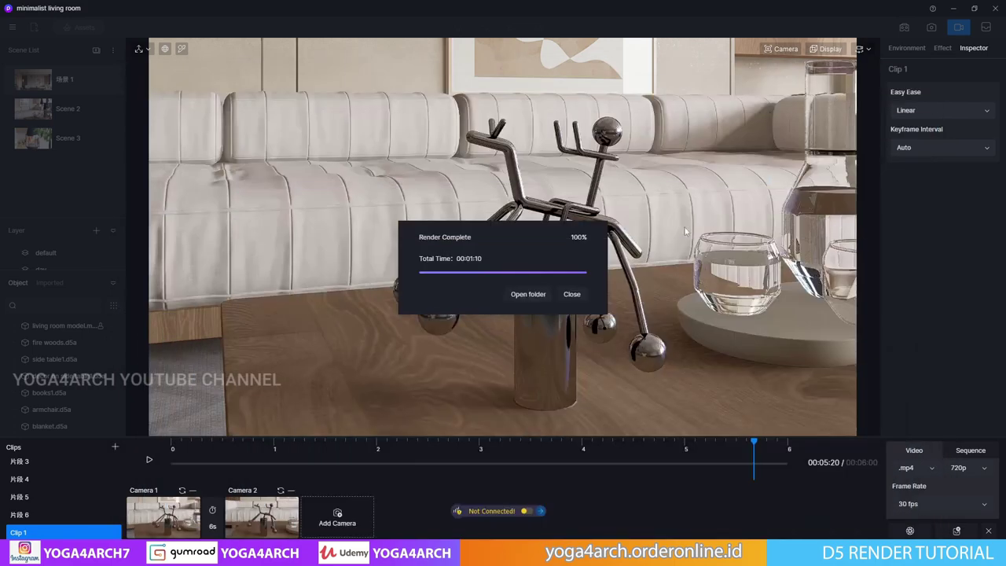
Set the frame rate to 60 fps and render the MP4 as '720 60 fps'.
{"action": "left_click", "coordinate": [573, 292]}
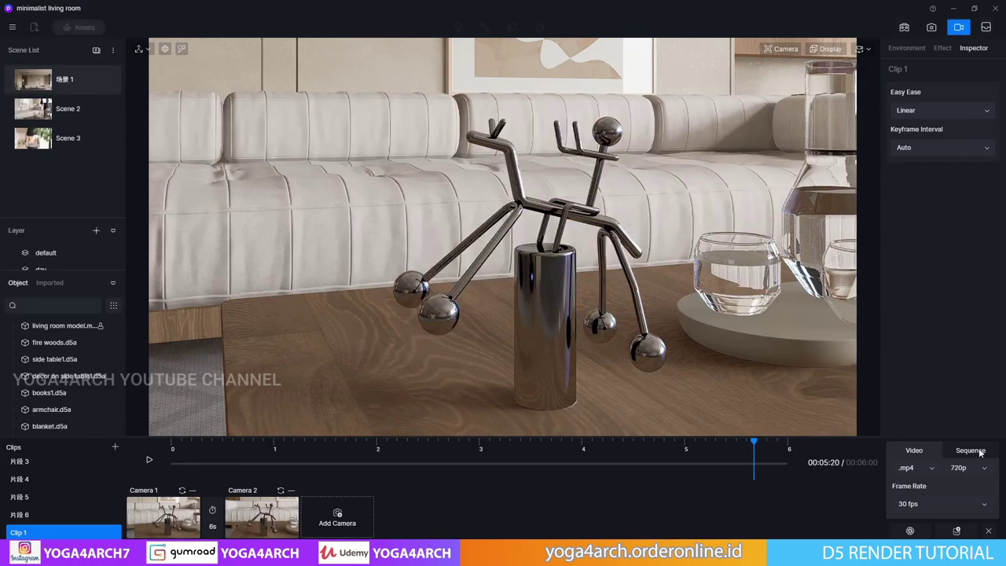
{"action": "left_click", "coordinate": [968, 503]}
{"action": "left_click", "coordinate": [918, 498]}
{"action": "left_click", "coordinate": [911, 532]}
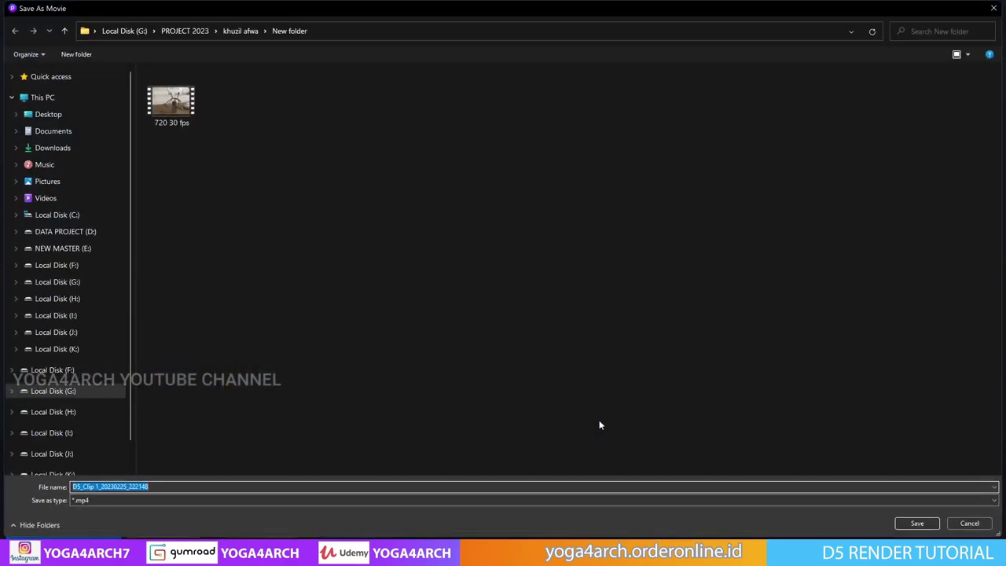
{"action": "type", "text": "720"}
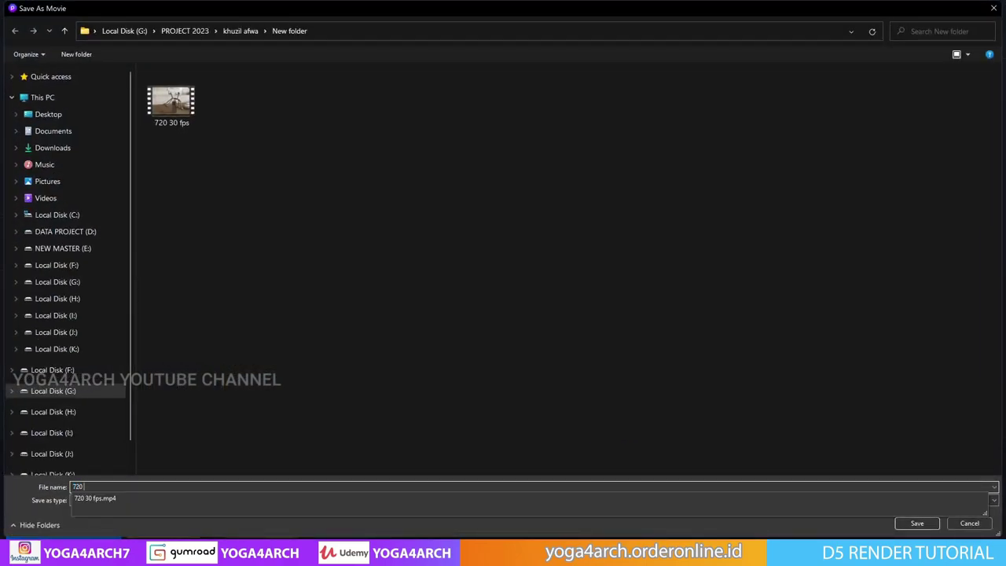
{"action": "type", "text": " 60"}
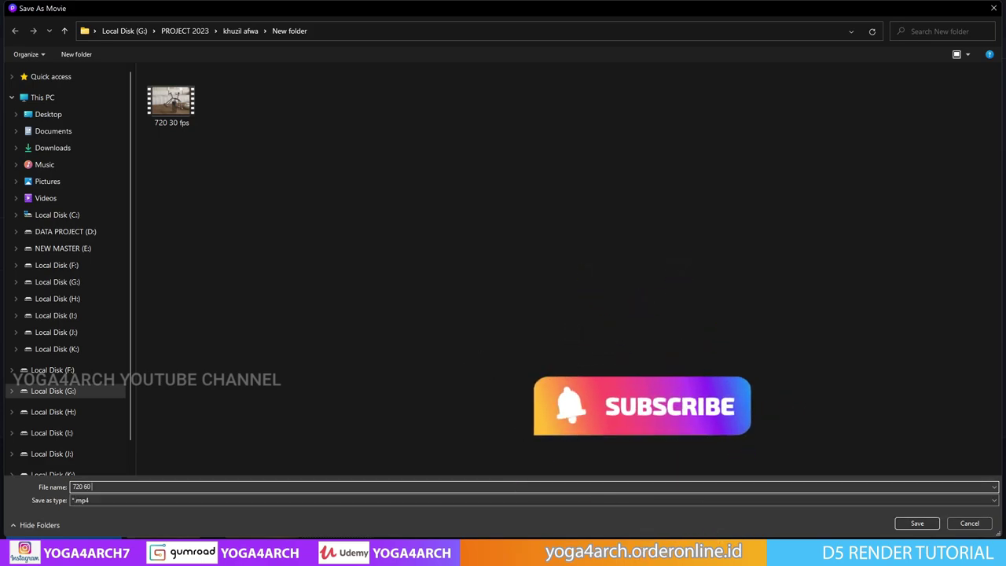
{"action": "type", "text": " fps"}
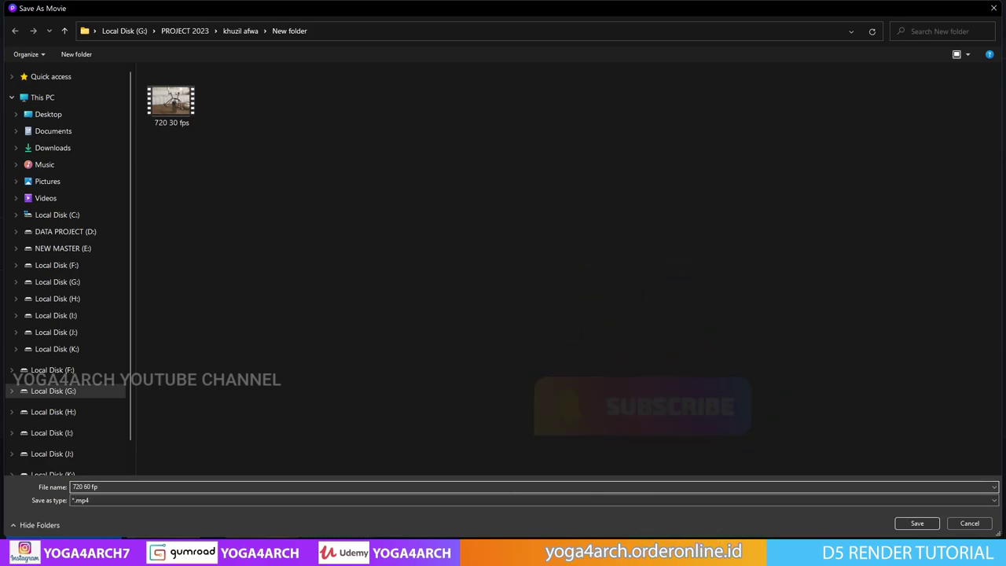
{"action": "left_click", "coordinate": [917, 522]}
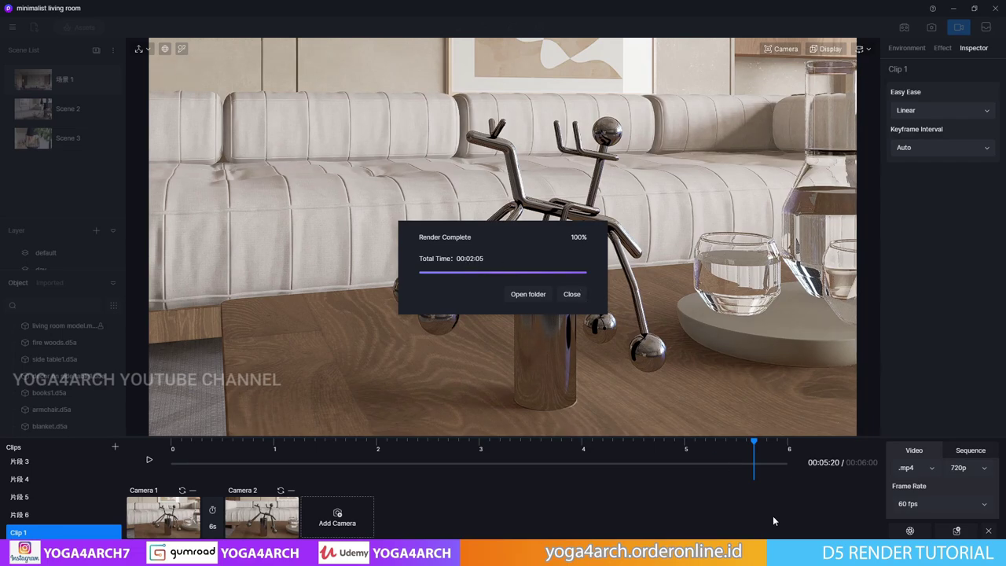
Enter 6 in C15 and the render time 2.05 in D15.
{"action": "key", "text": "alt+Tab"}
{"action": "left_click", "coordinate": [281, 335]}
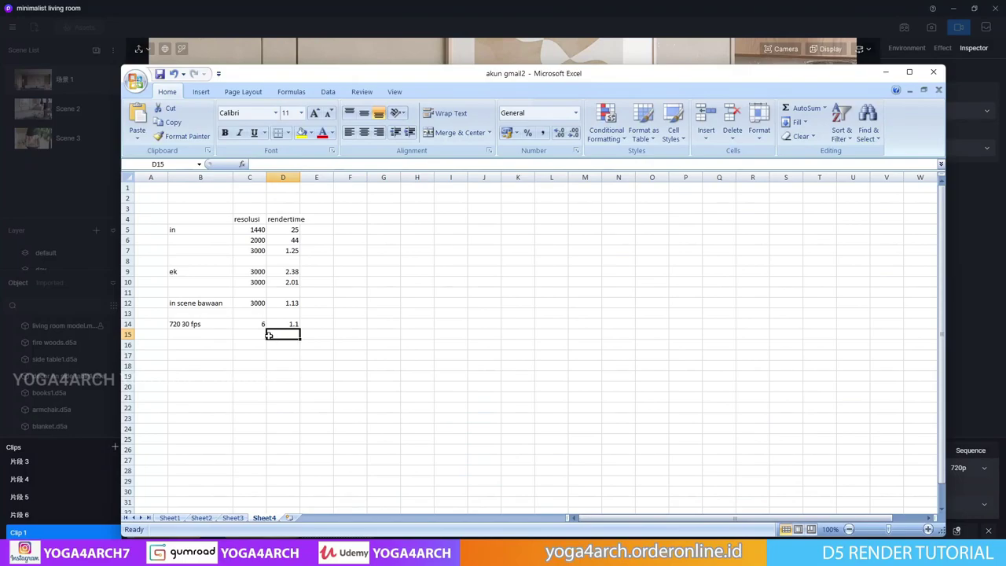
{"action": "left_click", "coordinate": [261, 334]}
{"action": "type", "text": "6"}
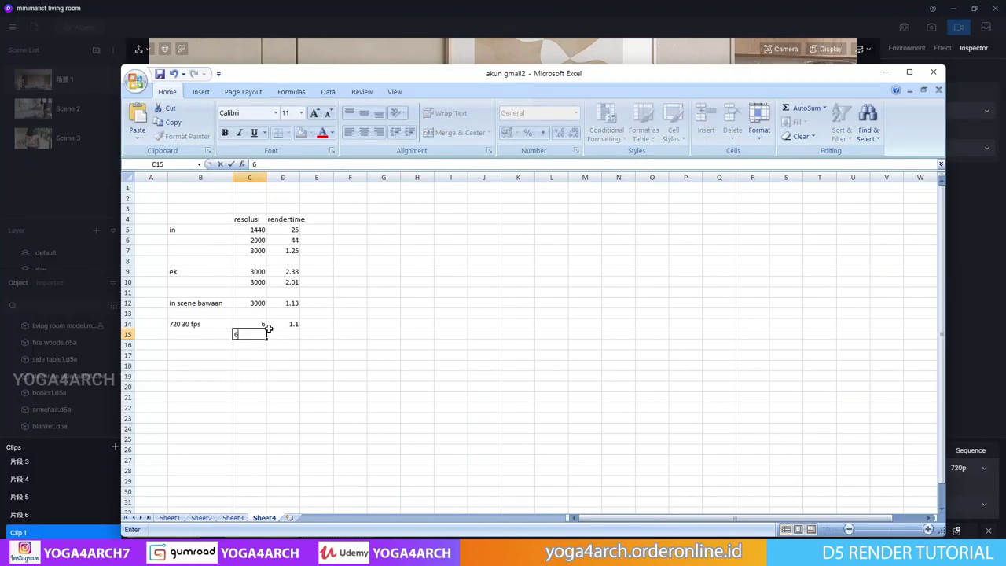
{"action": "left_click", "coordinate": [279, 332]}
{"action": "type", "text": "2."}
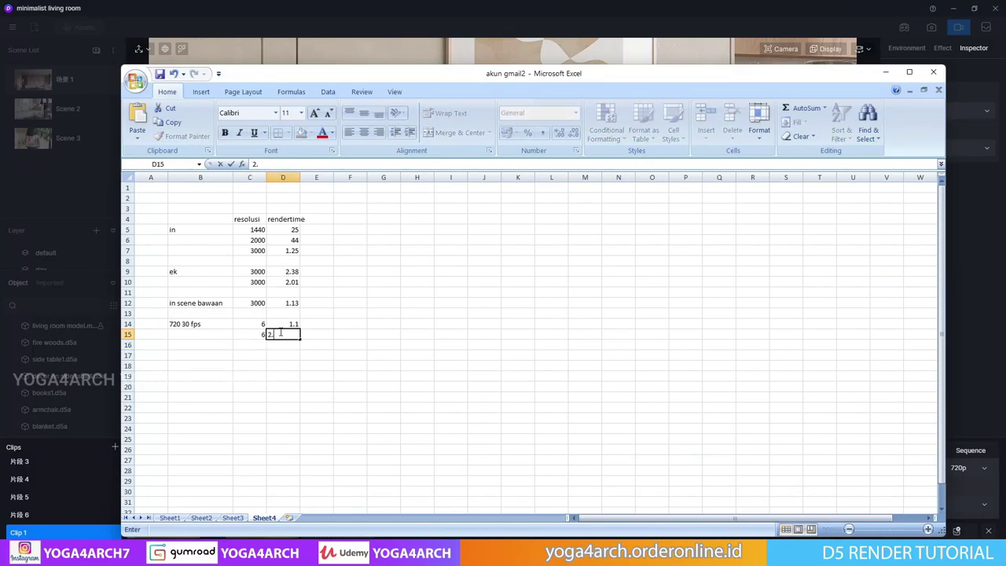
{"action": "type", "text": "05"}
{"action": "left_click", "coordinate": [350, 371]}
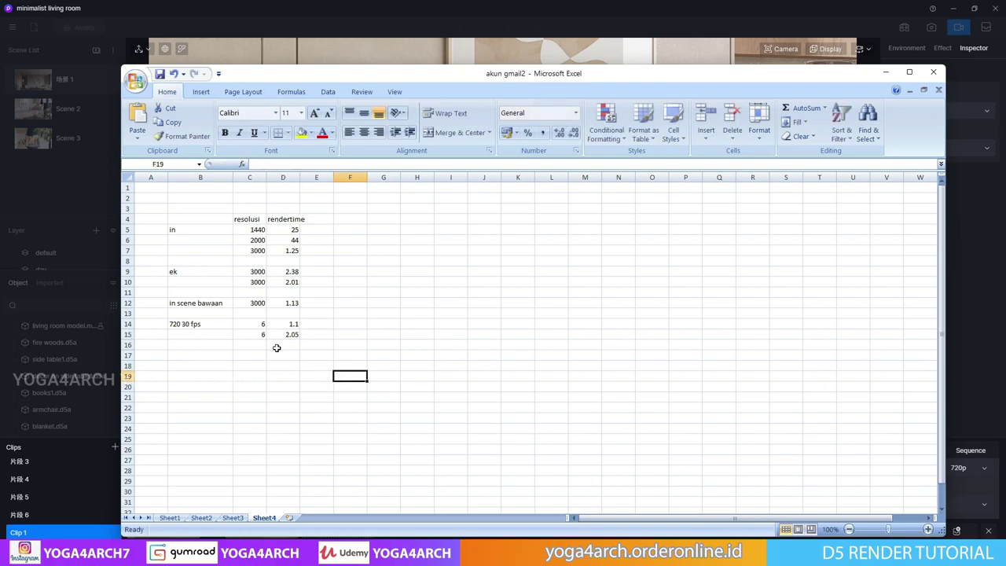
Label row 15 '720 60 fps' in B15 and minimise Excel.
{"action": "left_click", "coordinate": [196, 332]}
{"action": "type", "text": "720 60 fps"}
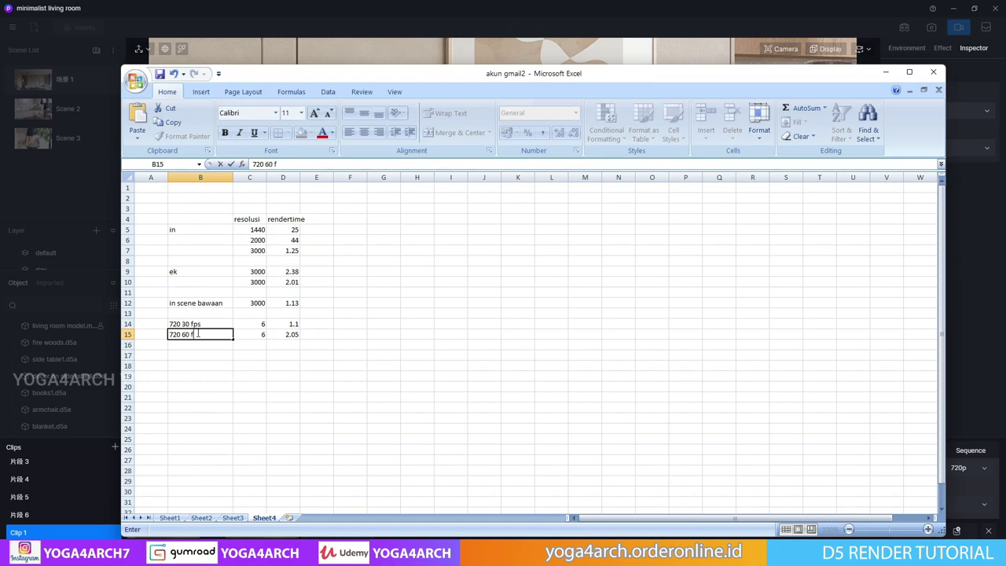
{"action": "left_click", "coordinate": [302, 387]}
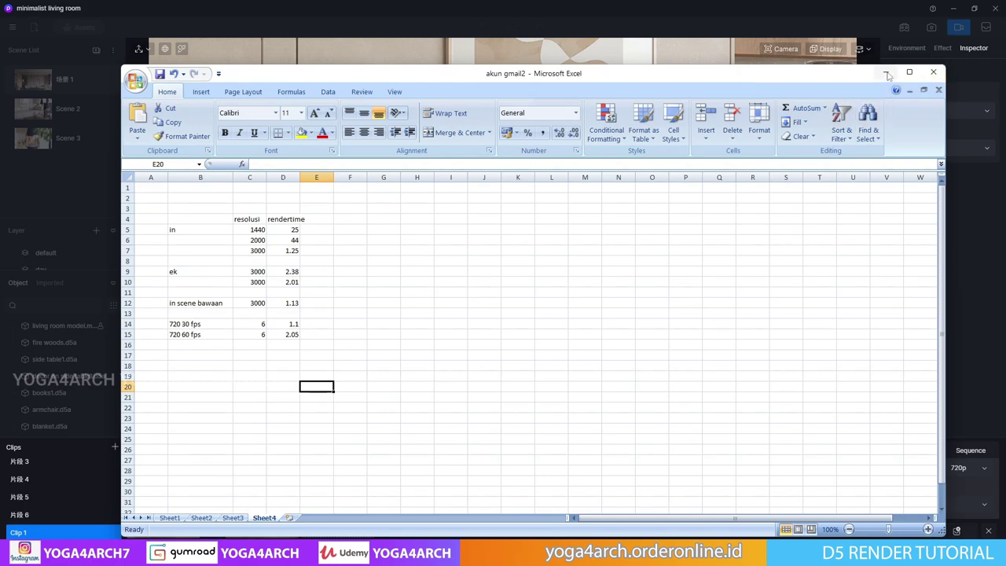
{"action": "left_click", "coordinate": [886, 71]}
Set the frame rate to 120 fps and render the MP4 as '720 120 fps'.
{"action": "left_click", "coordinate": [571, 292]}
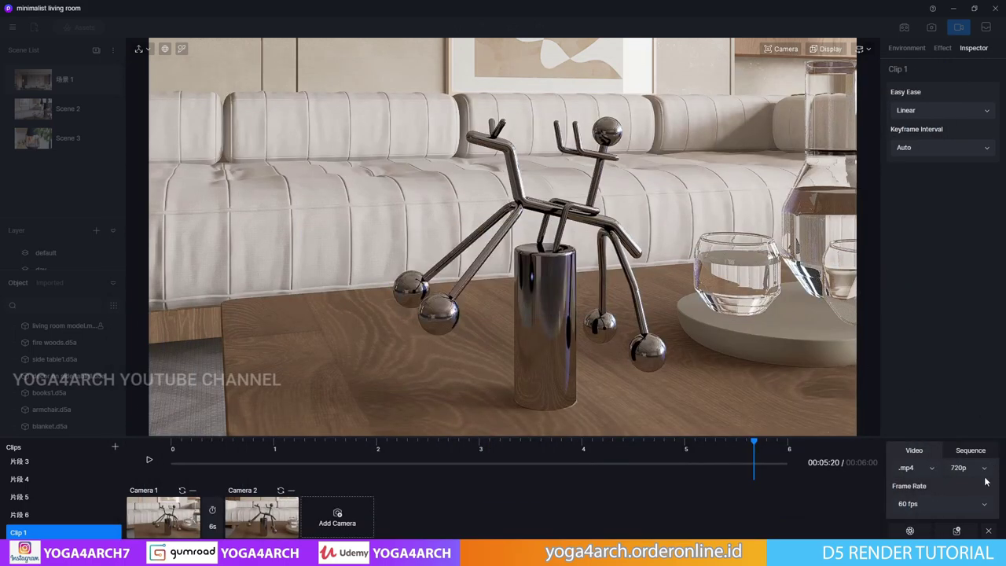
{"action": "left_click", "coordinate": [955, 502]}
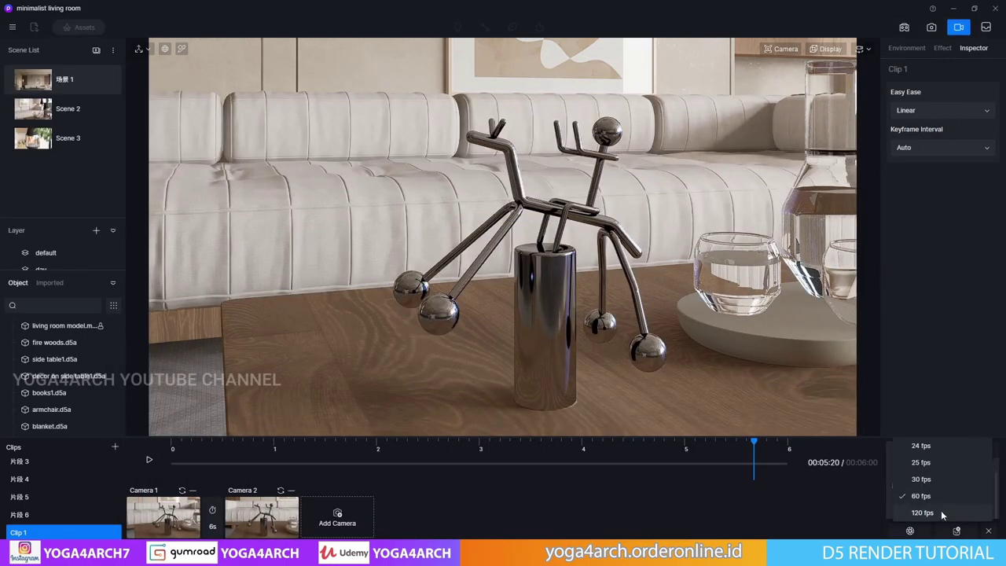
{"action": "left_click", "coordinate": [940, 512]}
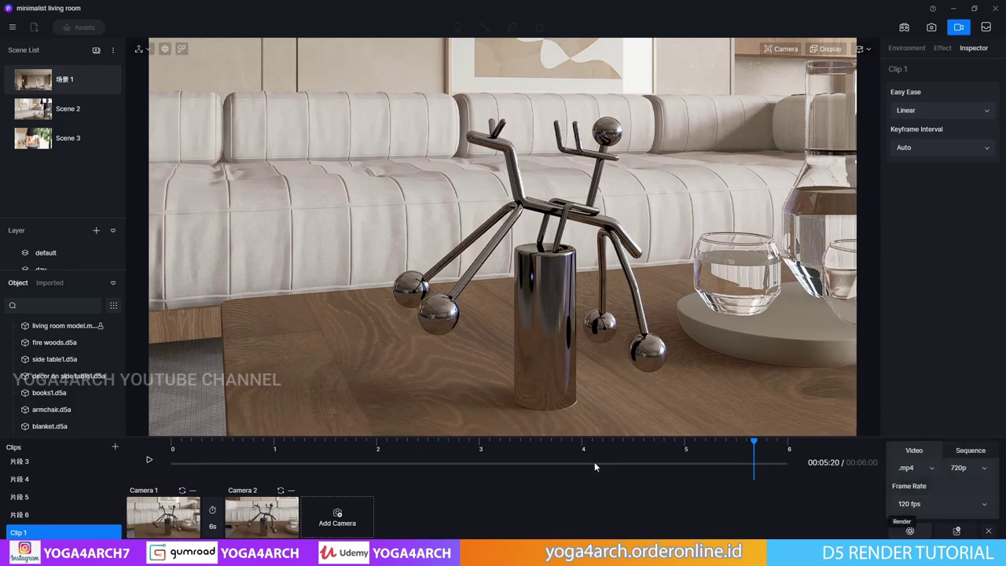
{"action": "type", "text": "7"}
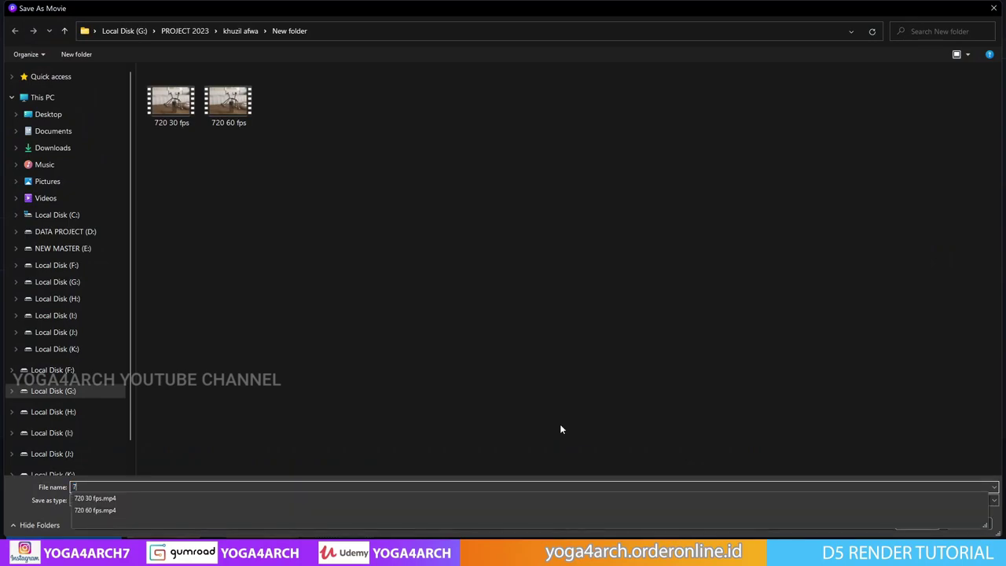
{"action": "type", "text": "20 12"}
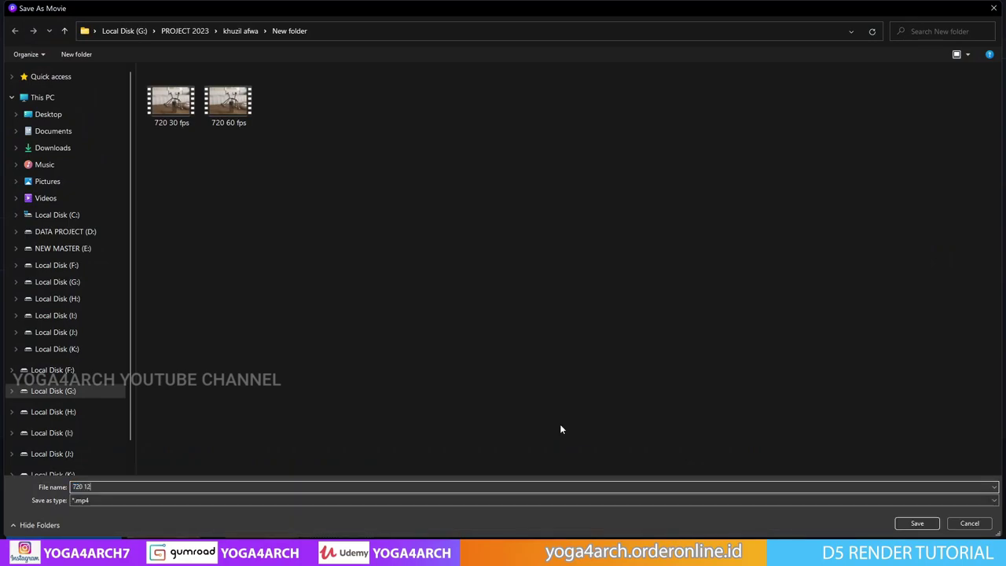
{"action": "type", "text": "0 fps"}
{"action": "key", "text": "Return"}
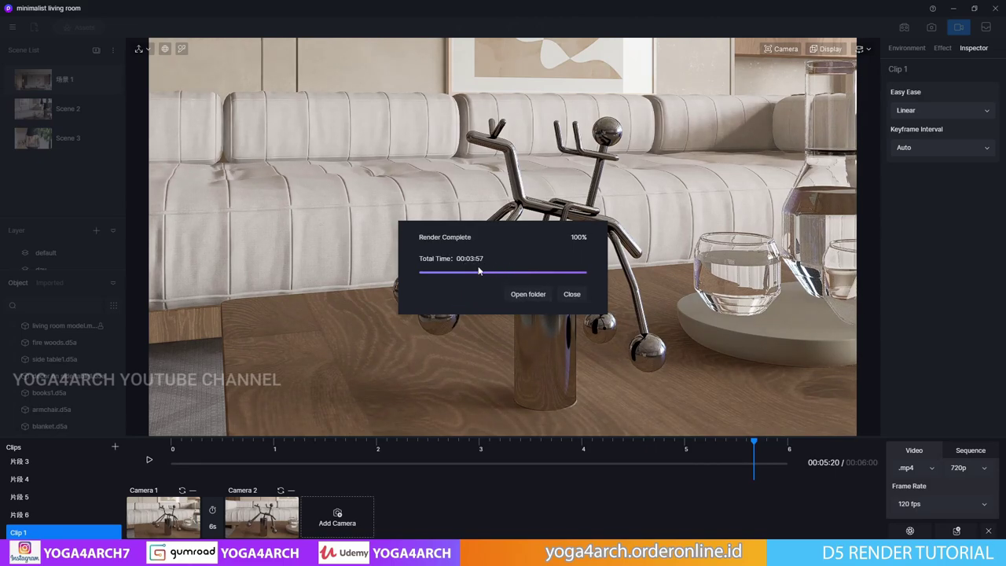
Enter 3.57 in D16, 6 in C16 and '720 120 fps' in B16.
{"action": "left_click", "coordinate": [818, 503]}
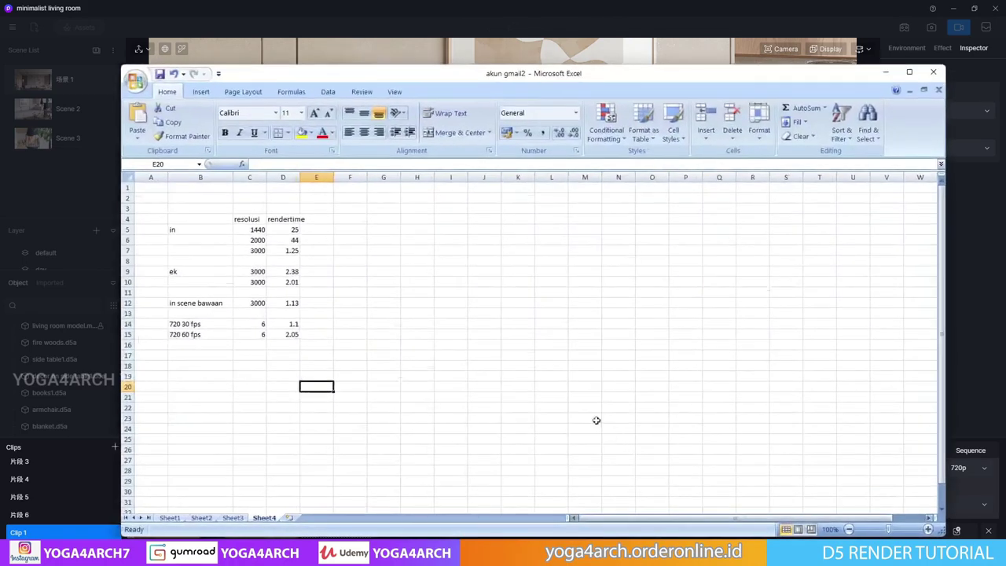
{"action": "left_click", "coordinate": [285, 344]}
{"action": "type", "text": "3.57"}
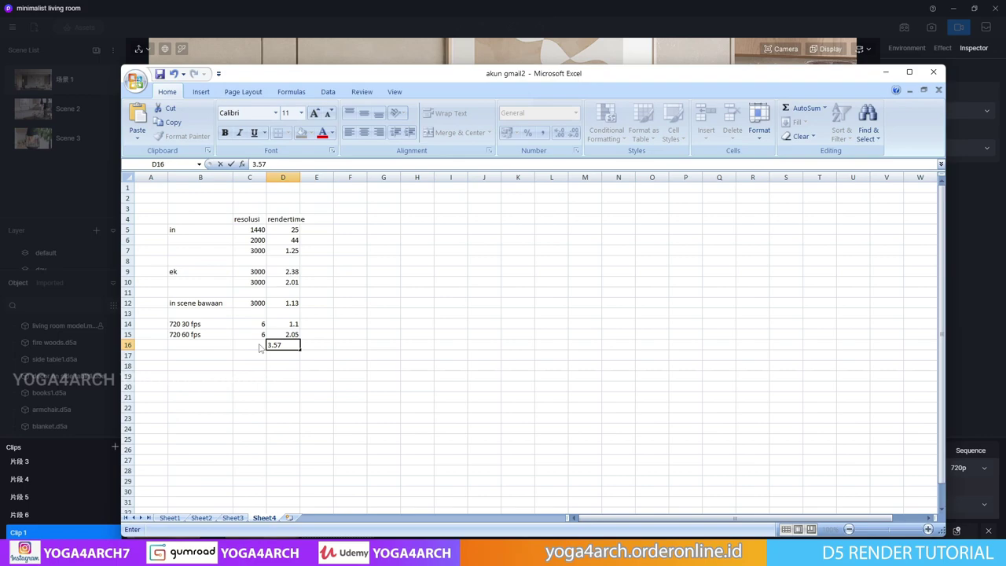
{"action": "left_click", "coordinate": [260, 344]}
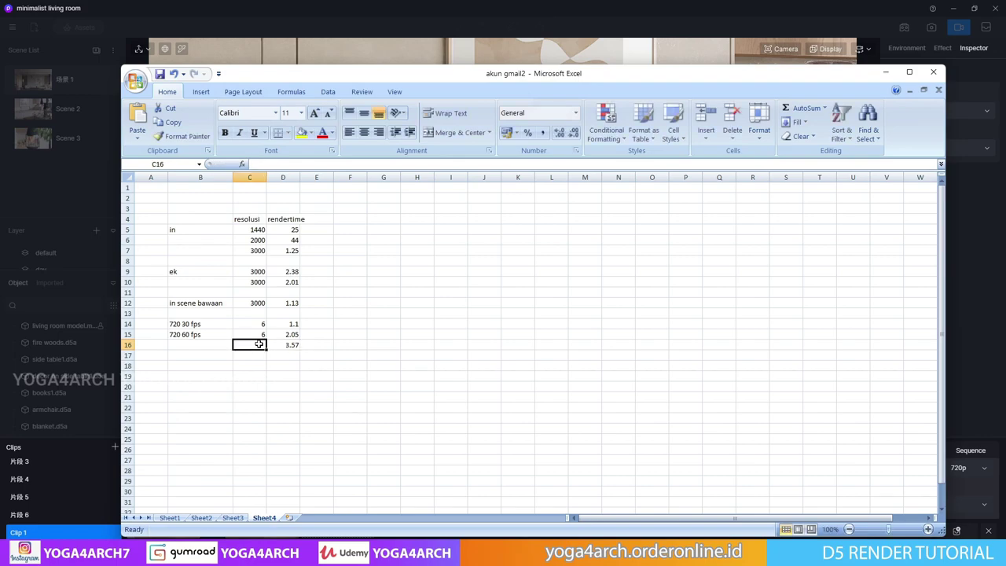
{"action": "type", "text": "6"}
{"action": "left_click", "coordinate": [202, 344]}
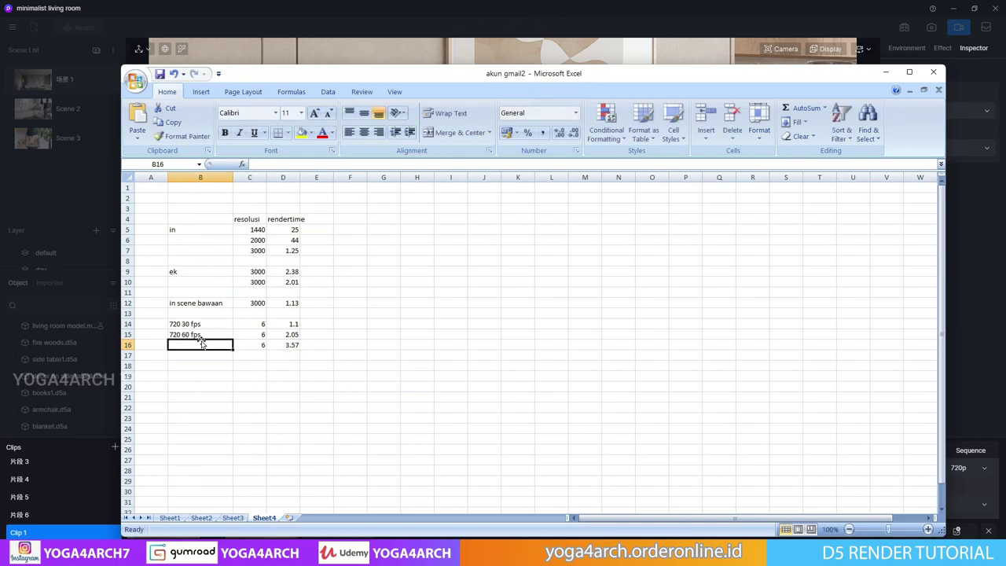
{"action": "type", "text": "72"}
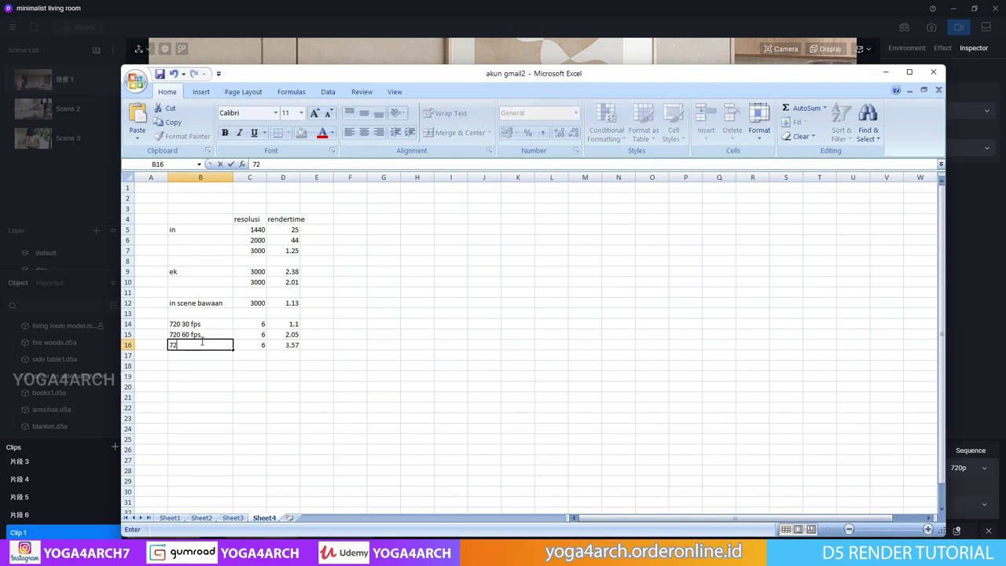
{"action": "type", "text": "0 120 fps"}
{"action": "left_click", "coordinate": [253, 421]}
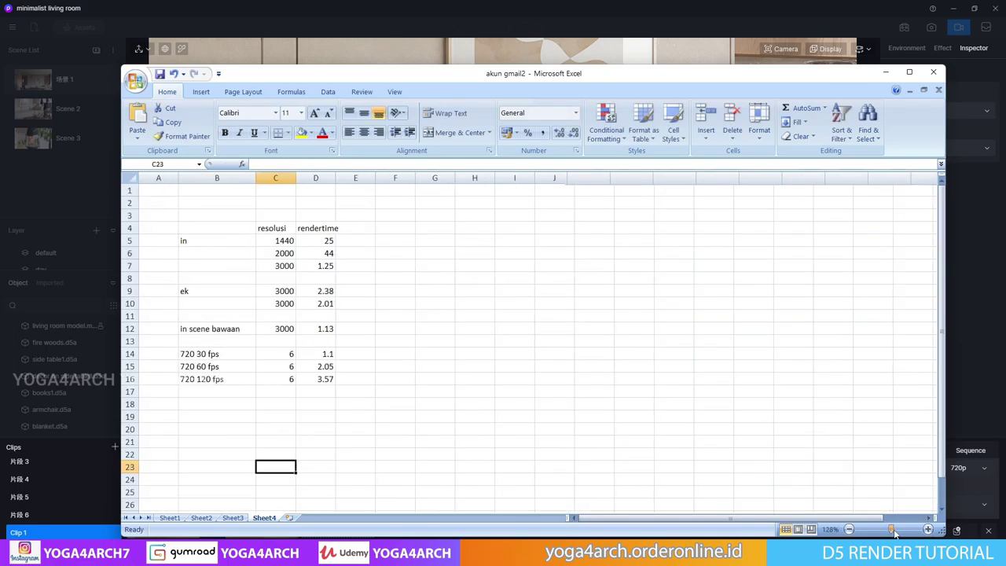
Zoom the sheet to about 165% and maximise the Excel window.
{"action": "left_click_drag", "start_coordinate": [891, 532], "coordinate": [895, 531]}
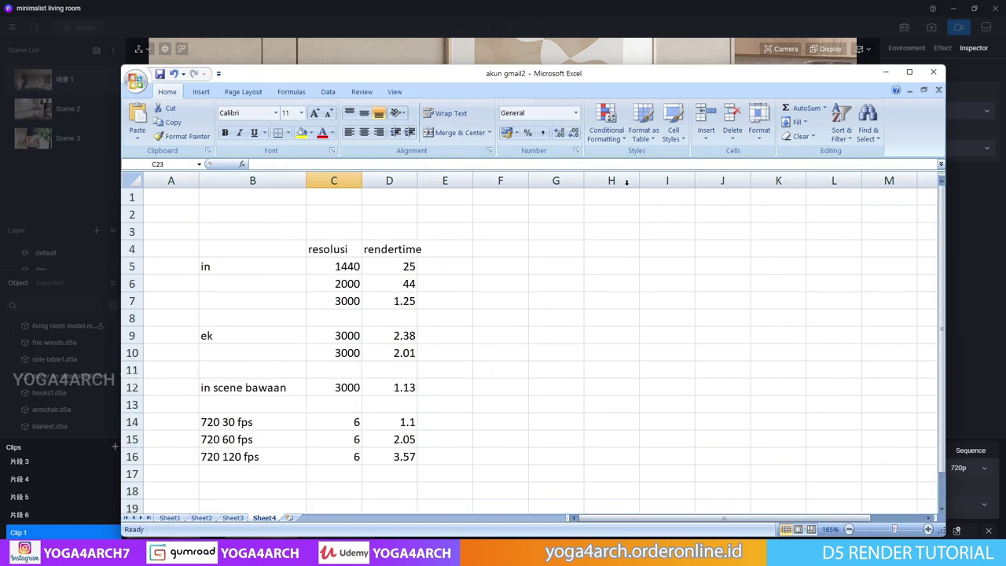
{"action": "left_click", "coordinate": [910, 72]}
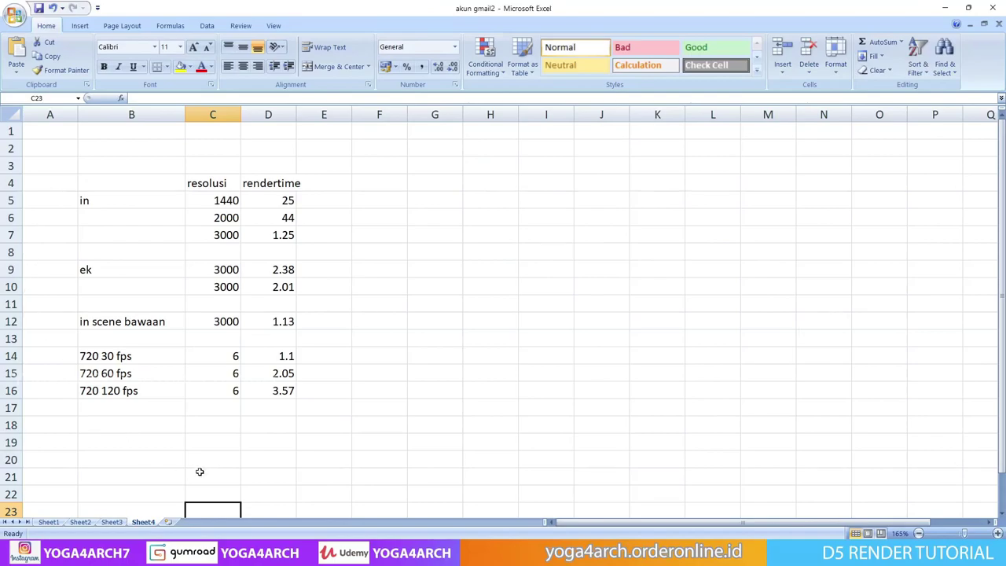
{"action": "left_click", "coordinate": [175, 423]}
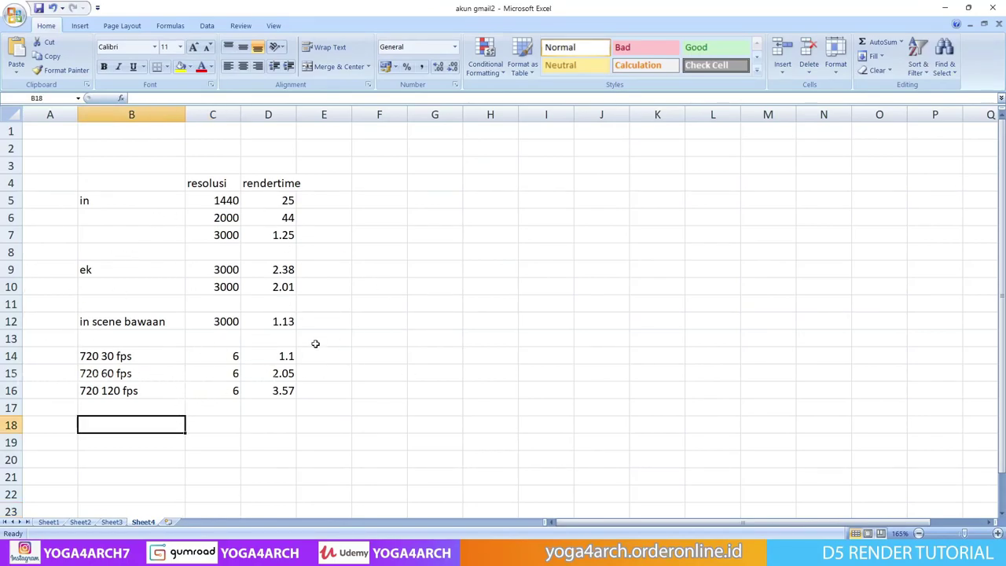
{"action": "left_click", "coordinate": [350, 335]}
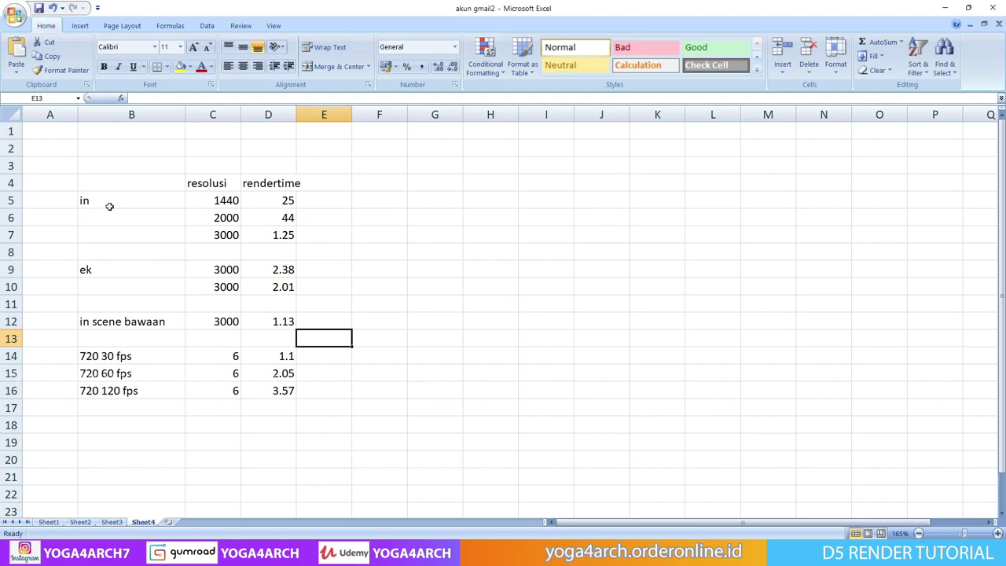
Fill the range B5:D10 light green using Fill Color.
{"action": "left_click_drag", "start_coordinate": [84, 199], "coordinate": [275, 285]}
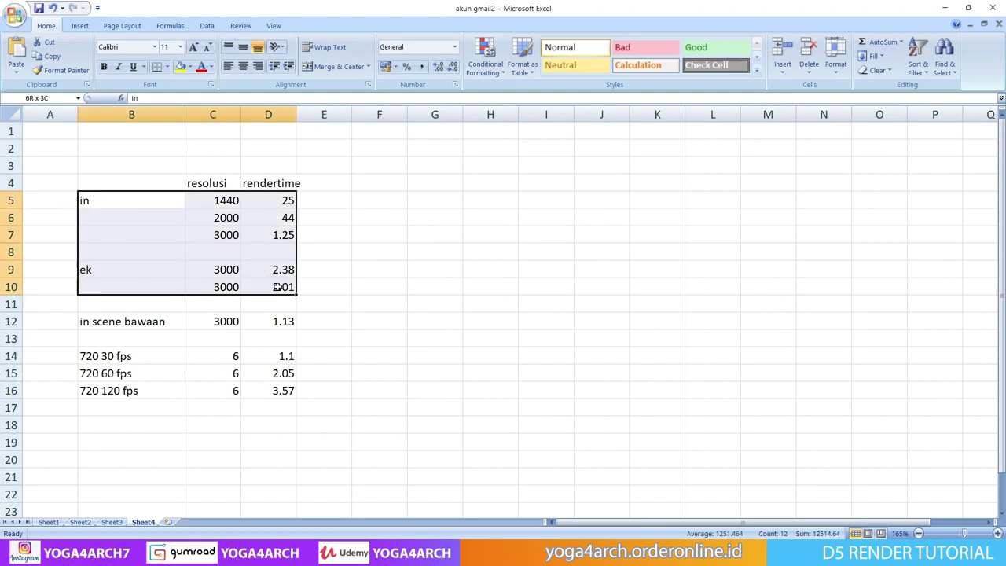
{"action": "left_click", "coordinate": [190, 66]}
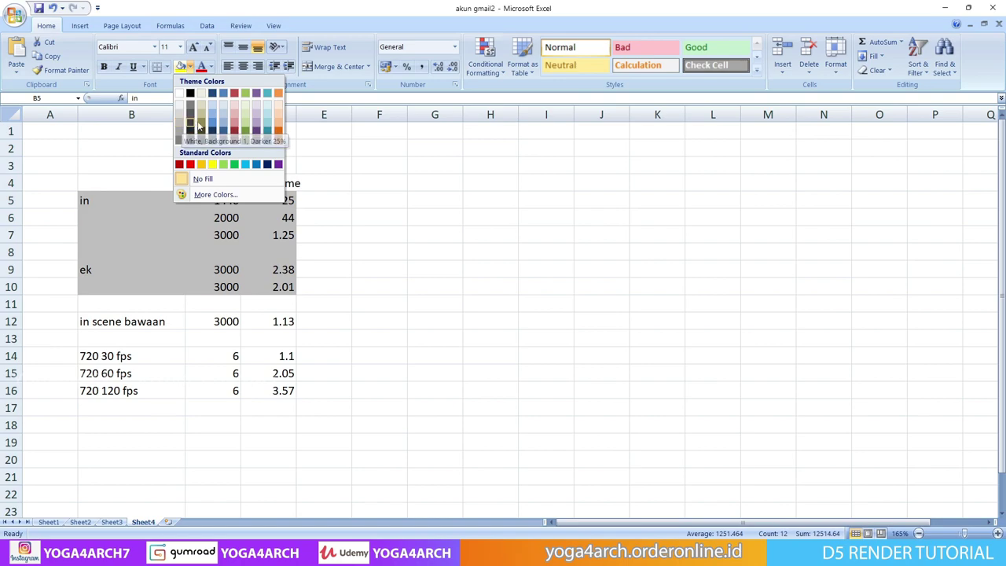
{"action": "left_click", "coordinate": [223, 163]}
{"action": "left_click", "coordinate": [448, 258]}
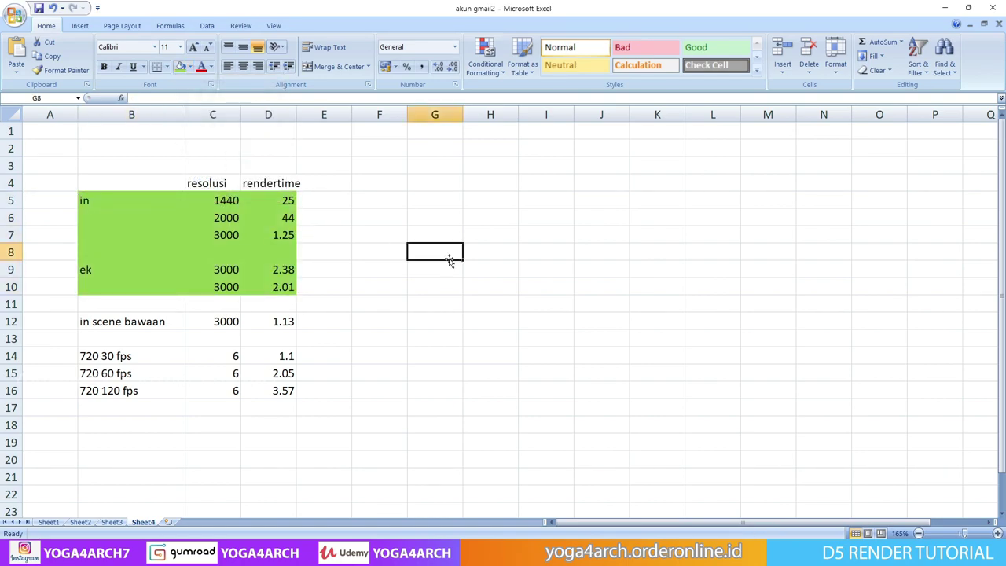
{"action": "left_click", "coordinate": [448, 212]}
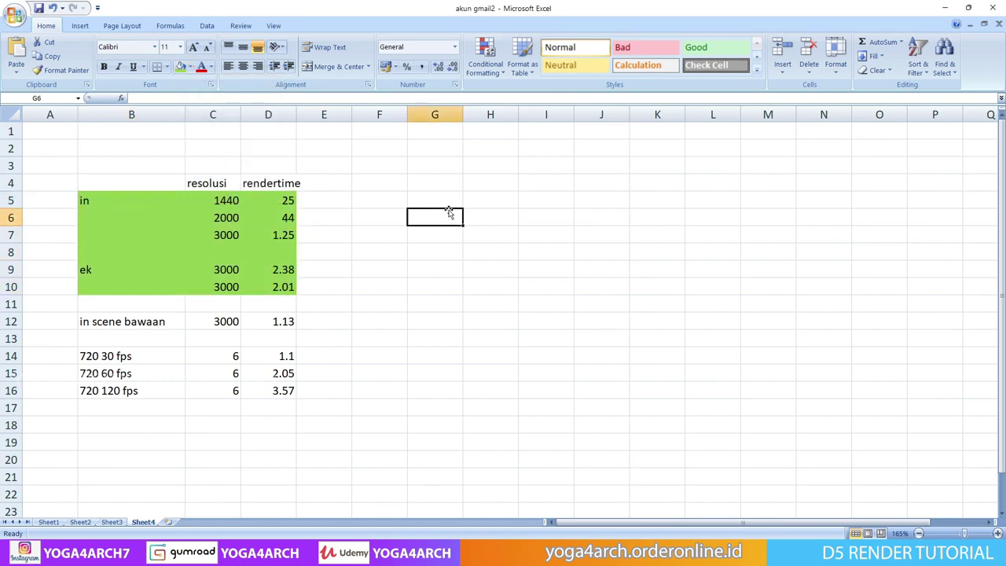
Go over the green rows' resolutions and render times (25, 44, 1.25, 2.38, 2.01).
{"action": "left_click", "coordinate": [215, 206]}
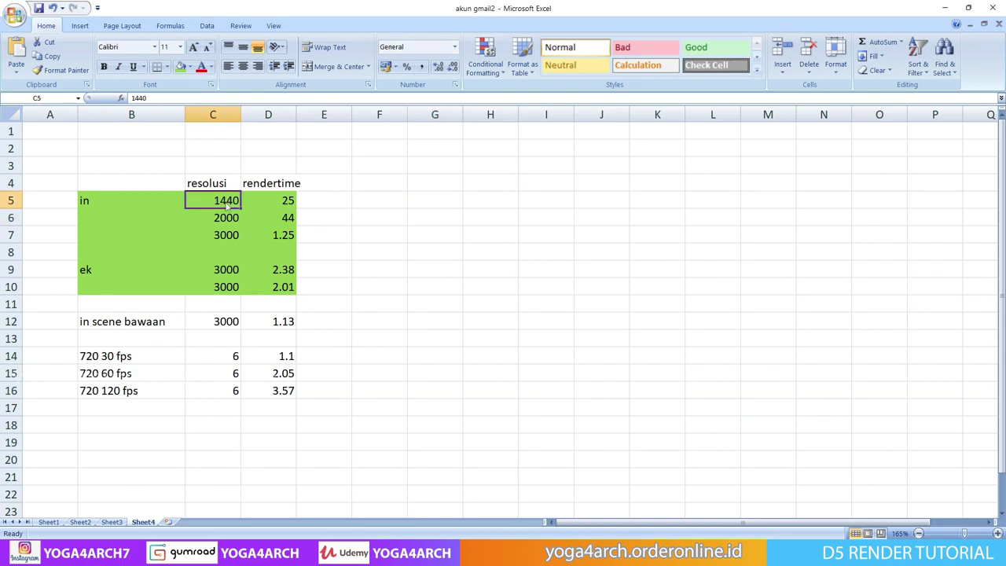
{"action": "left_click", "coordinate": [266, 204]}
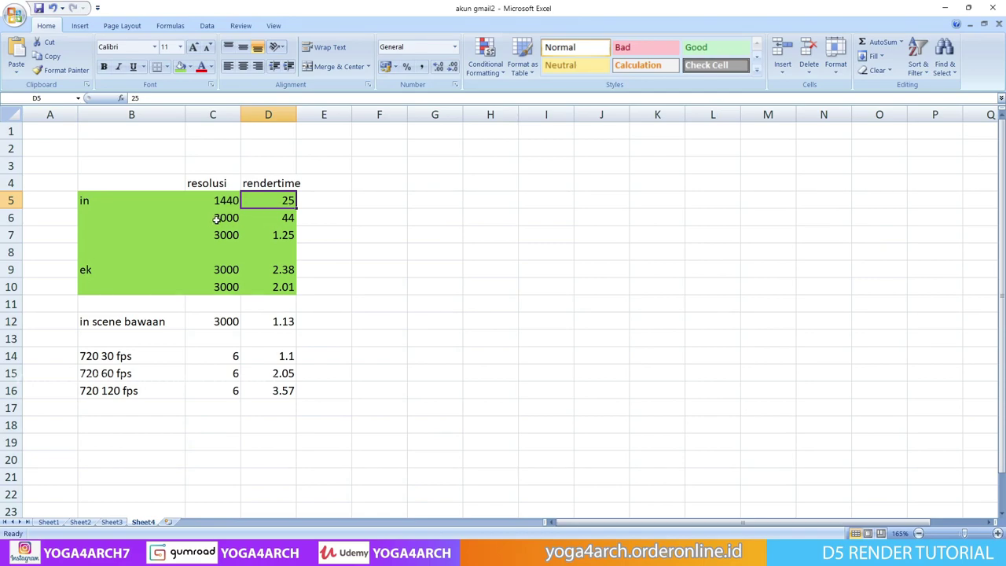
{"action": "left_click", "coordinate": [279, 219]}
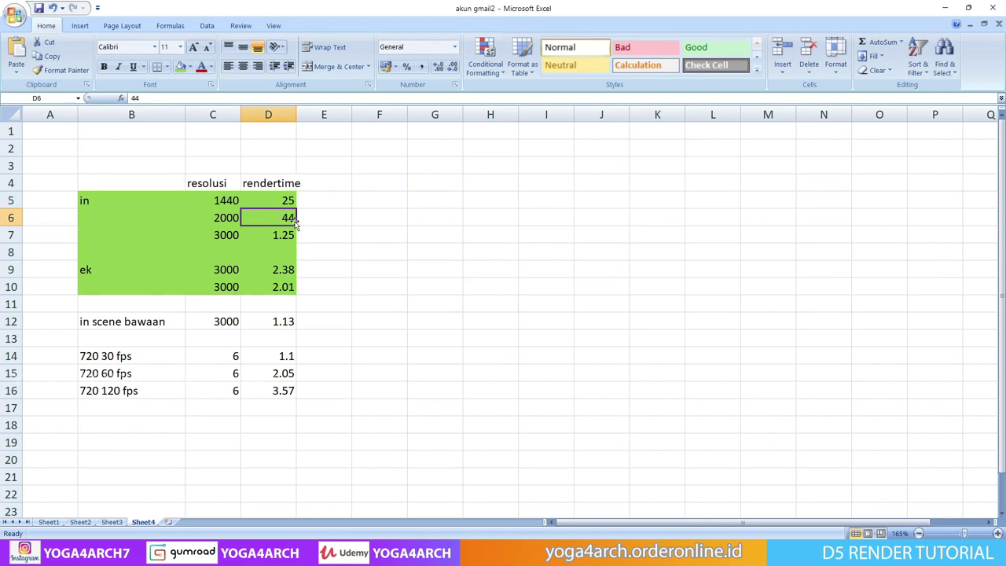
{"action": "left_click", "coordinate": [223, 239]}
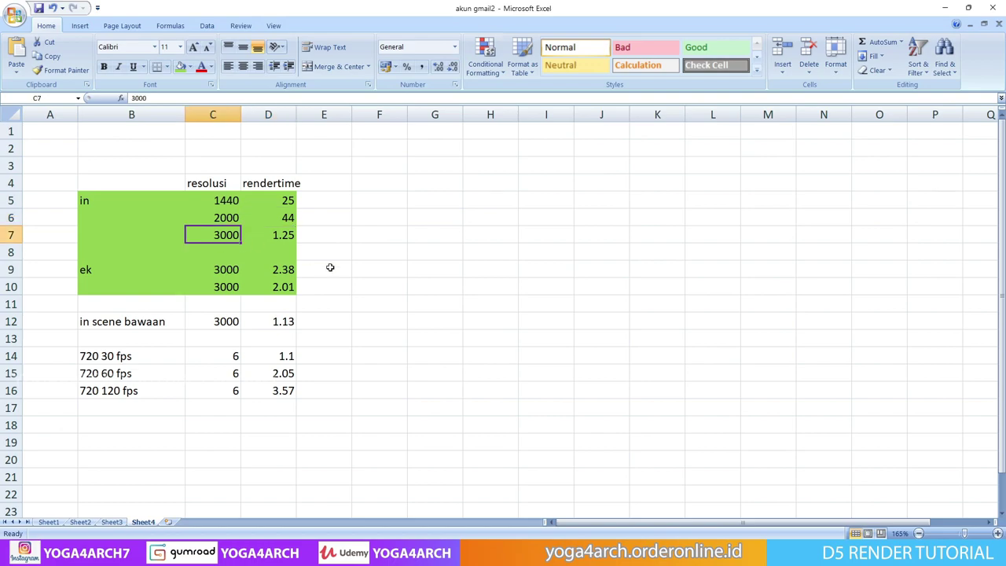
{"action": "left_click", "coordinate": [272, 241]}
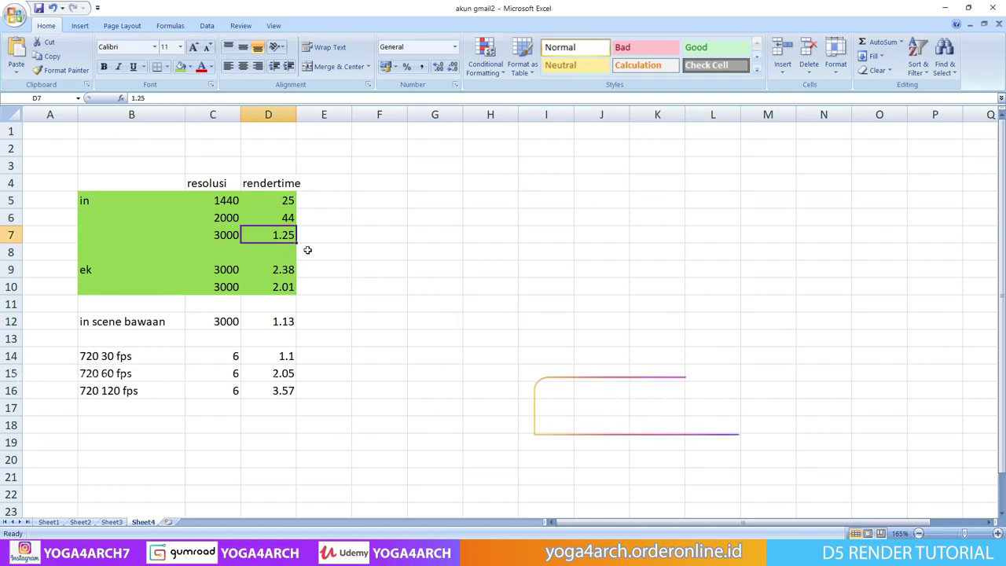
{"action": "left_click", "coordinate": [360, 243]}
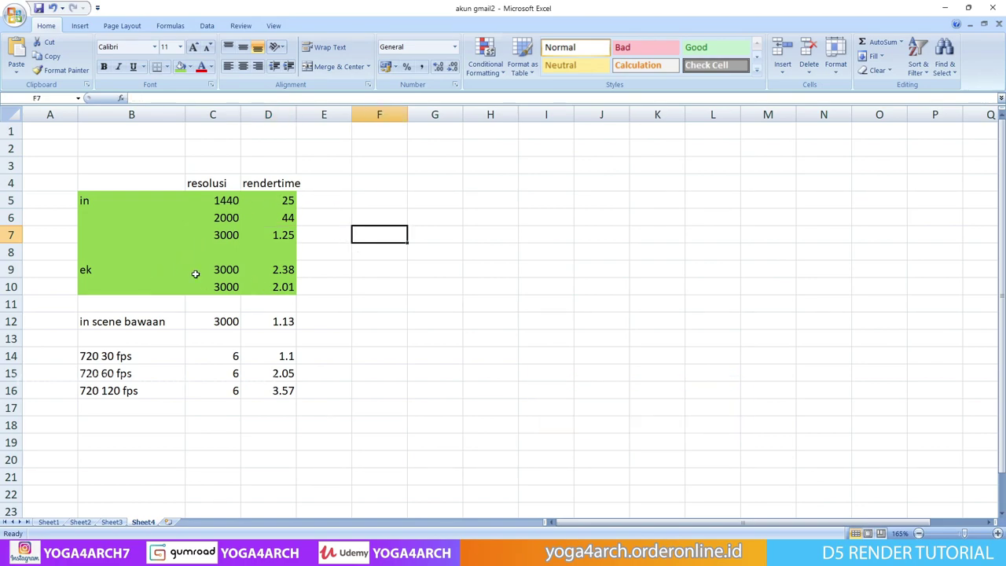
{"action": "left_click", "coordinate": [226, 275]}
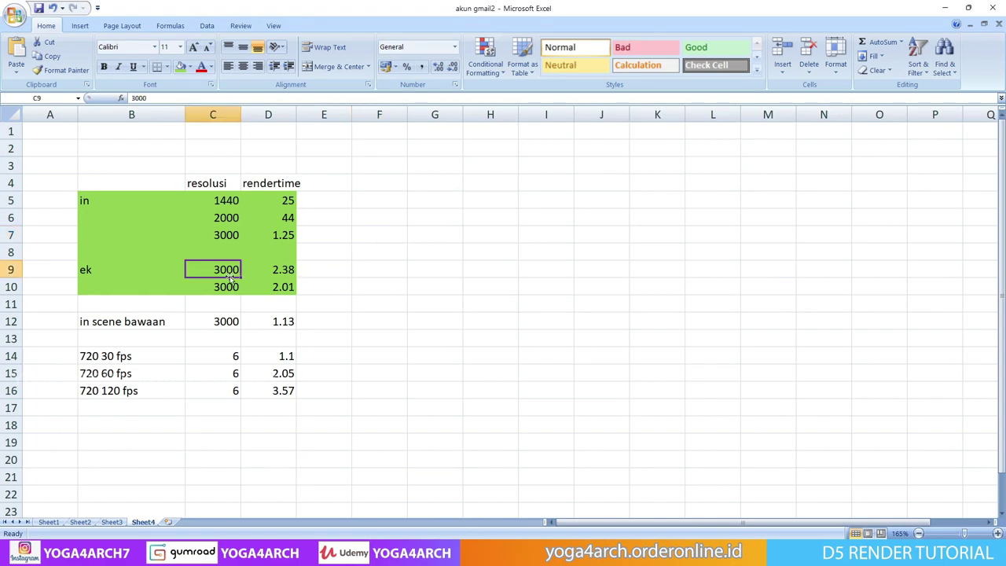
{"action": "left_click", "coordinate": [267, 274]}
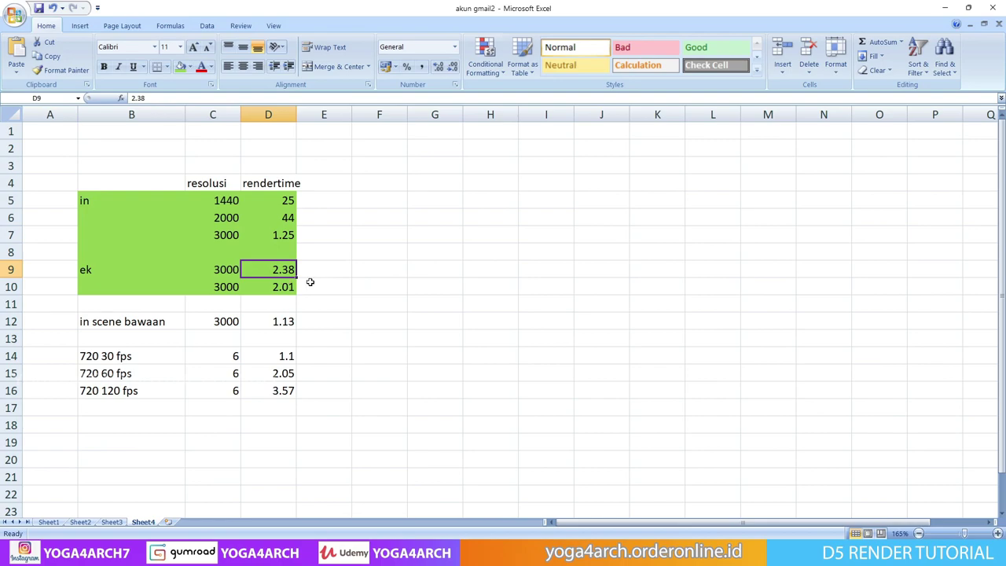
{"action": "left_click", "coordinate": [318, 277]}
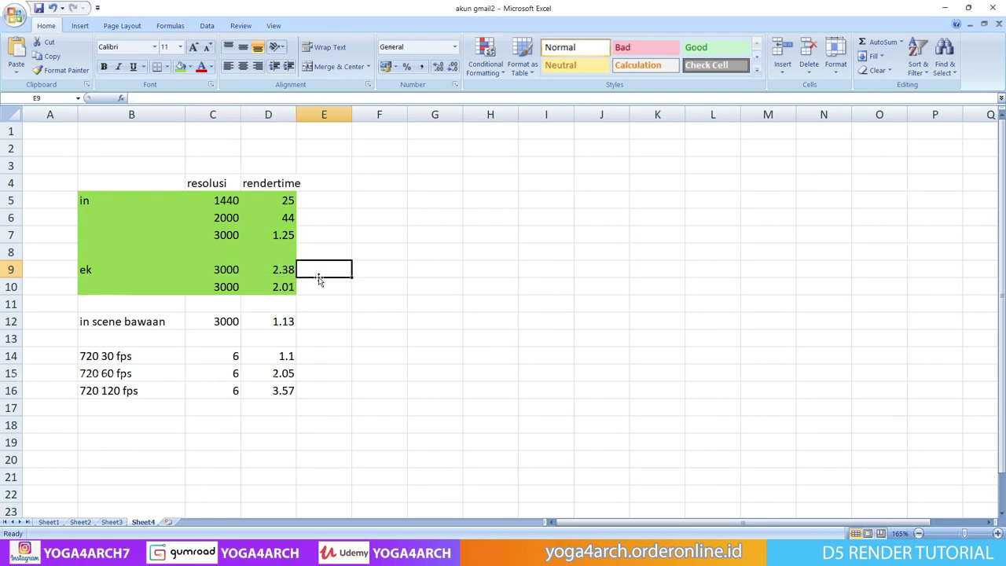
{"action": "left_click", "coordinate": [211, 286]}
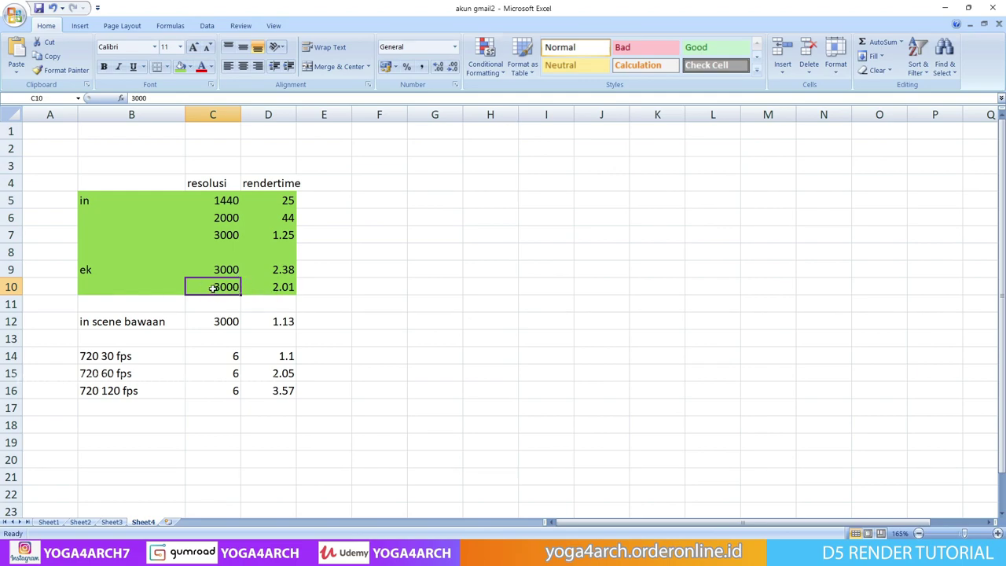
{"action": "left_click", "coordinate": [255, 288]}
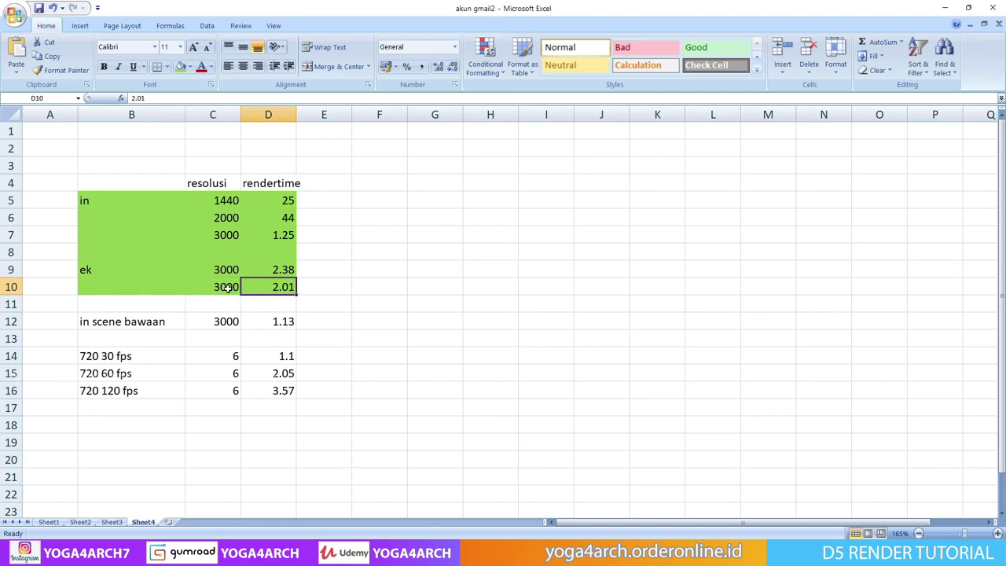
{"action": "left_click", "coordinate": [347, 303]}
Fill the 'in scene bawaan' row B12:D12 yellow and check its 1.13 render time.
{"action": "left_click_drag", "start_coordinate": [89, 323], "coordinate": [279, 324]}
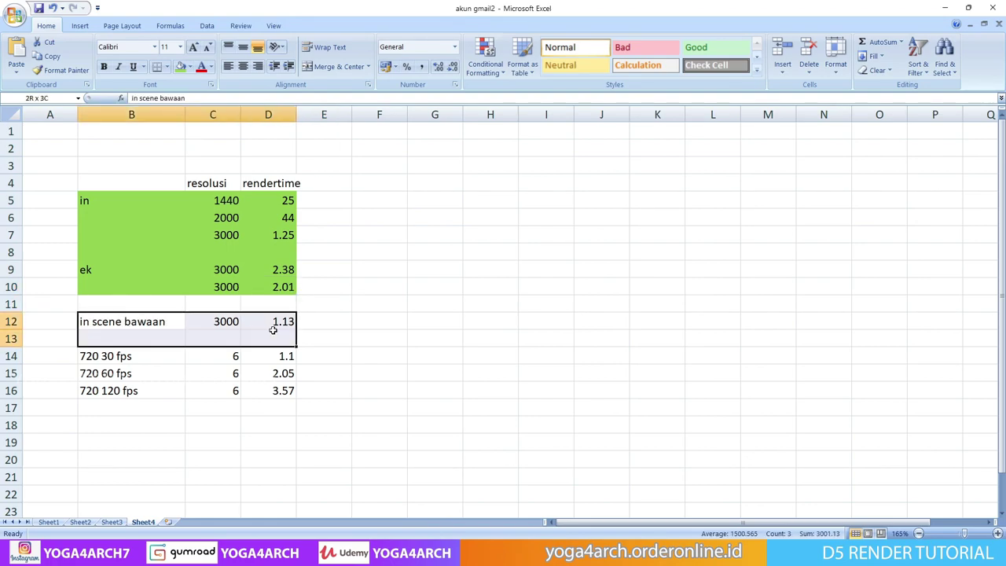
{"action": "left_click", "coordinate": [190, 66]}
{"action": "left_click", "coordinate": [215, 164]}
{"action": "left_click", "coordinate": [364, 254]}
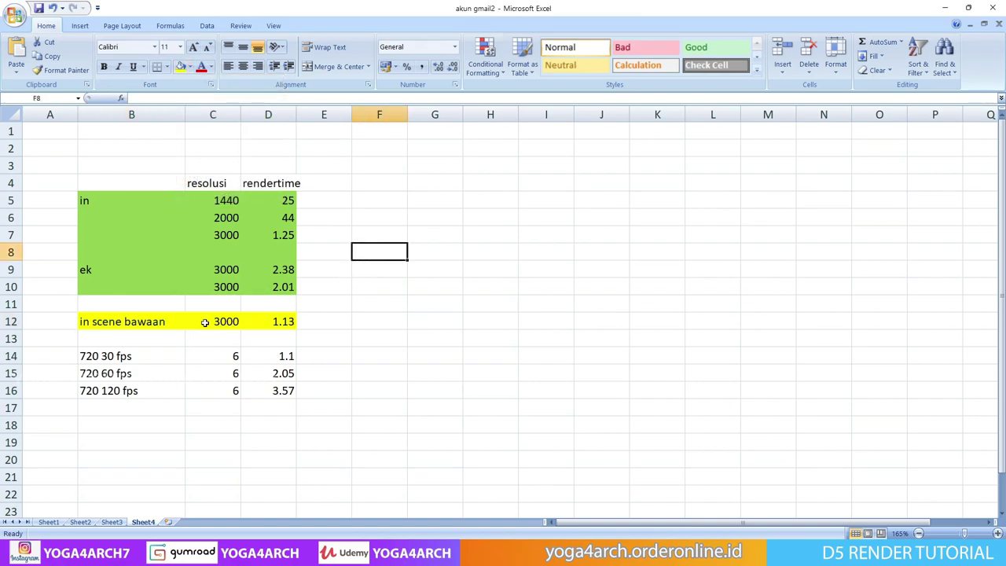
{"action": "left_click", "coordinate": [270, 324]}
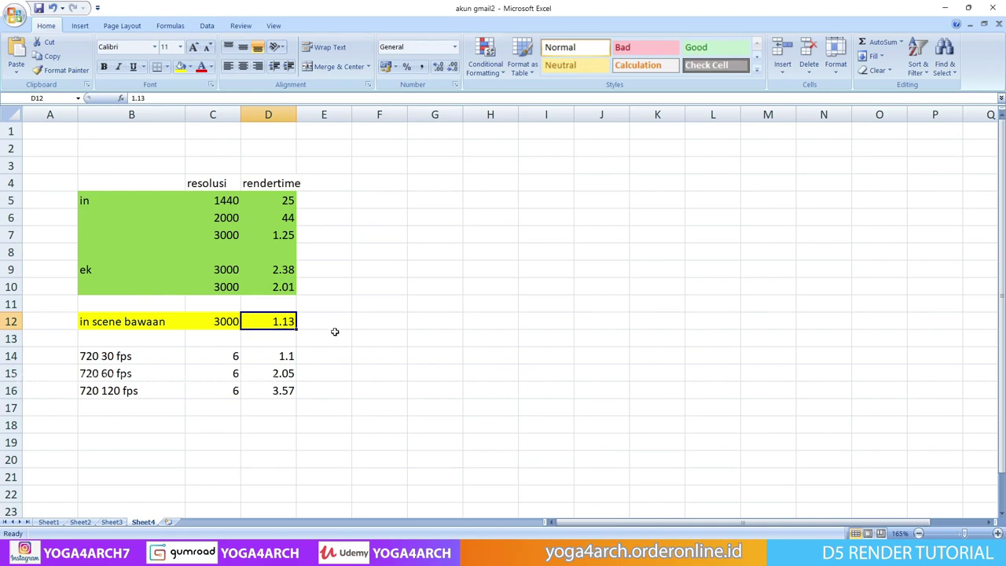
{"action": "left_click", "coordinate": [370, 336]}
Fill the 720p video rows B14:D16 blue.
{"action": "left_click", "coordinate": [86, 353]}
{"action": "left_click_drag", "start_coordinate": [172, 366], "coordinate": [256, 385]}
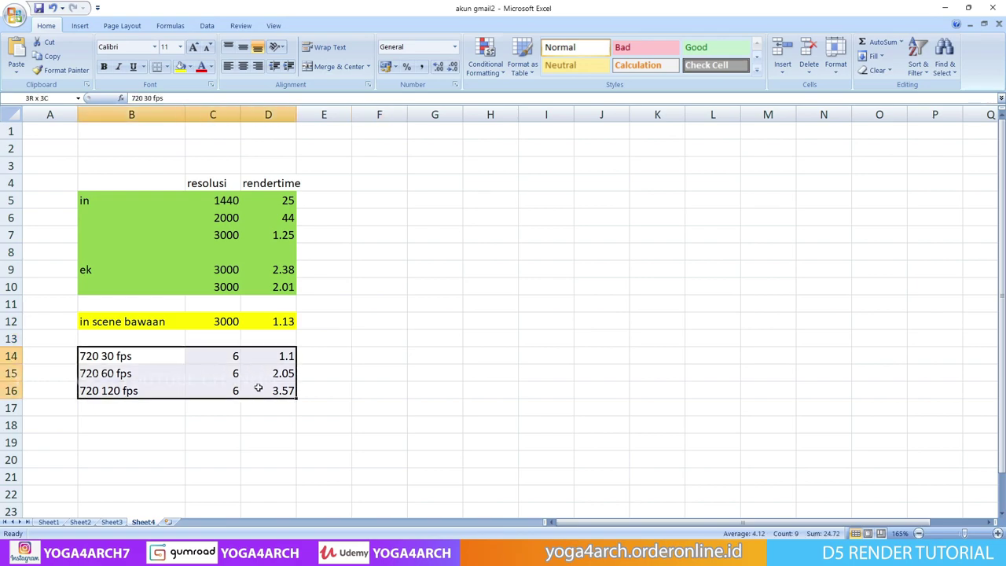
{"action": "left_click", "coordinate": [190, 67]}
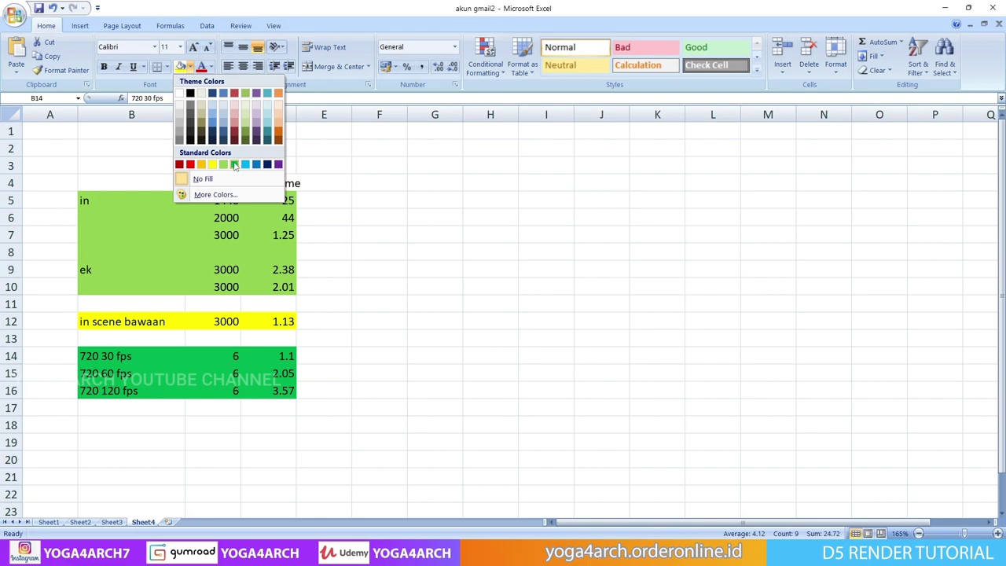
{"action": "left_click", "coordinate": [241, 163]}
{"action": "left_click", "coordinate": [487, 356]}
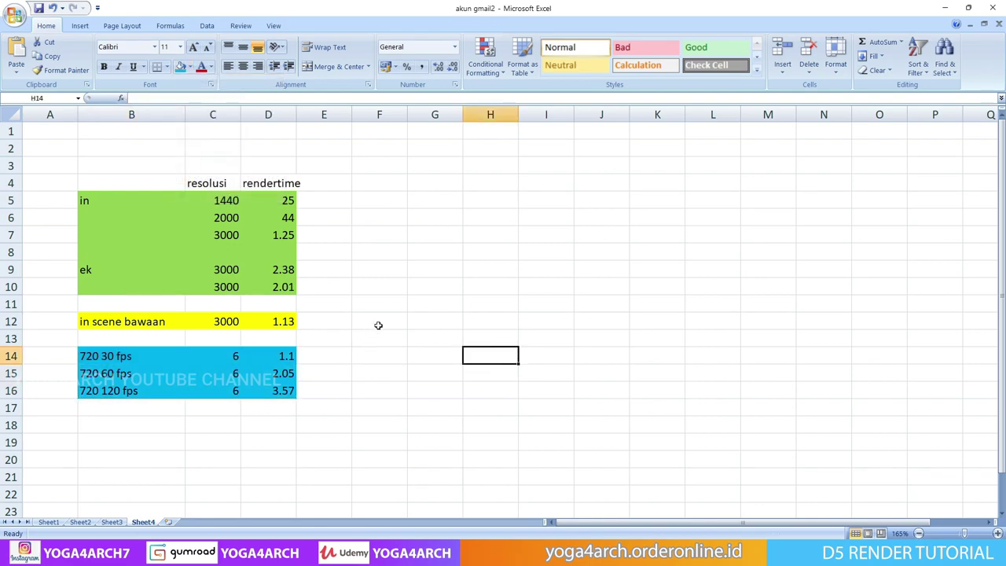
{"action": "left_click", "coordinate": [379, 324]}
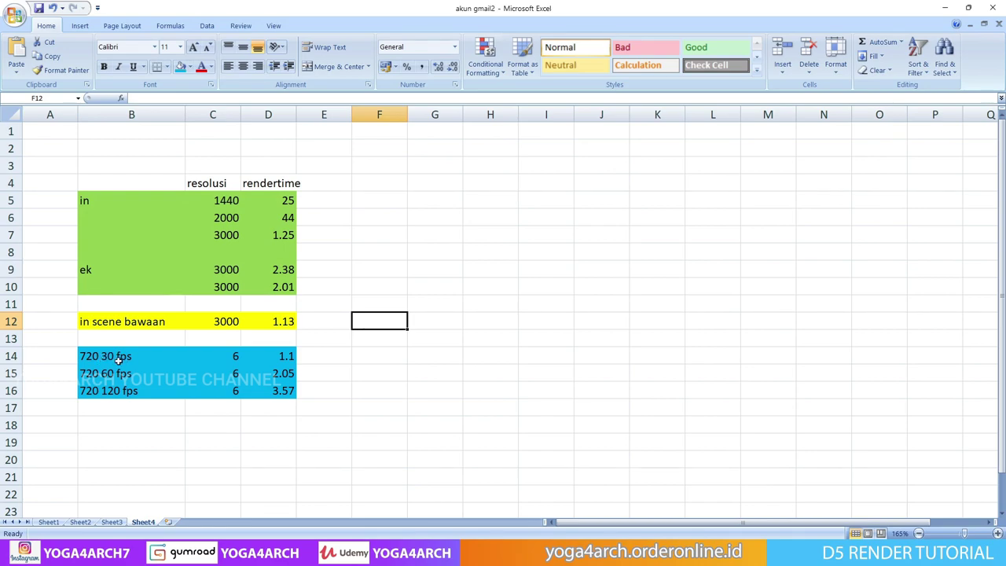
Review the 720 30 fps (1.1) and 720 60 fps (2.05) render times.
{"action": "left_click", "coordinate": [219, 359]}
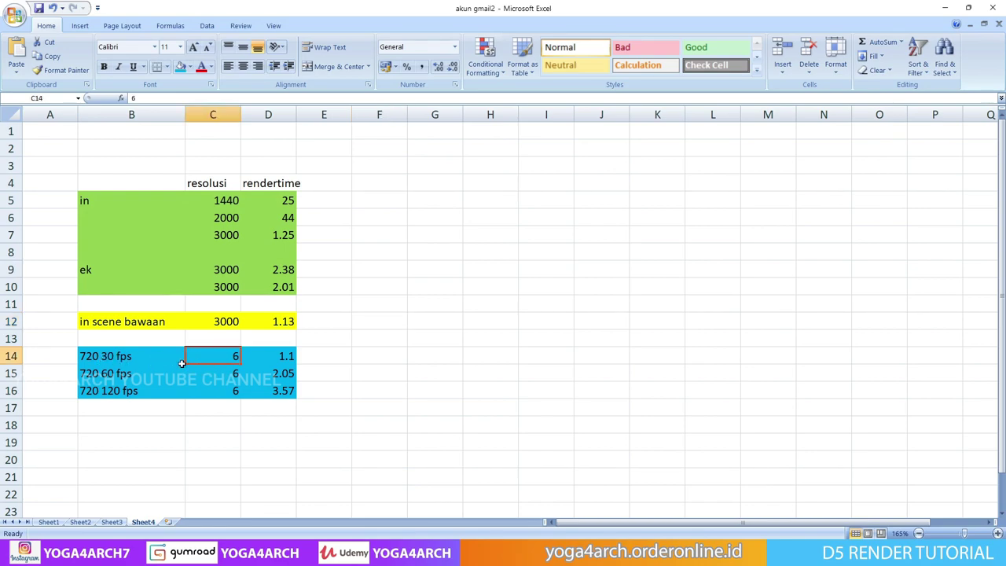
{"action": "left_click", "coordinate": [270, 358]}
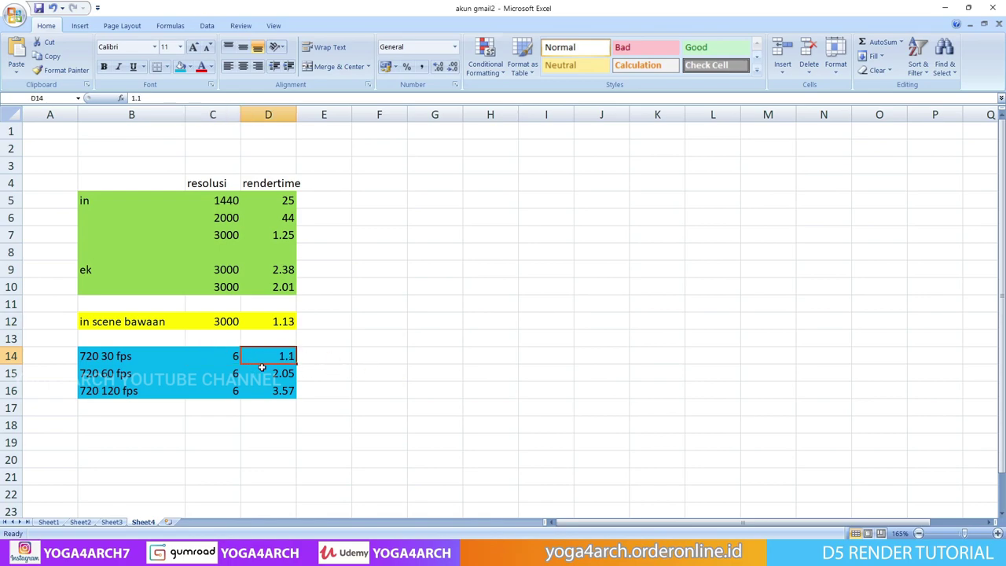
{"action": "left_click", "coordinate": [350, 353]}
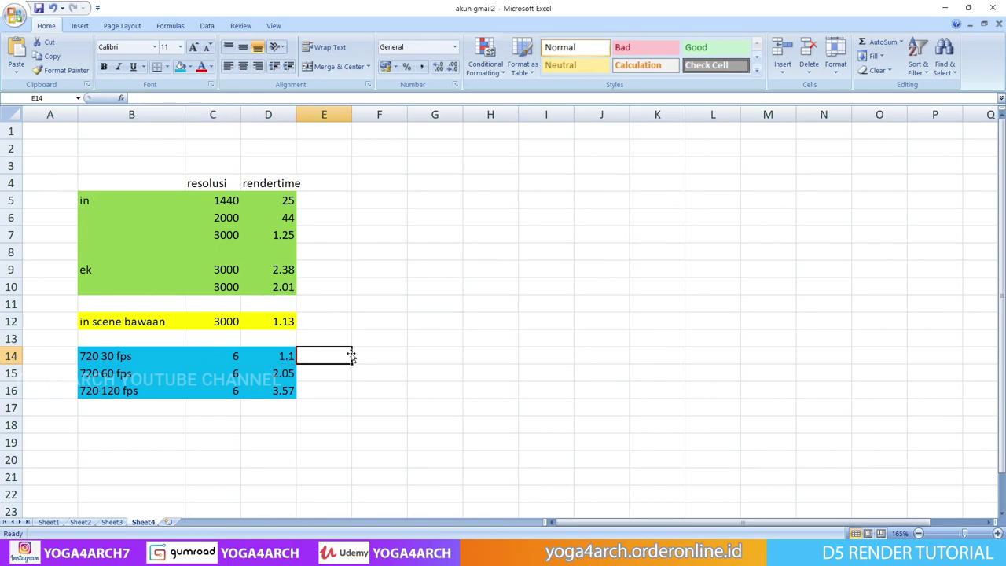
{"action": "left_click", "coordinate": [101, 374]}
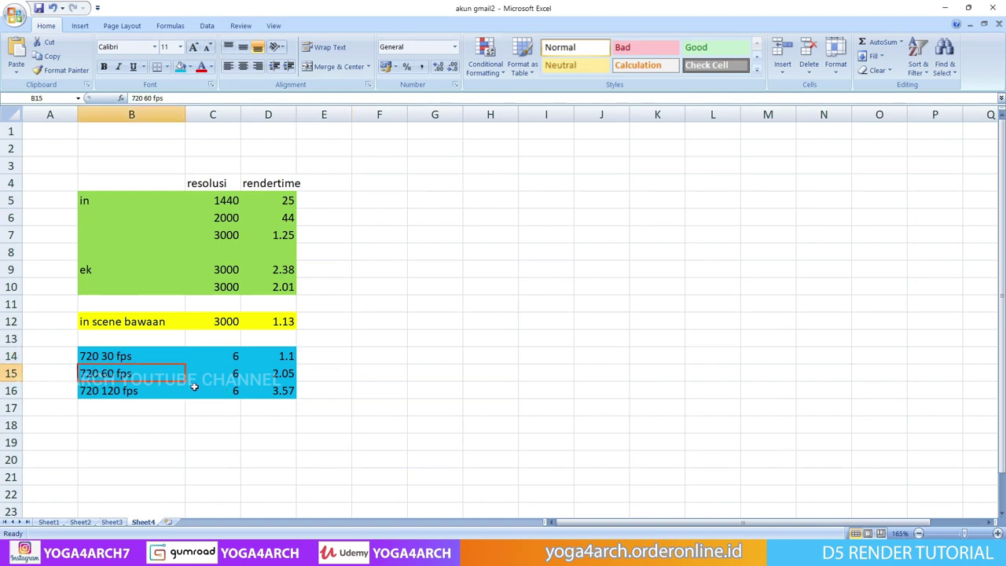
{"action": "left_click", "coordinate": [230, 374]}
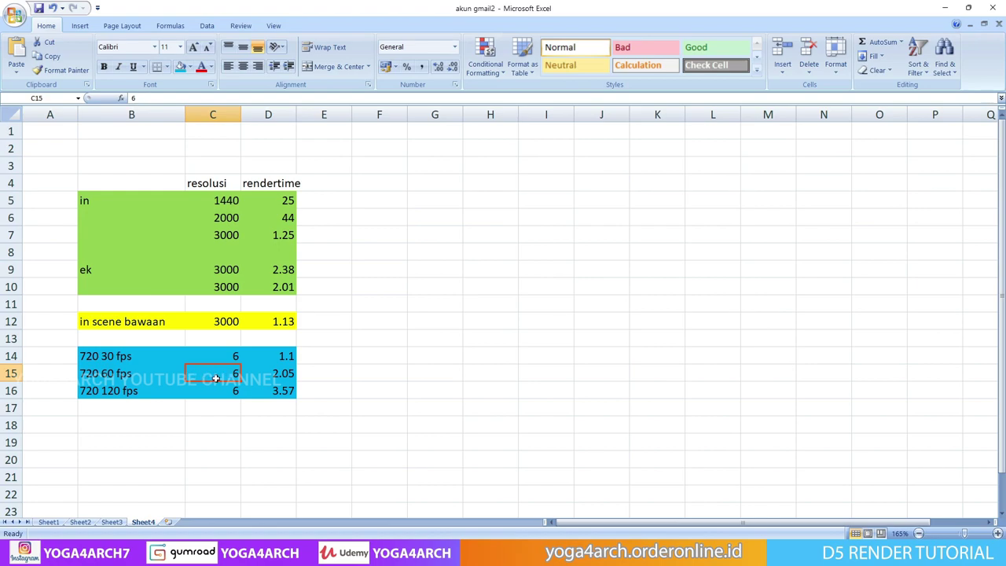
{"action": "left_click", "coordinate": [266, 378]}
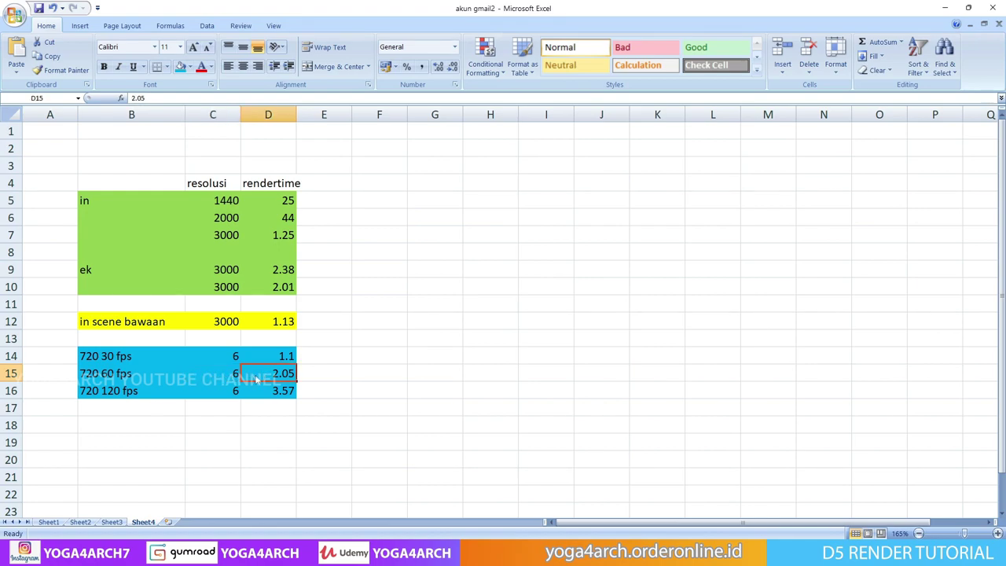
{"action": "left_click", "coordinate": [329, 362]}
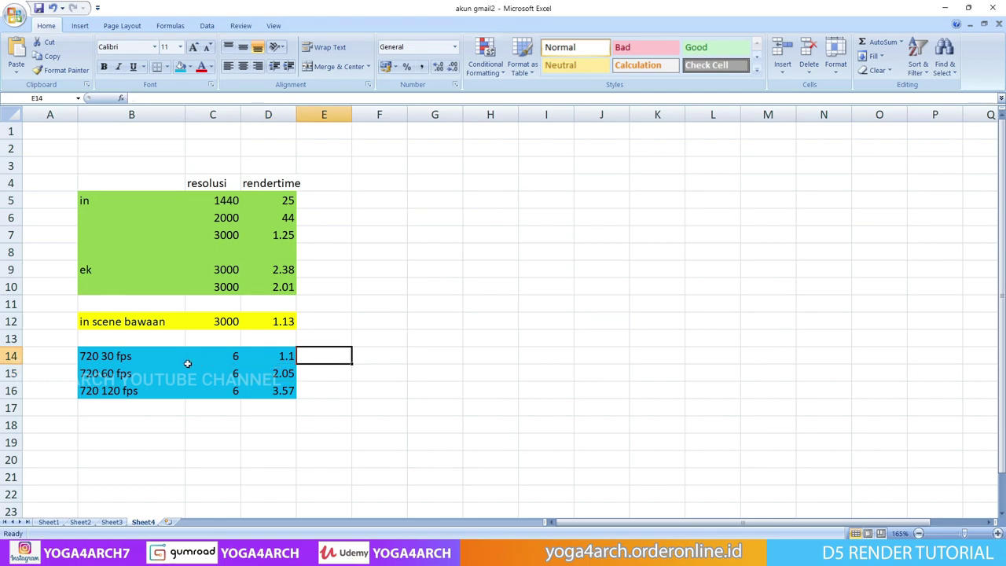
Check the 720 120 fps render time 3.57, then open the finished renders' folder from D5 Render.
{"action": "left_click", "coordinate": [102, 393]}
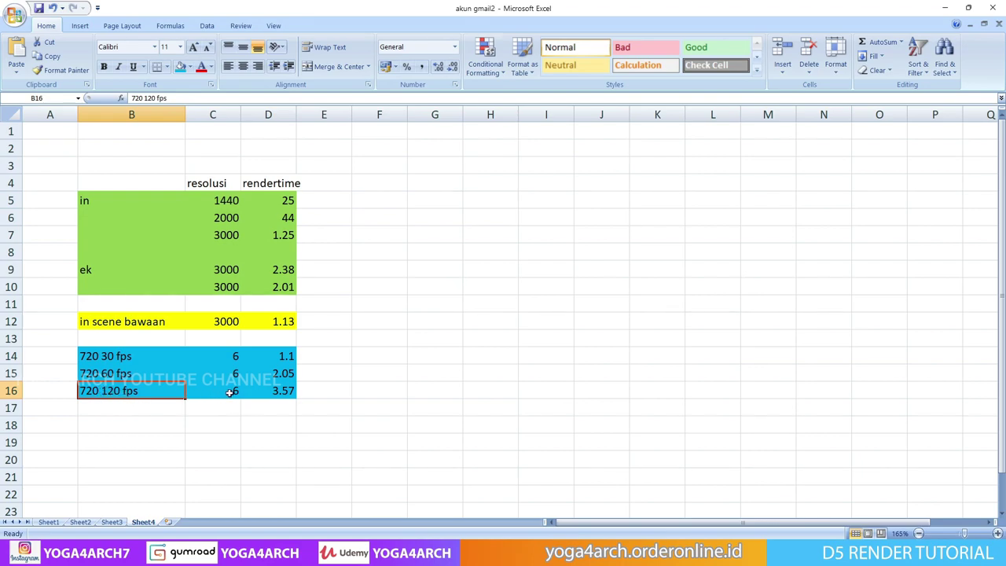
{"action": "left_click", "coordinate": [268, 393]}
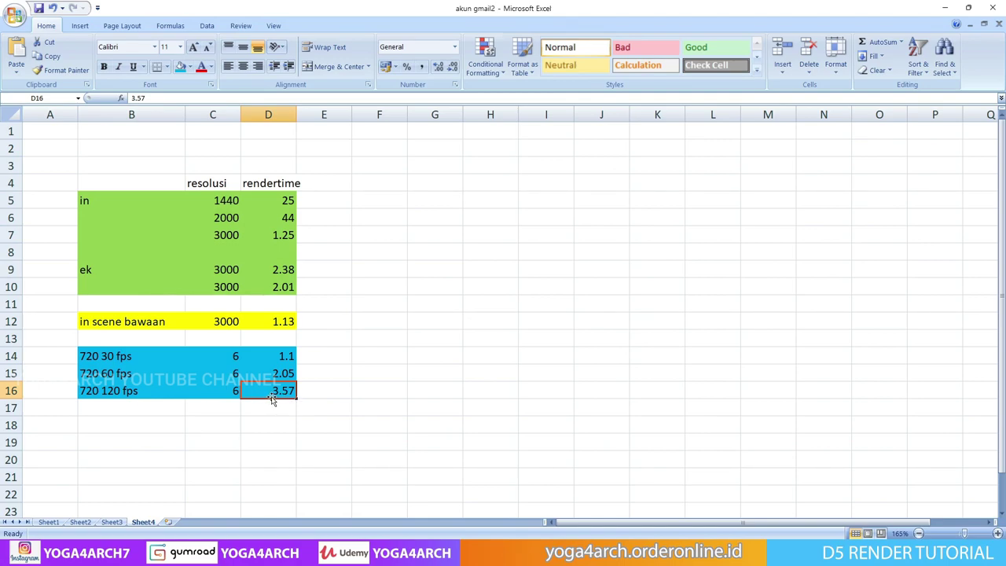
{"action": "left_click", "coordinate": [949, 9]}
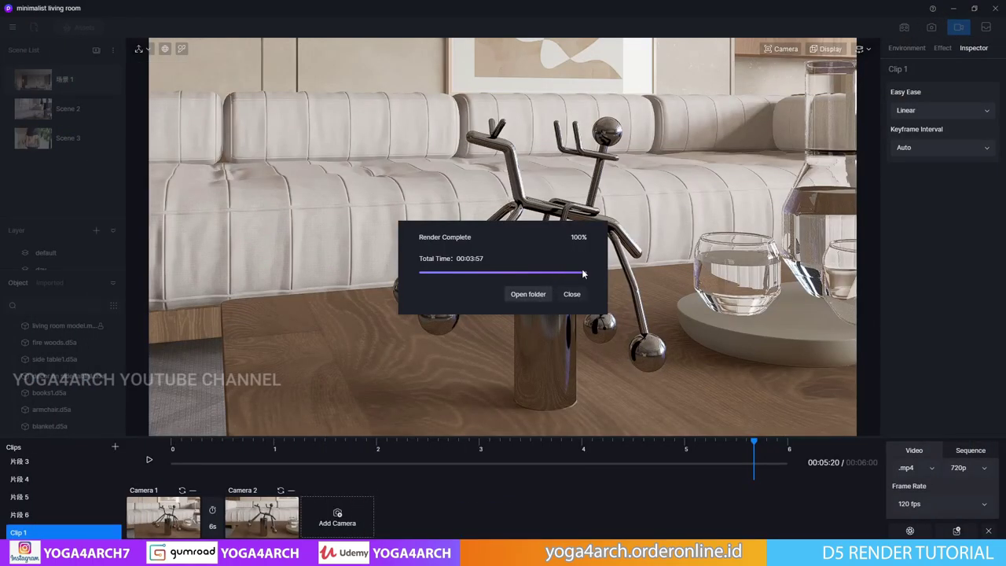
{"action": "left_click", "coordinate": [527, 294]}
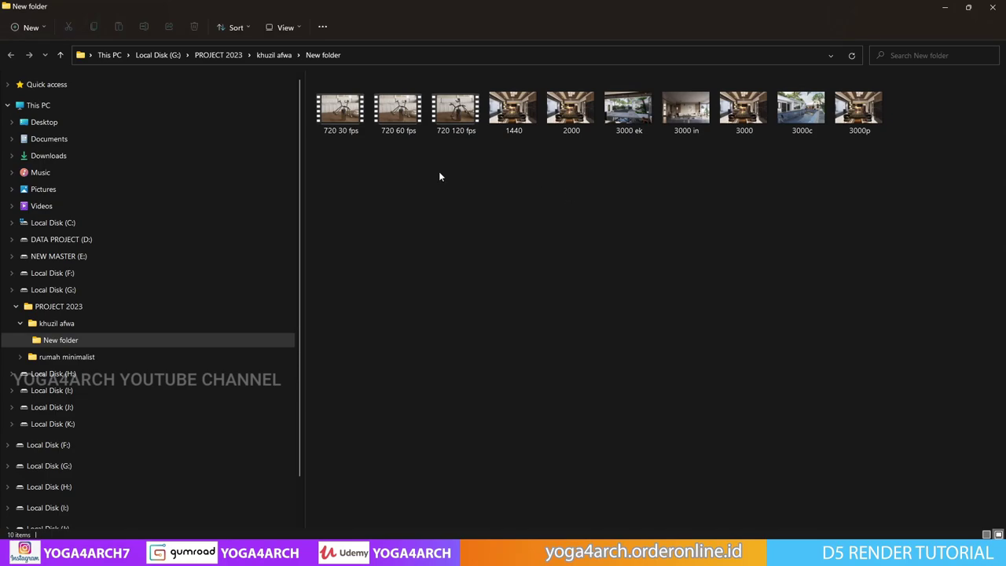
{"action": "double_click", "coordinate": [346, 132]}
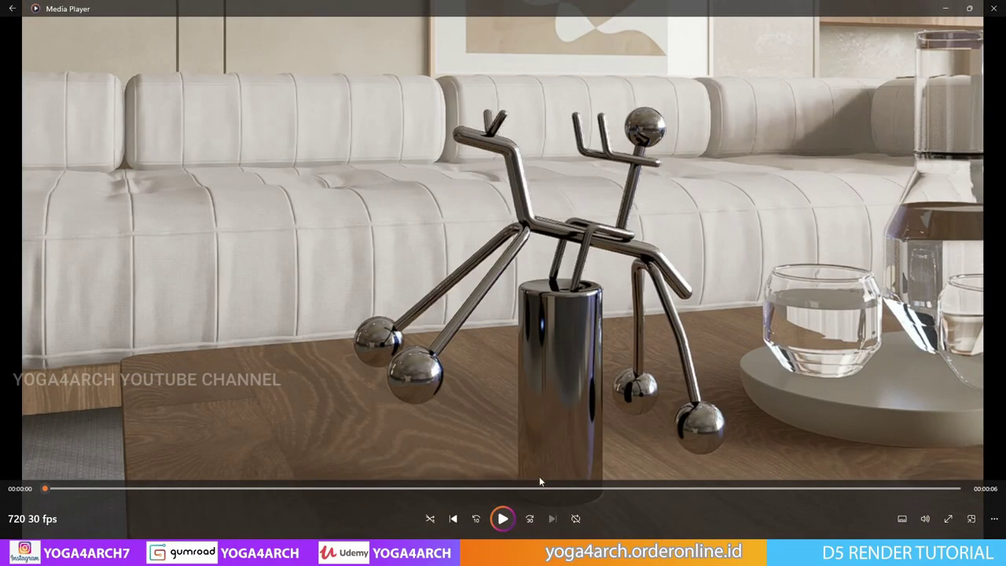
{"action": "left_click", "coordinate": [507, 517]}
{"action": "left_click", "coordinate": [993, 8]}
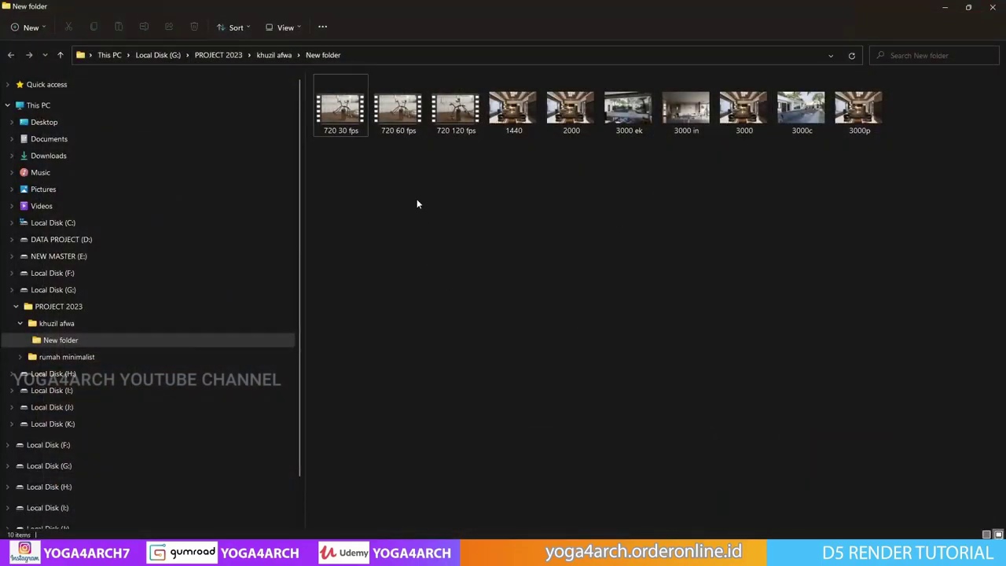
{"action": "double_click", "coordinate": [402, 117]}
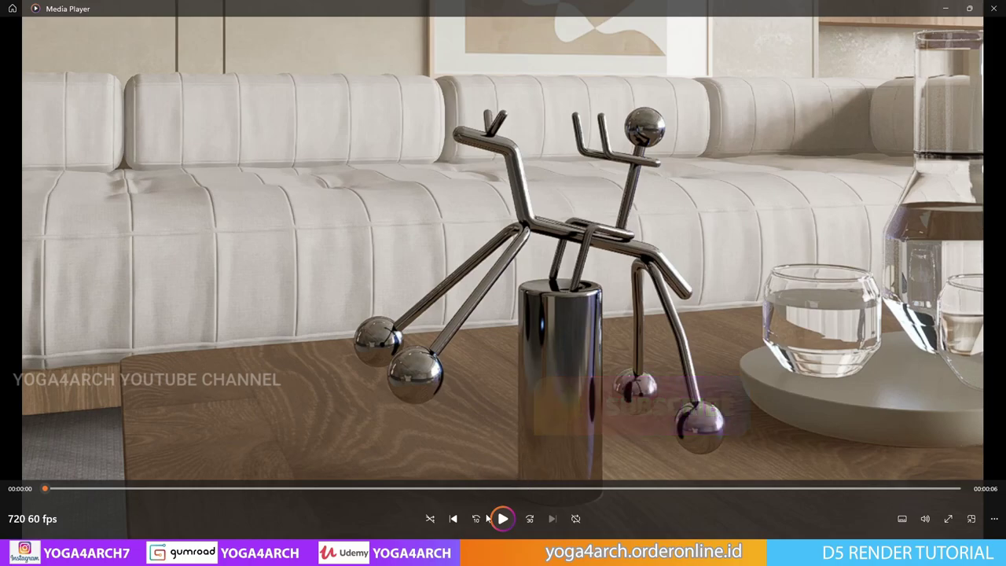
{"action": "left_click", "coordinate": [507, 526]}
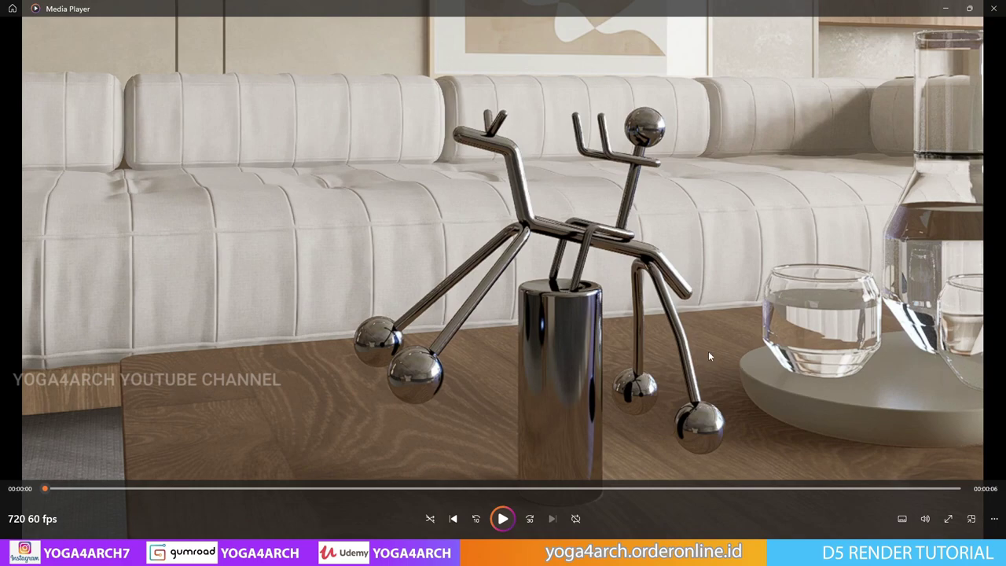
{"action": "left_click", "coordinate": [994, 8]}
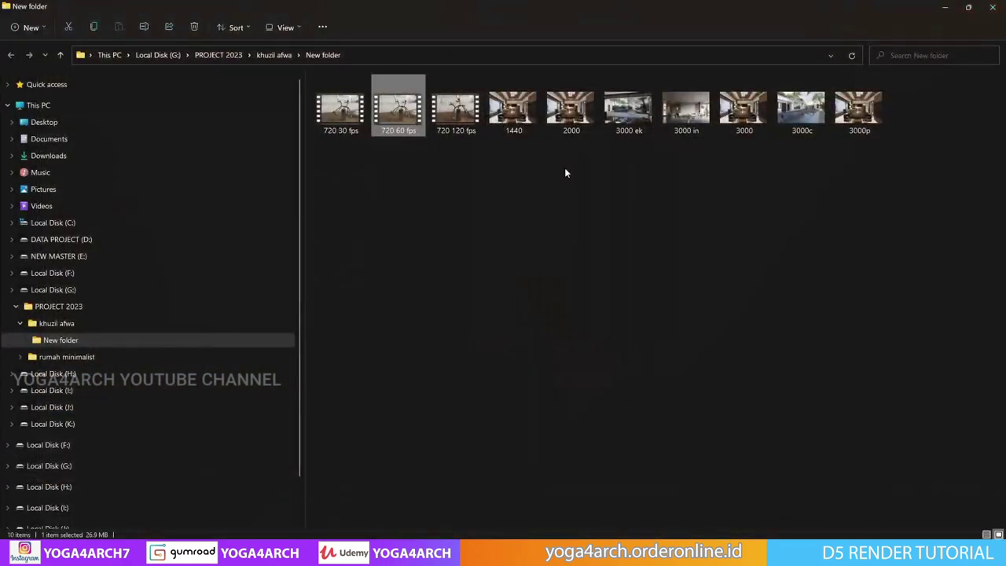
Open the 720 120 fps video from File Explorer and play it in Media Player.
{"action": "left_click", "coordinate": [524, 230]}
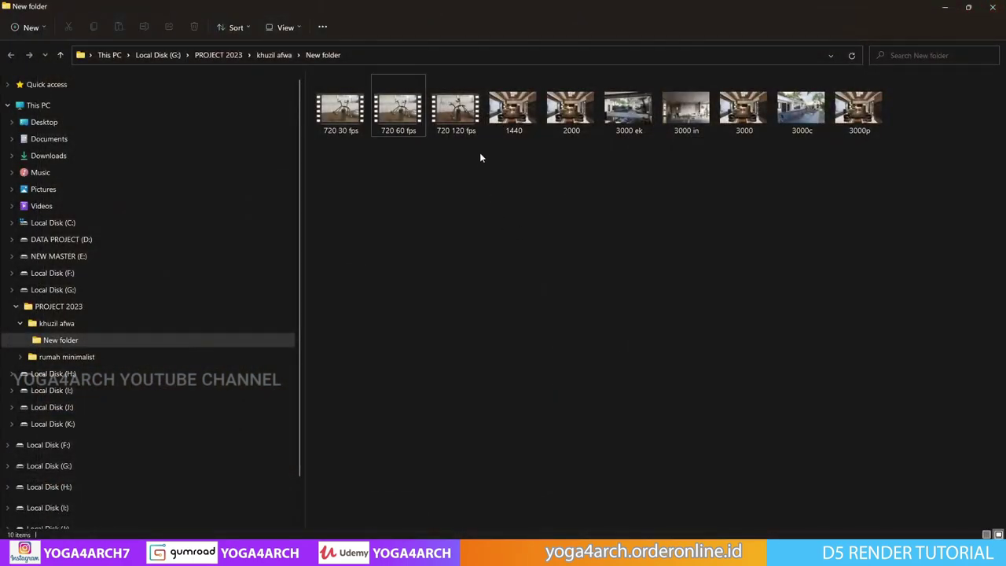
{"action": "left_click", "coordinate": [464, 114]}
{"action": "double_click", "coordinate": [465, 116]}
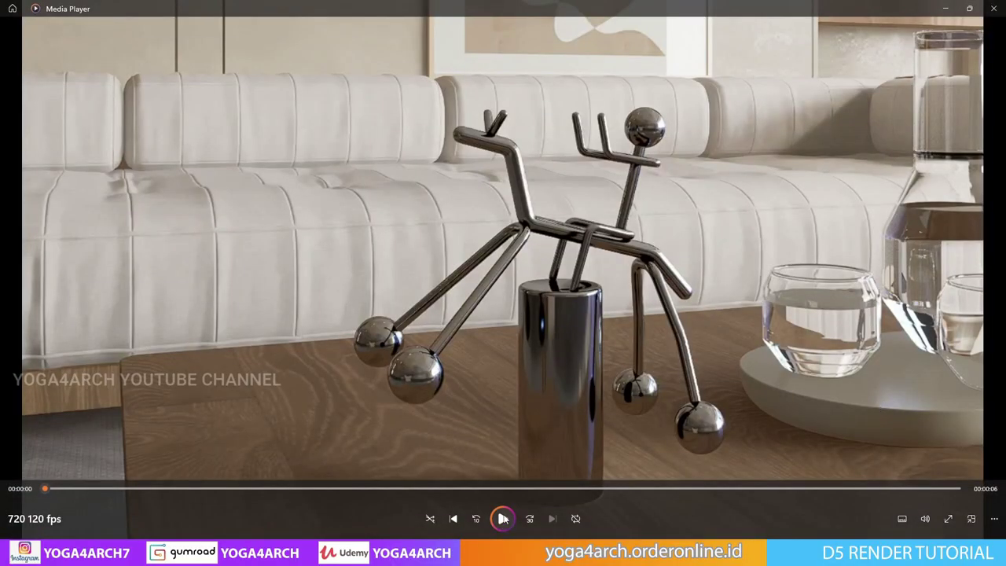
{"action": "left_click", "coordinate": [503, 518]}
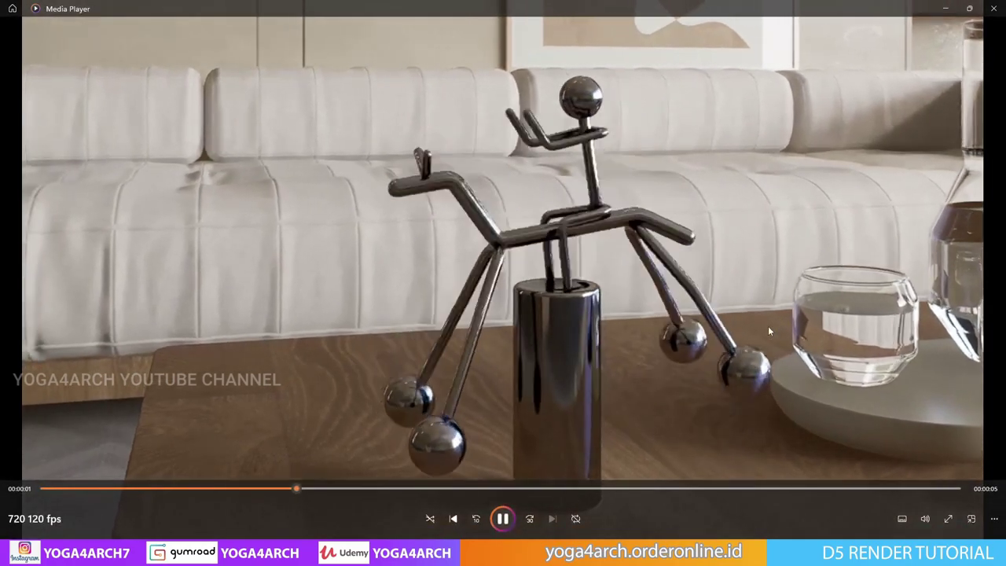